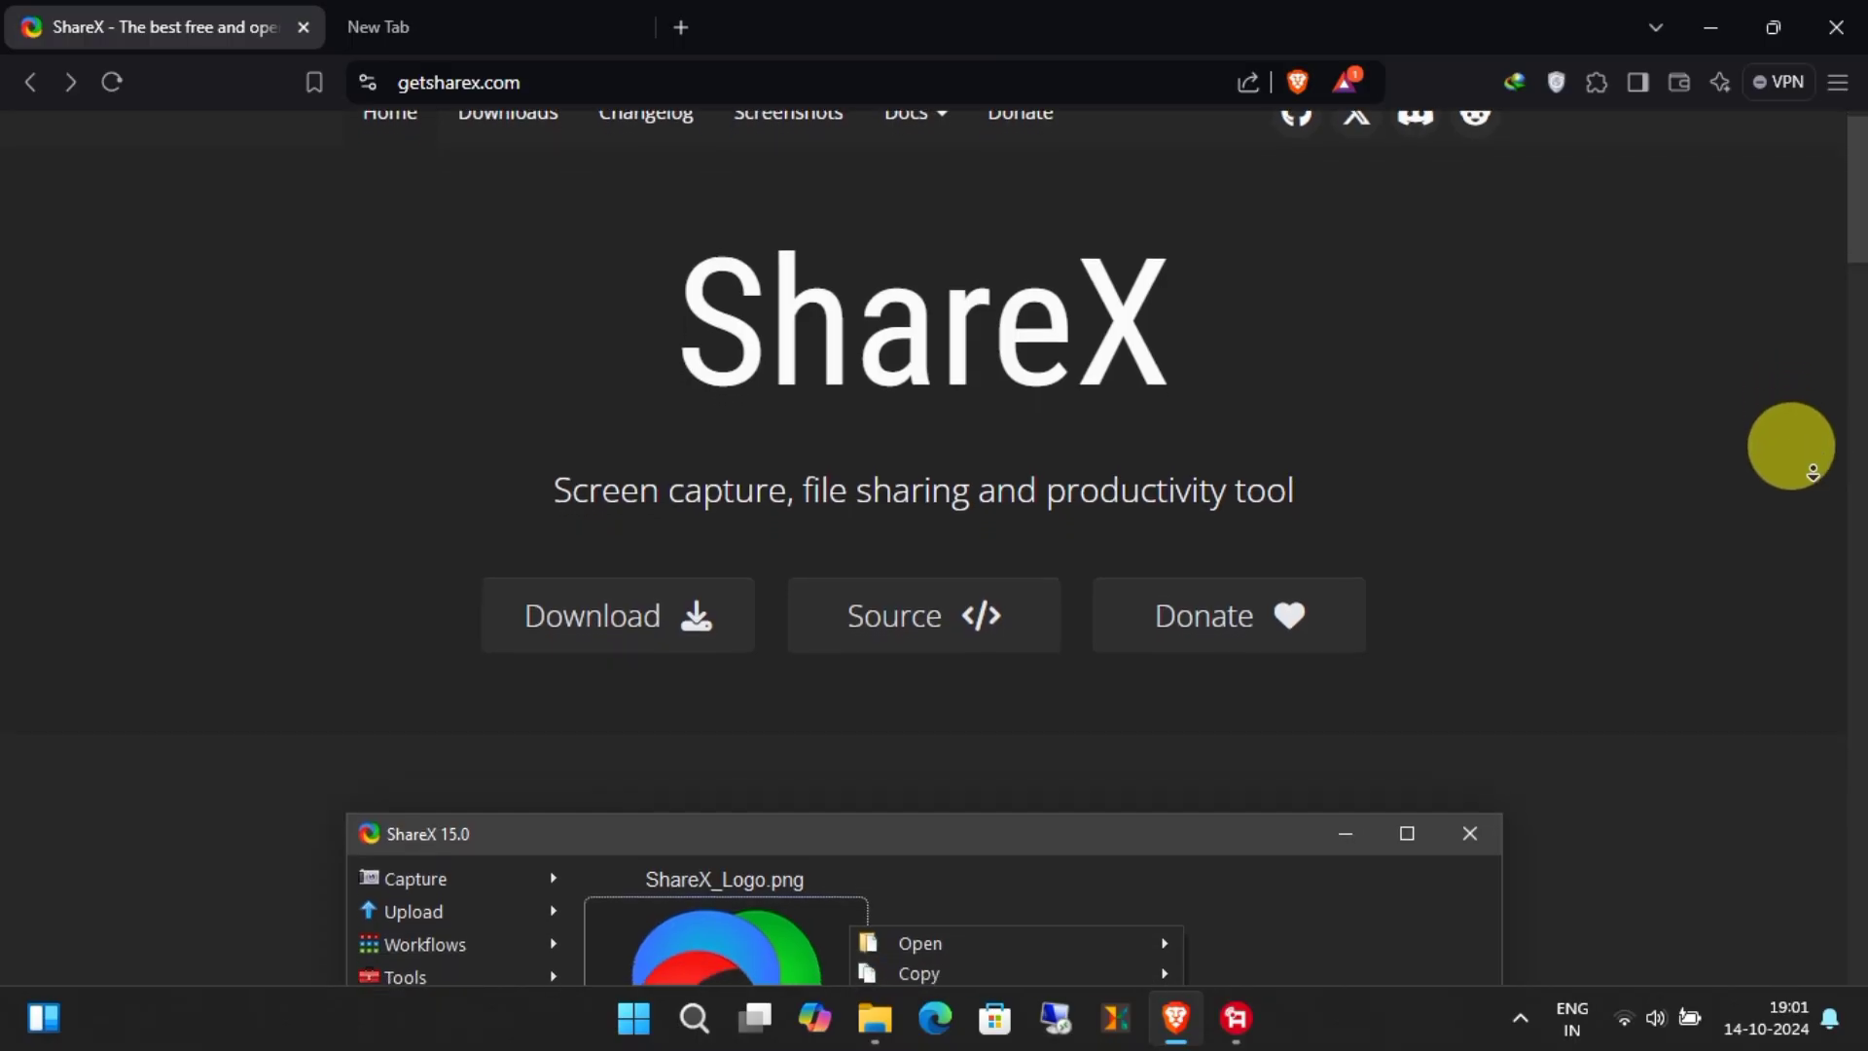
Step: Scroll down getsharex.com and go to its Downloads page
scroll(1813, 473, "down", 2)
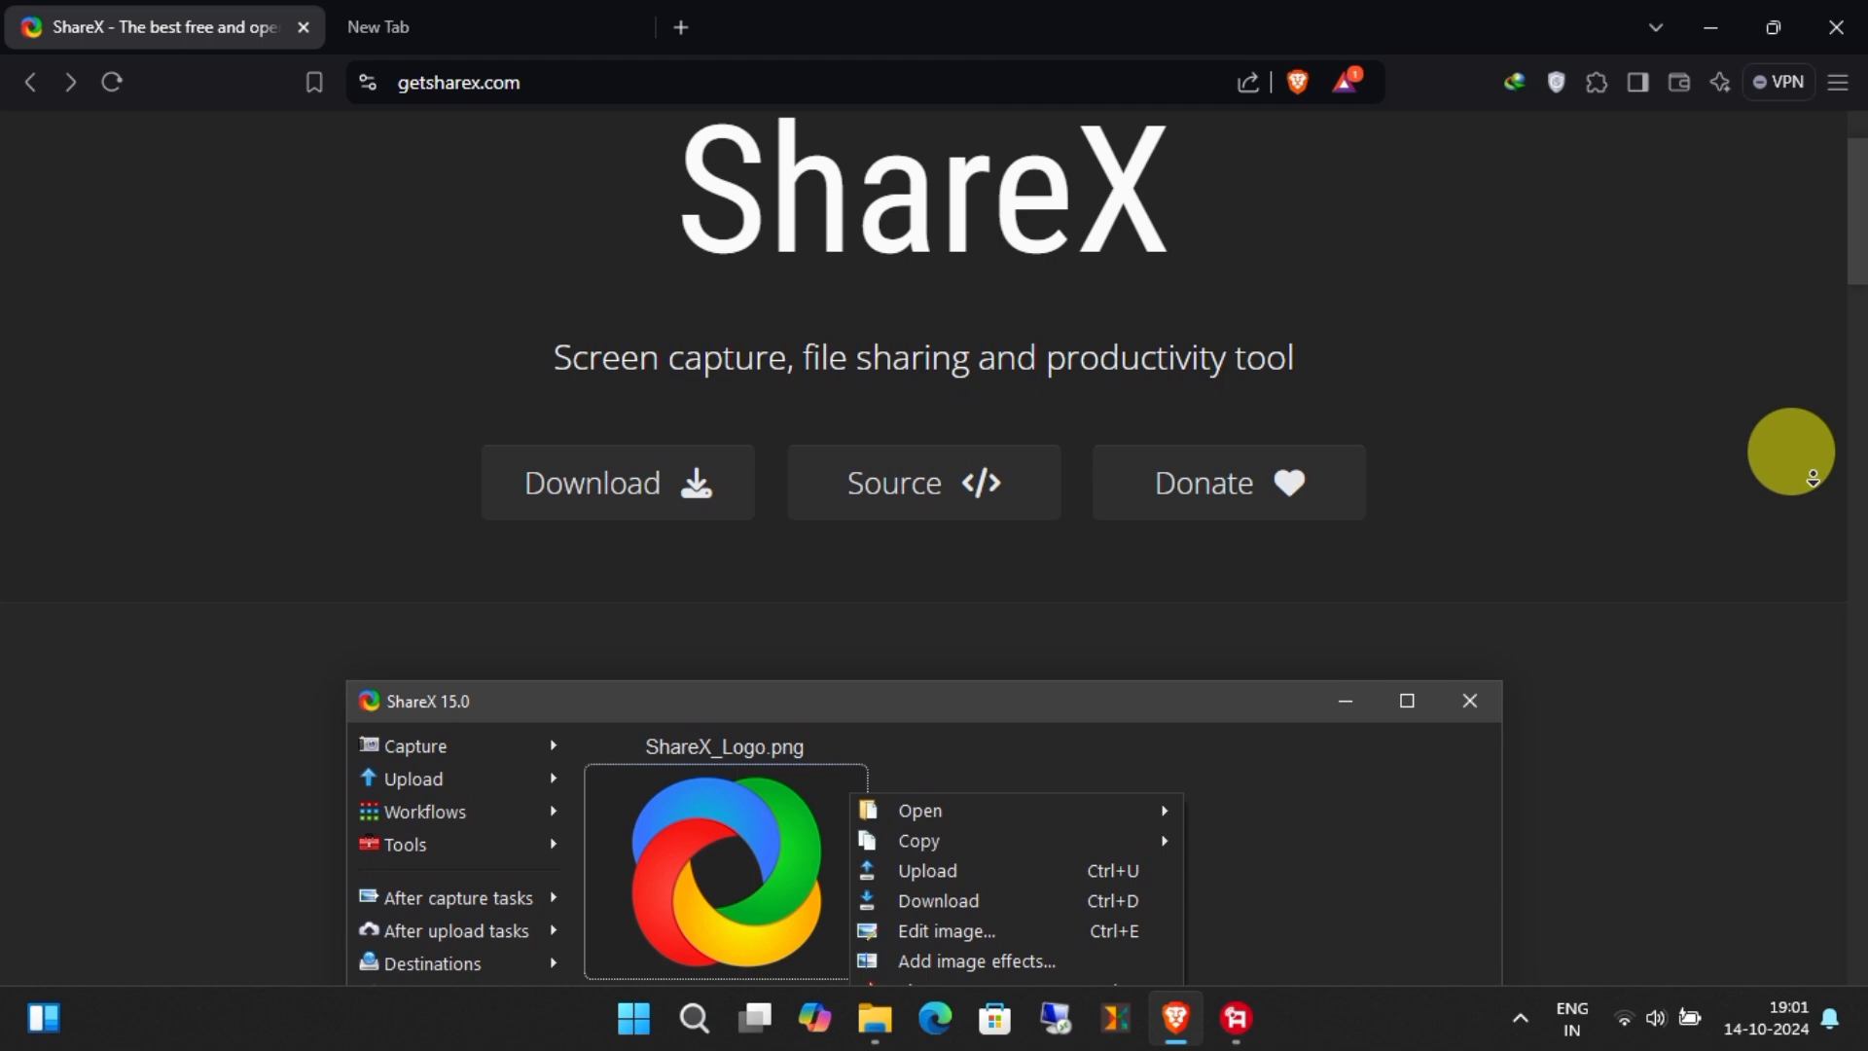
scroll(1813, 477, "down", 2)
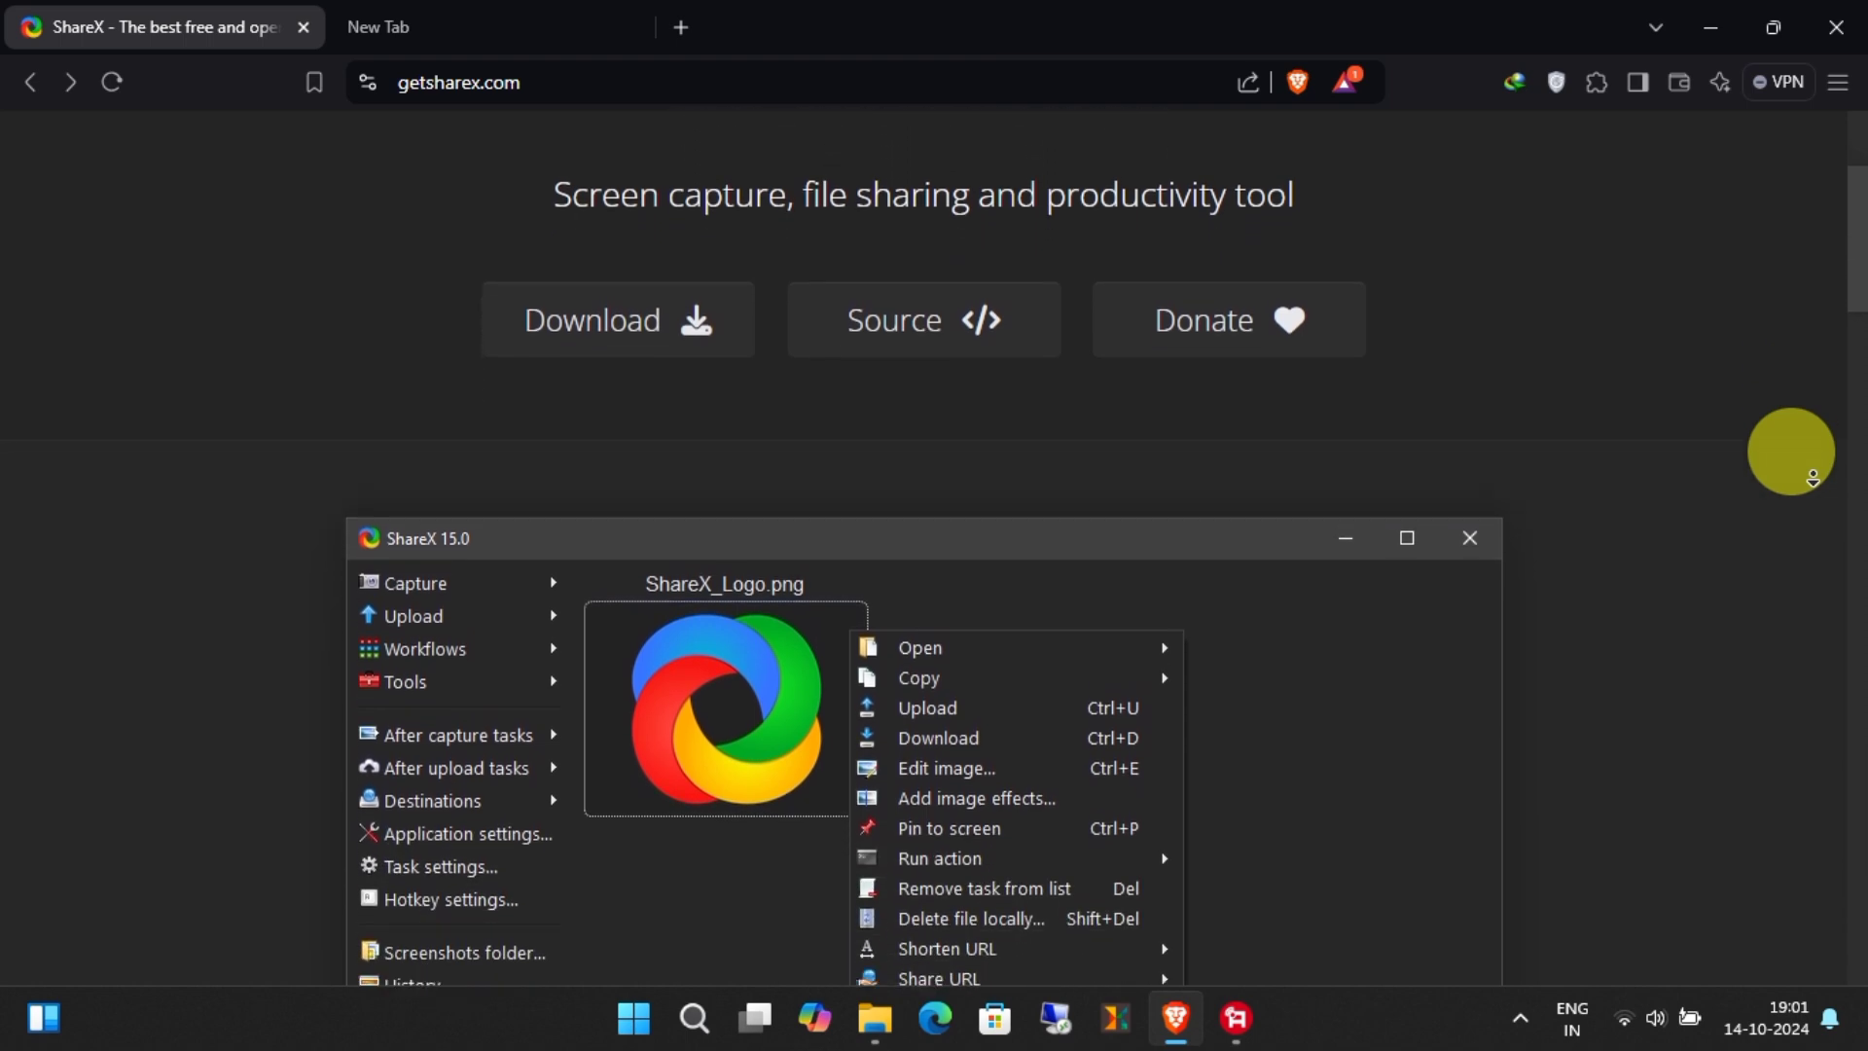
scroll(1813, 477, "down", 2)
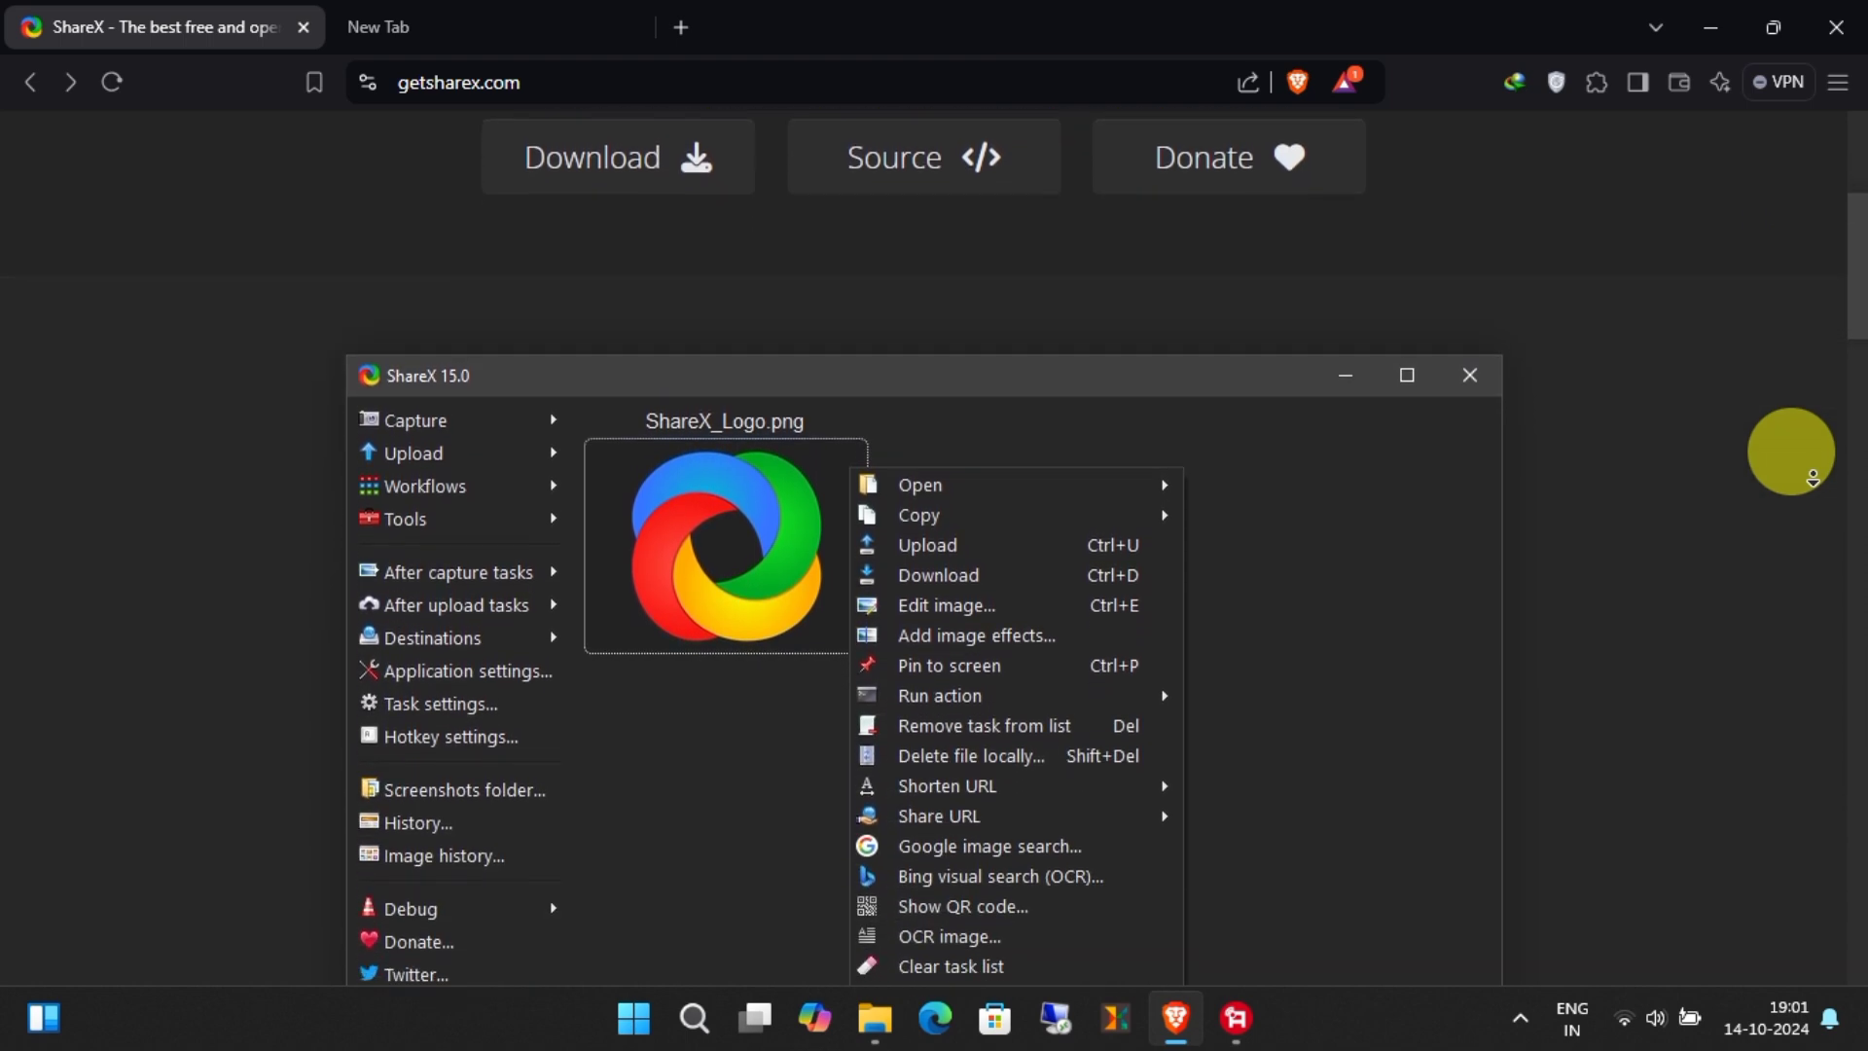
scroll(1813, 477, "down", 2)
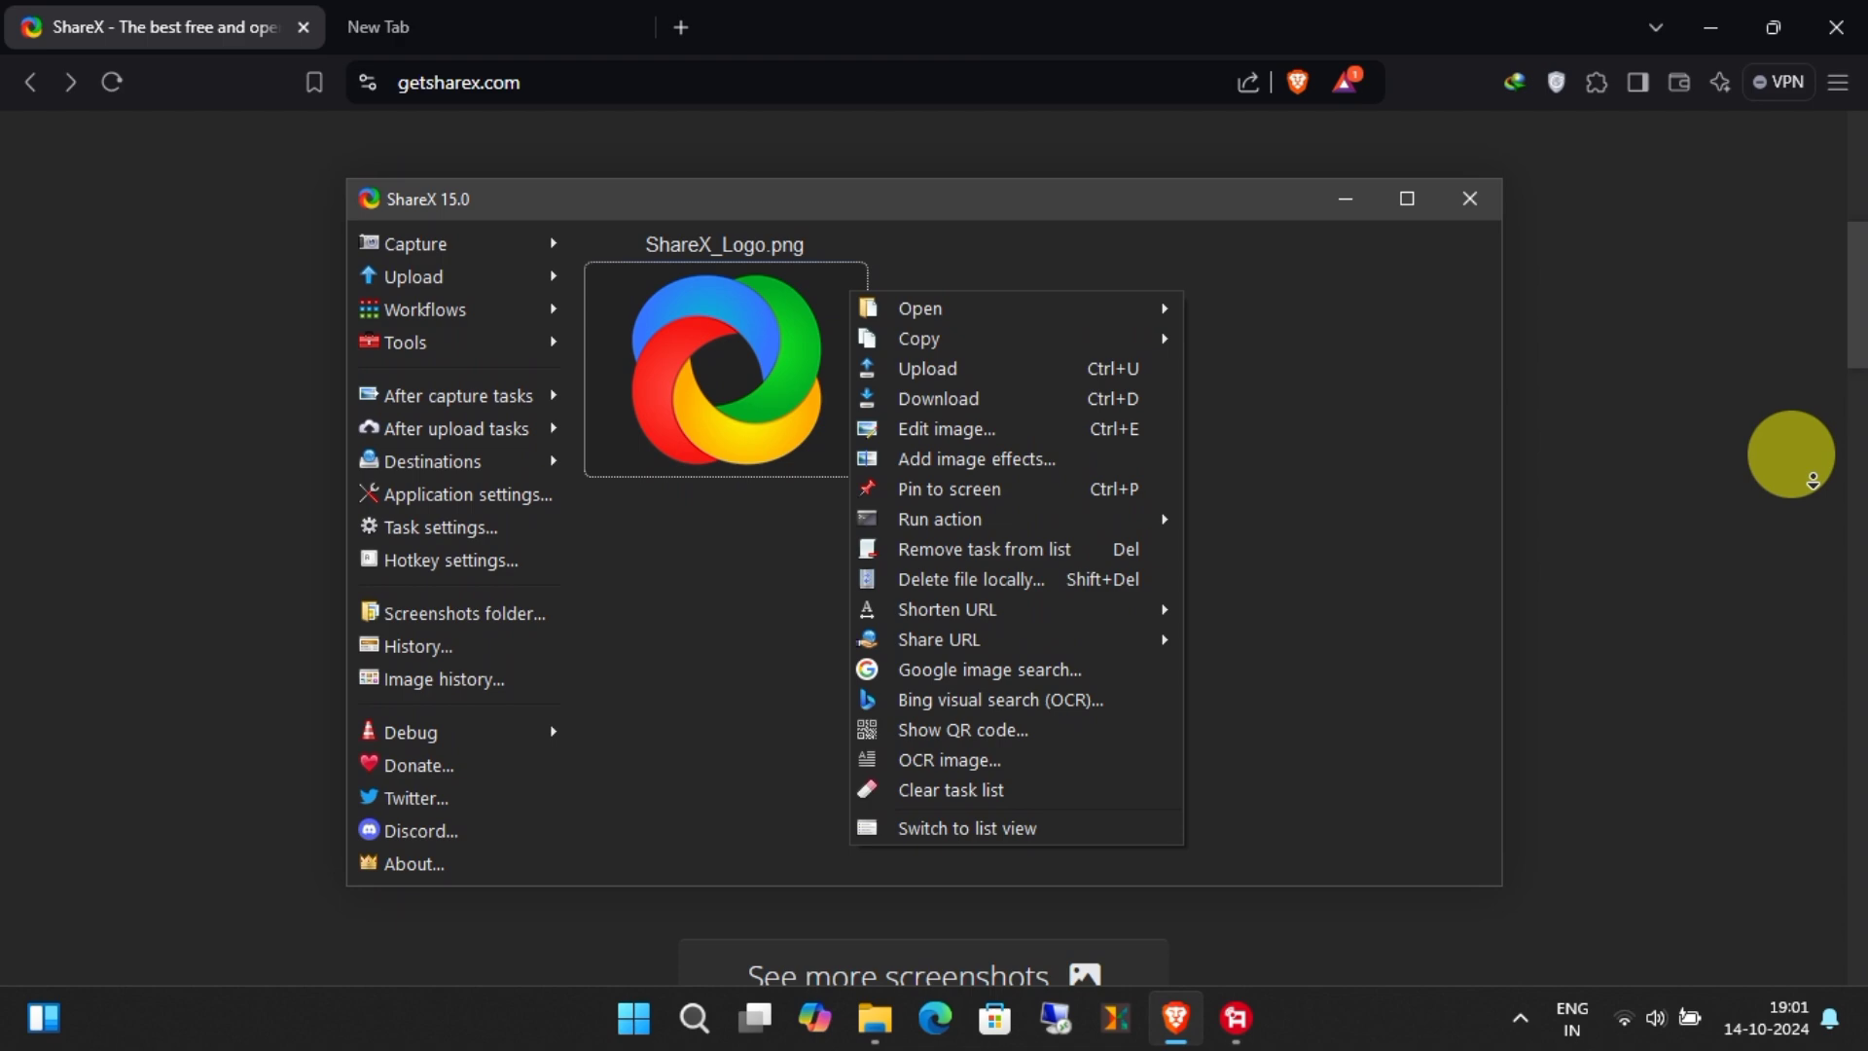
scroll(1812, 476, "down", 2)
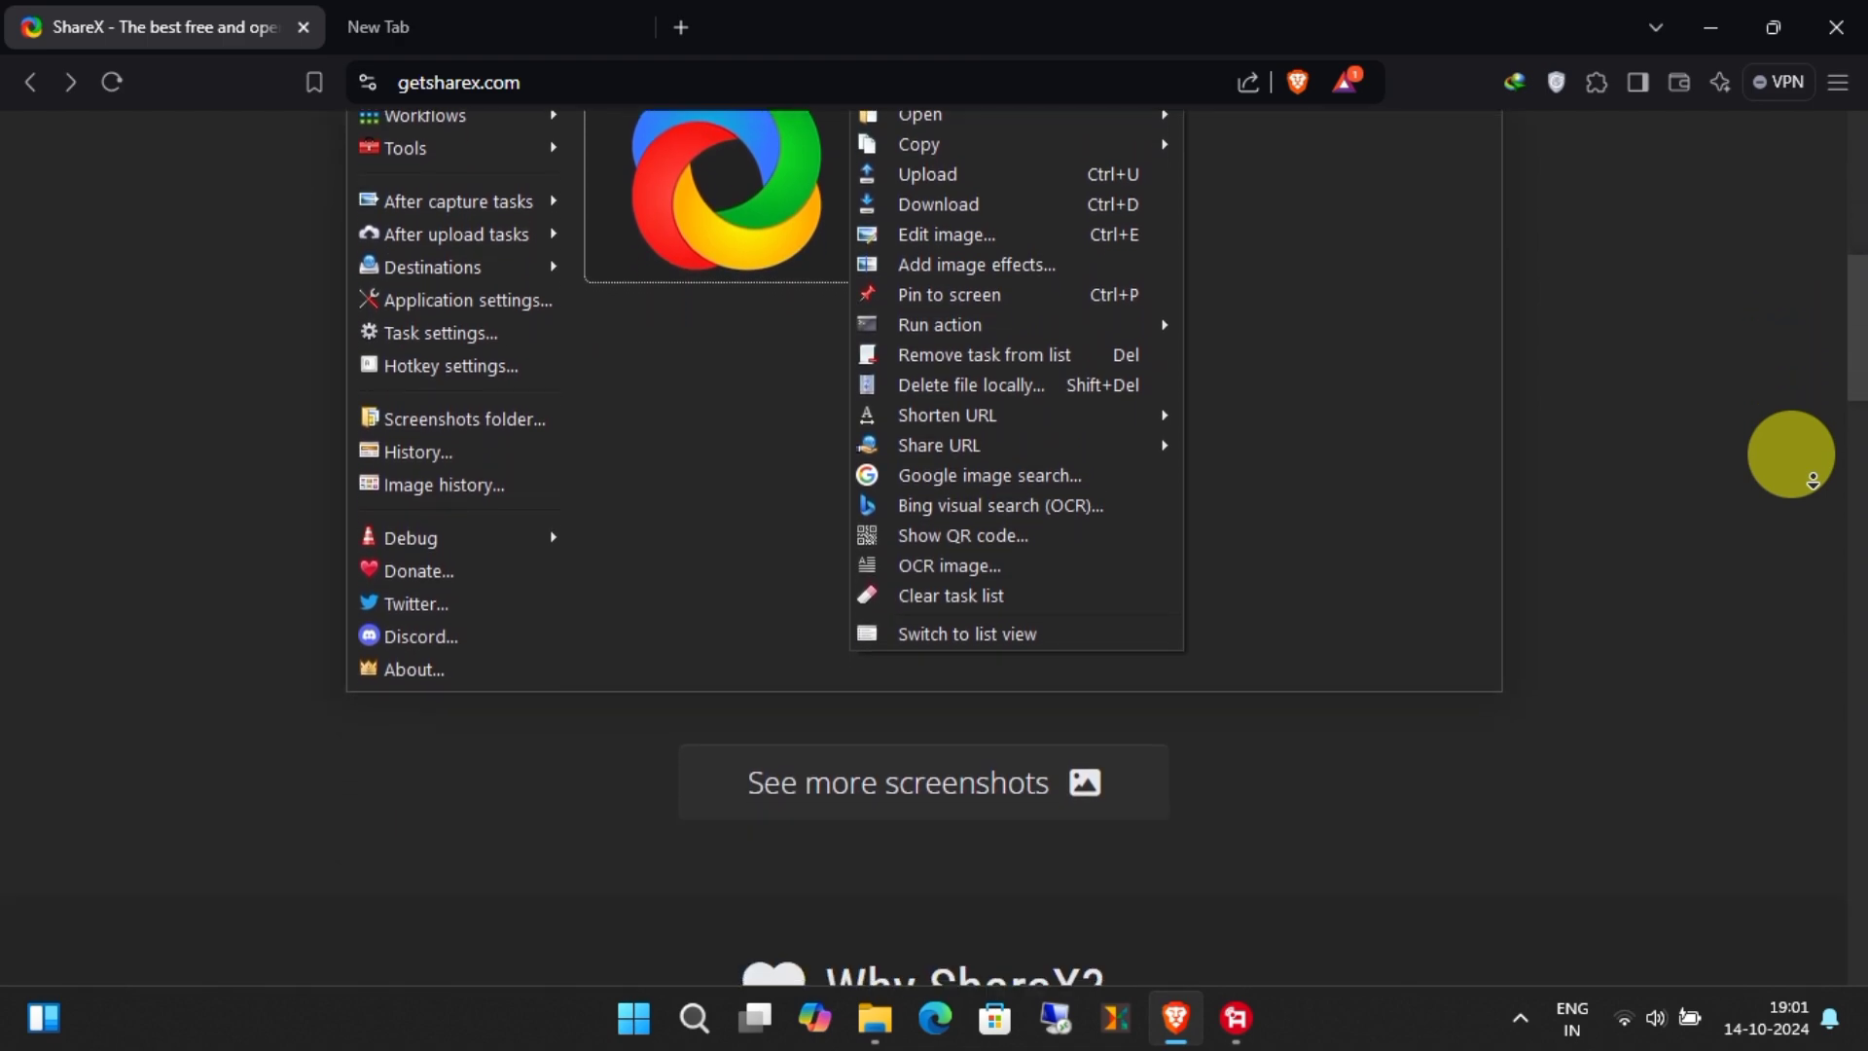
scroll(1813, 479, "down", 2)
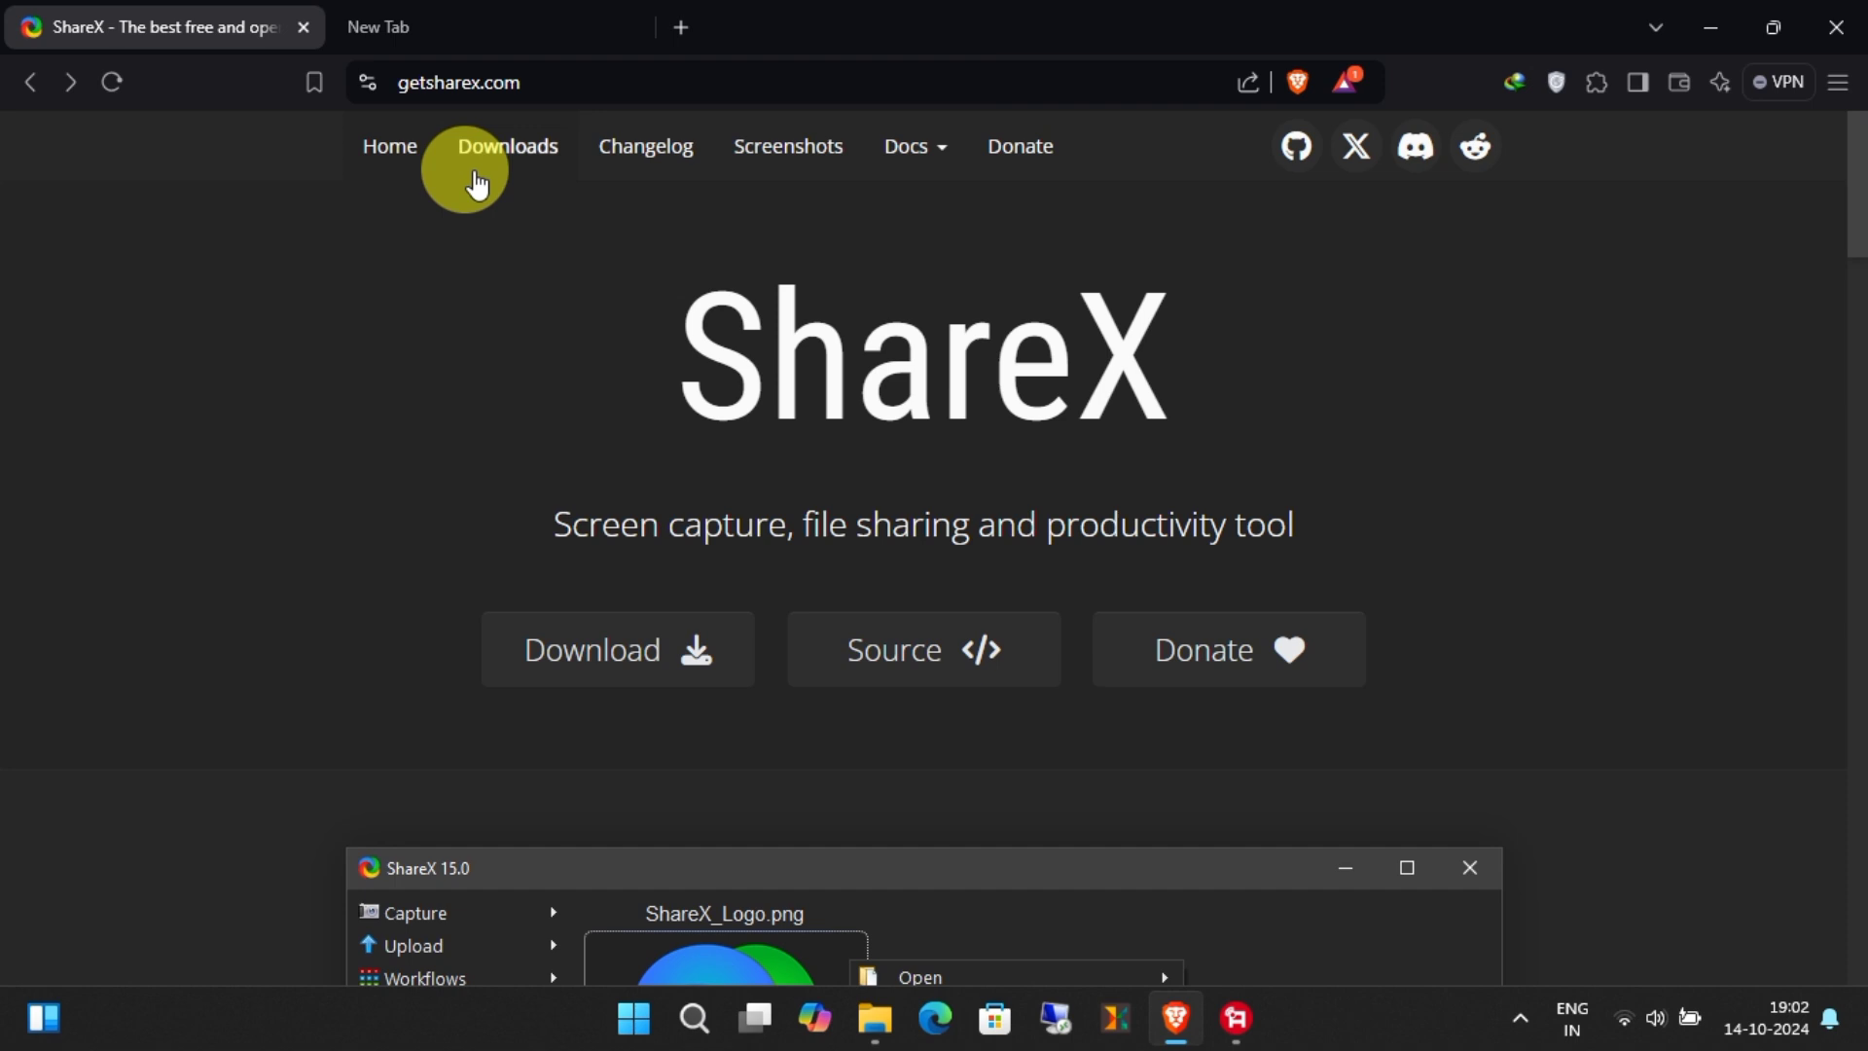
left_click(502, 147)
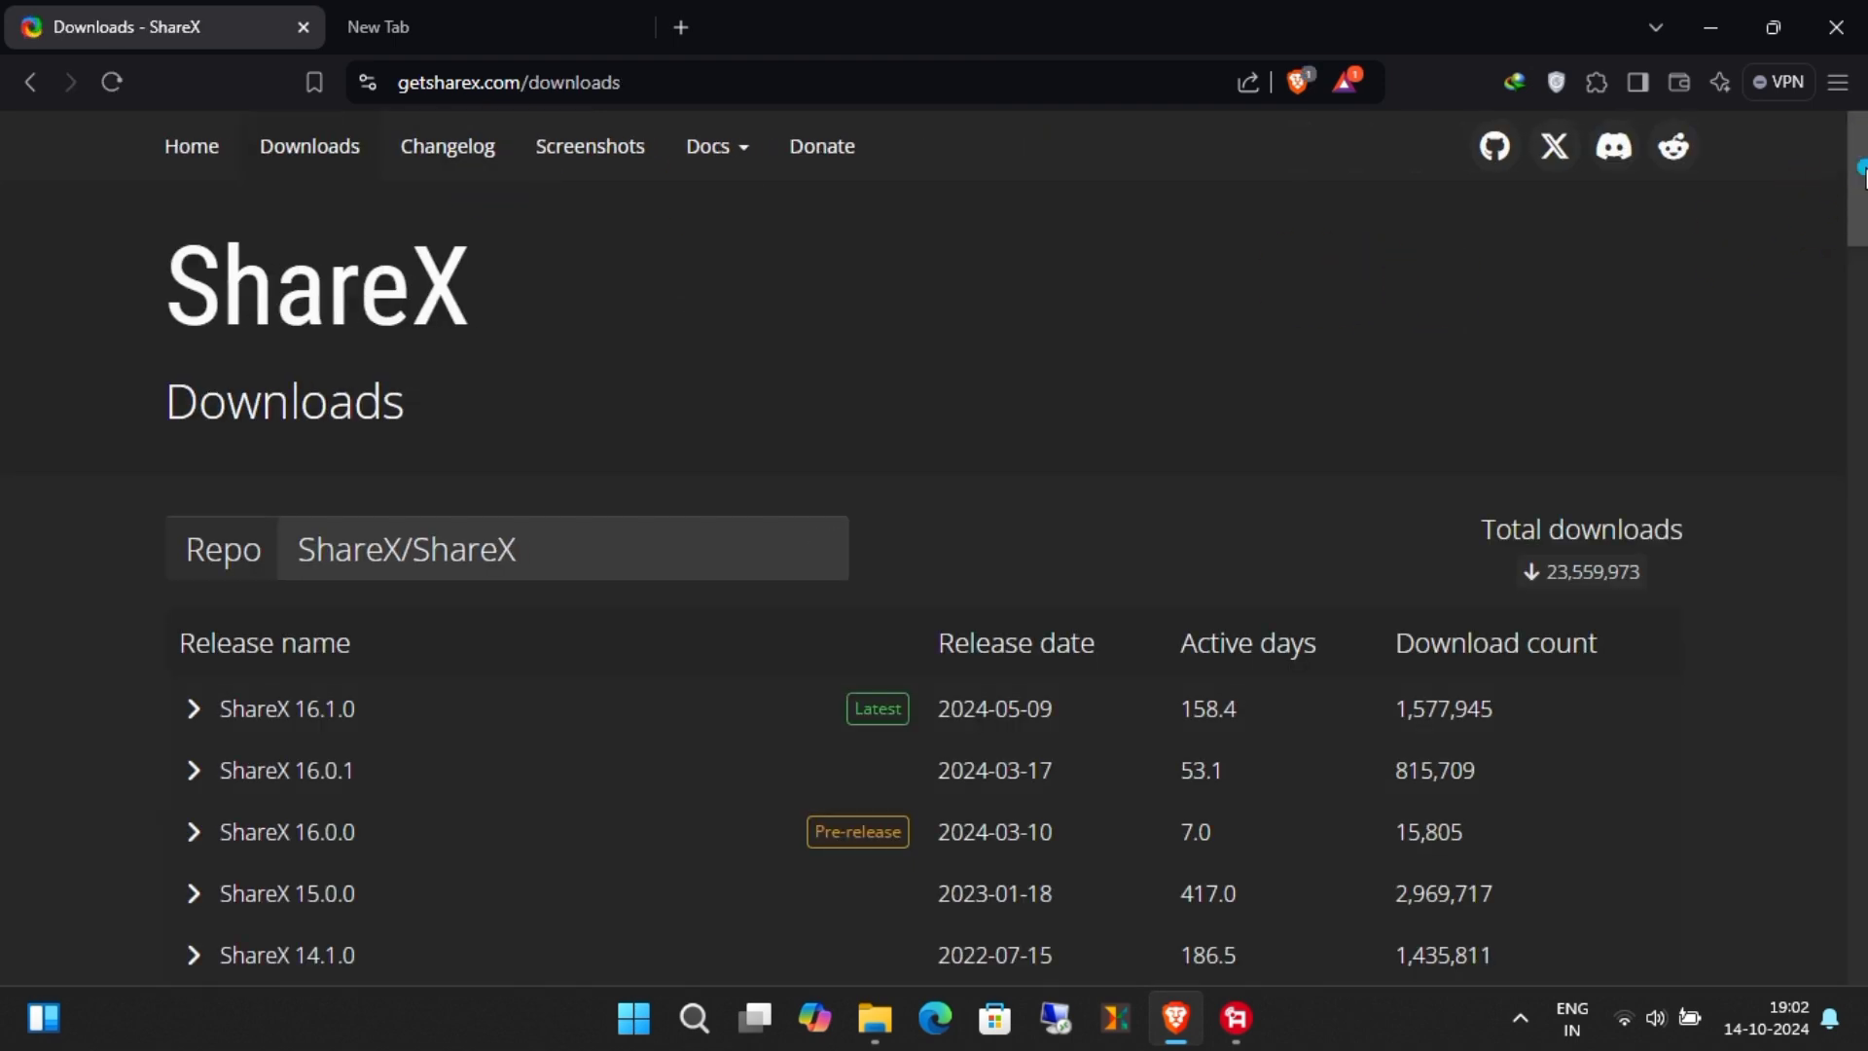
scroll(1854, 185, "down", 2)
Step: Expand the ShareX 16.1.0 release and run ShareX-16.1.0-setup.exe from File Explorer
left_click(192, 526)
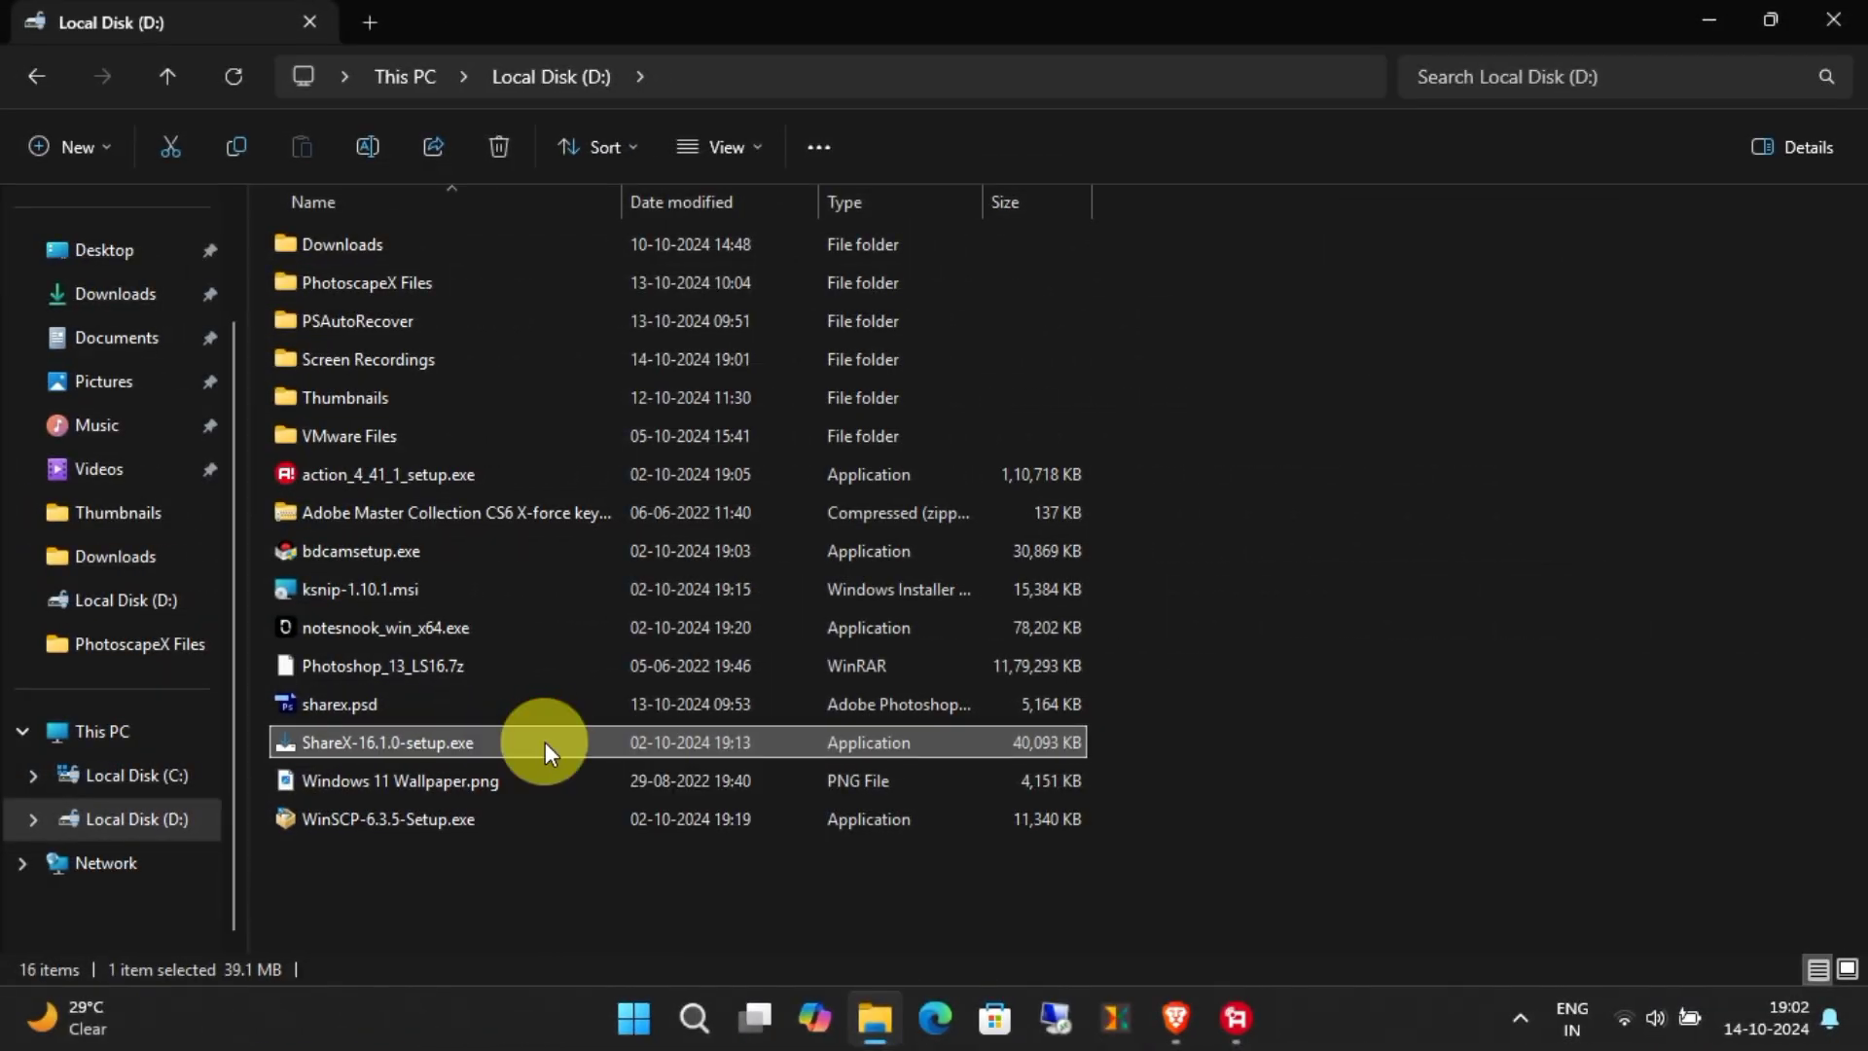
right_click(545, 741)
left_click(691, 206)
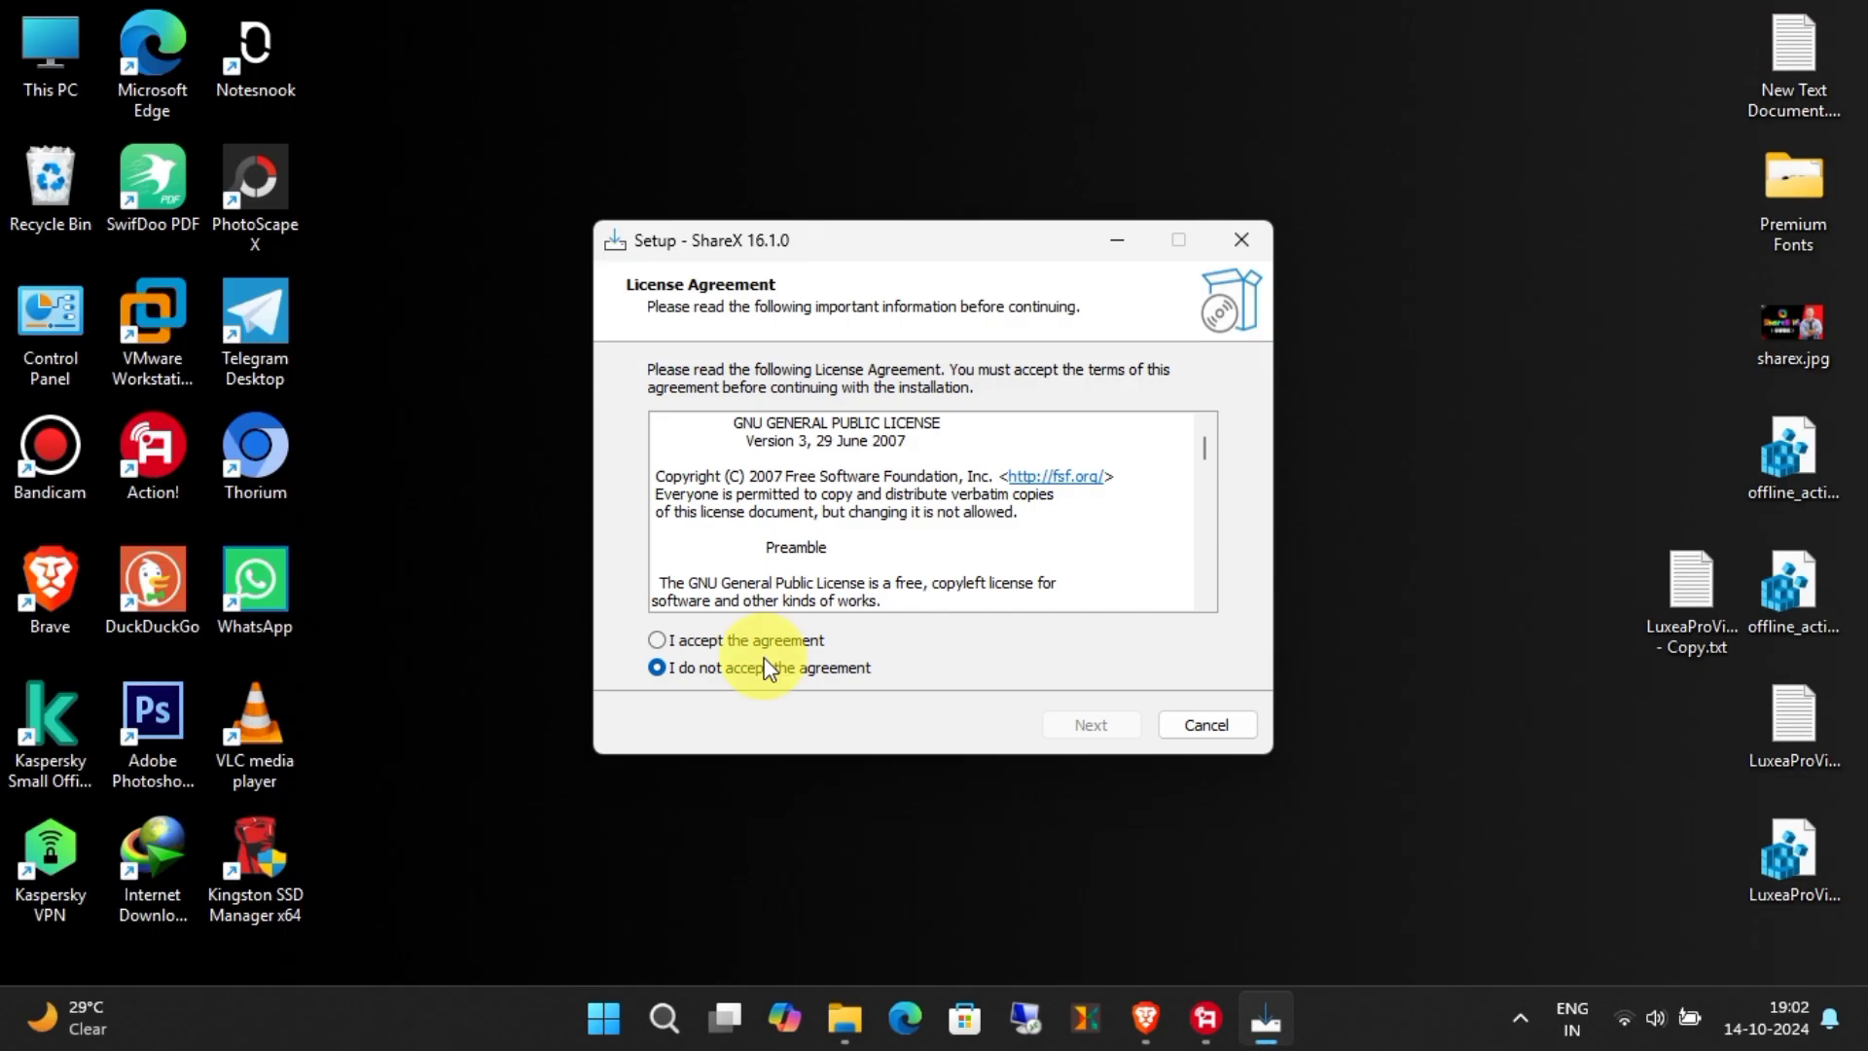
Step: Accept the licence, untick all three additional tasks, install ShareX 16.1.0 and launch it
left_click(750, 640)
left_click(1090, 724)
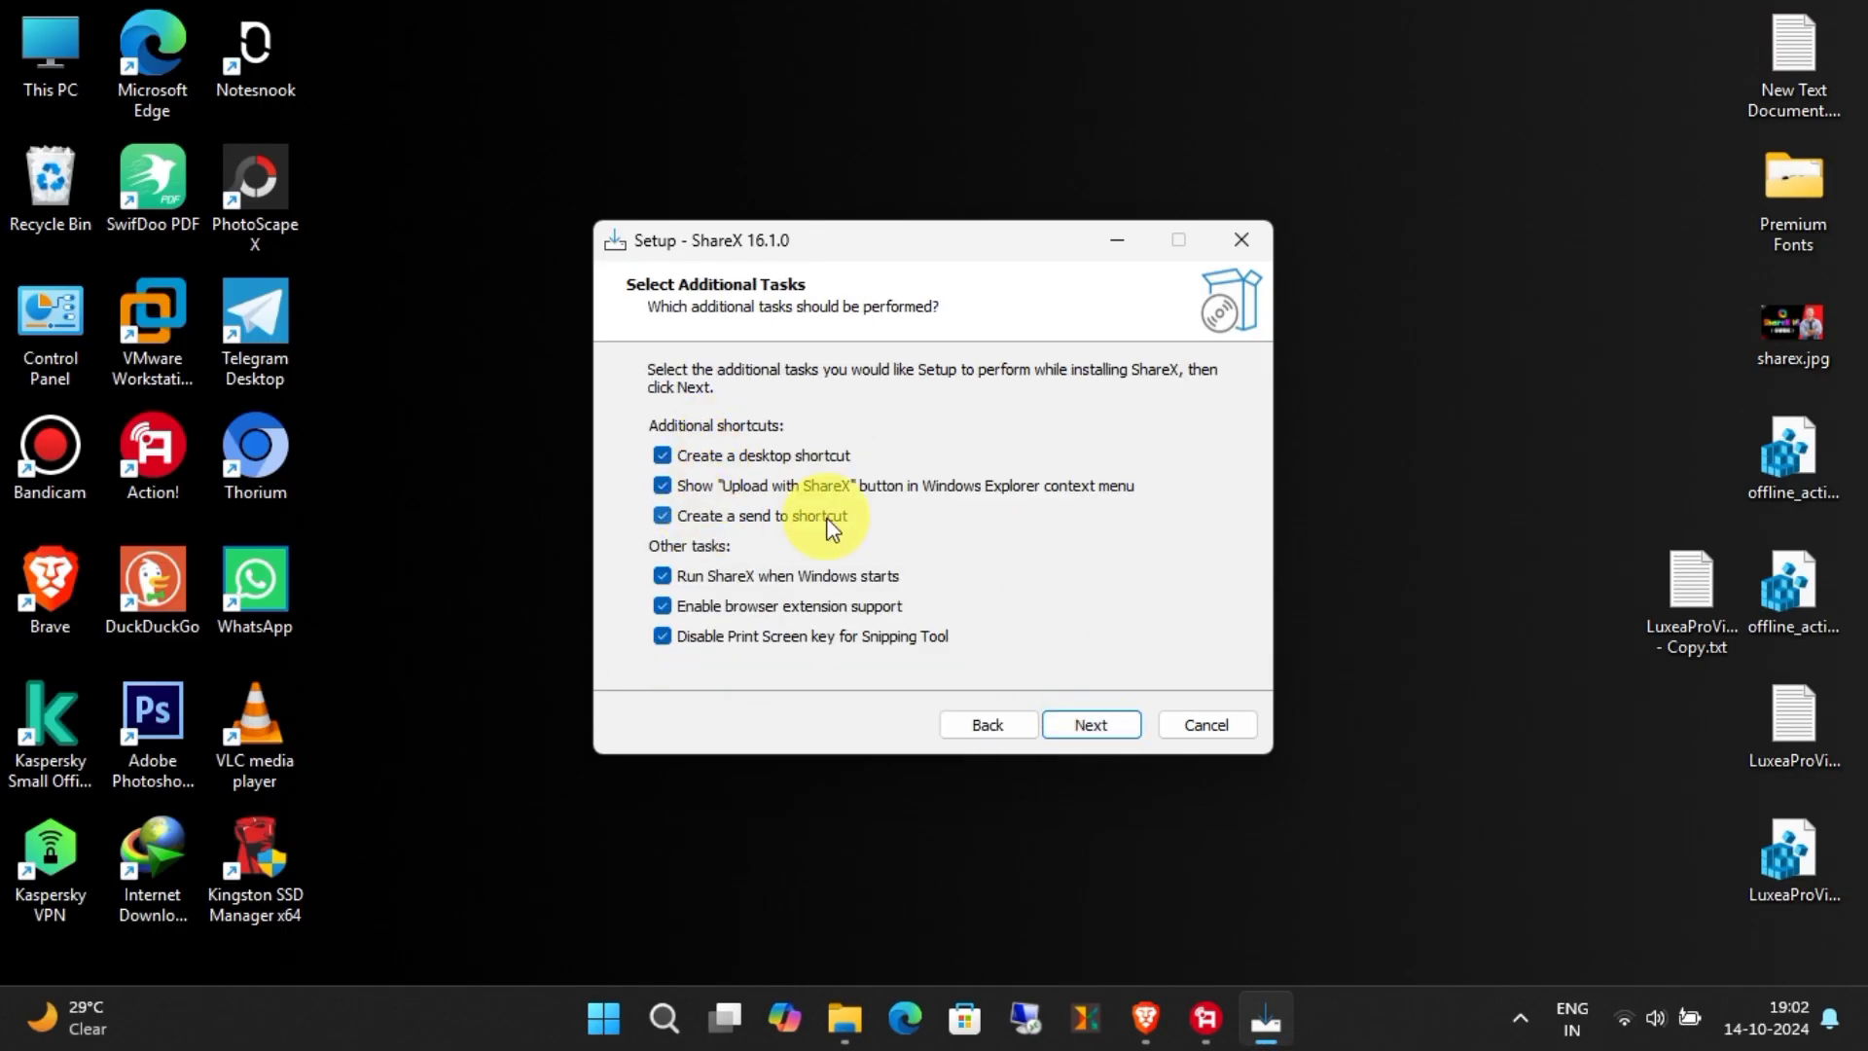
left_click(662, 635)
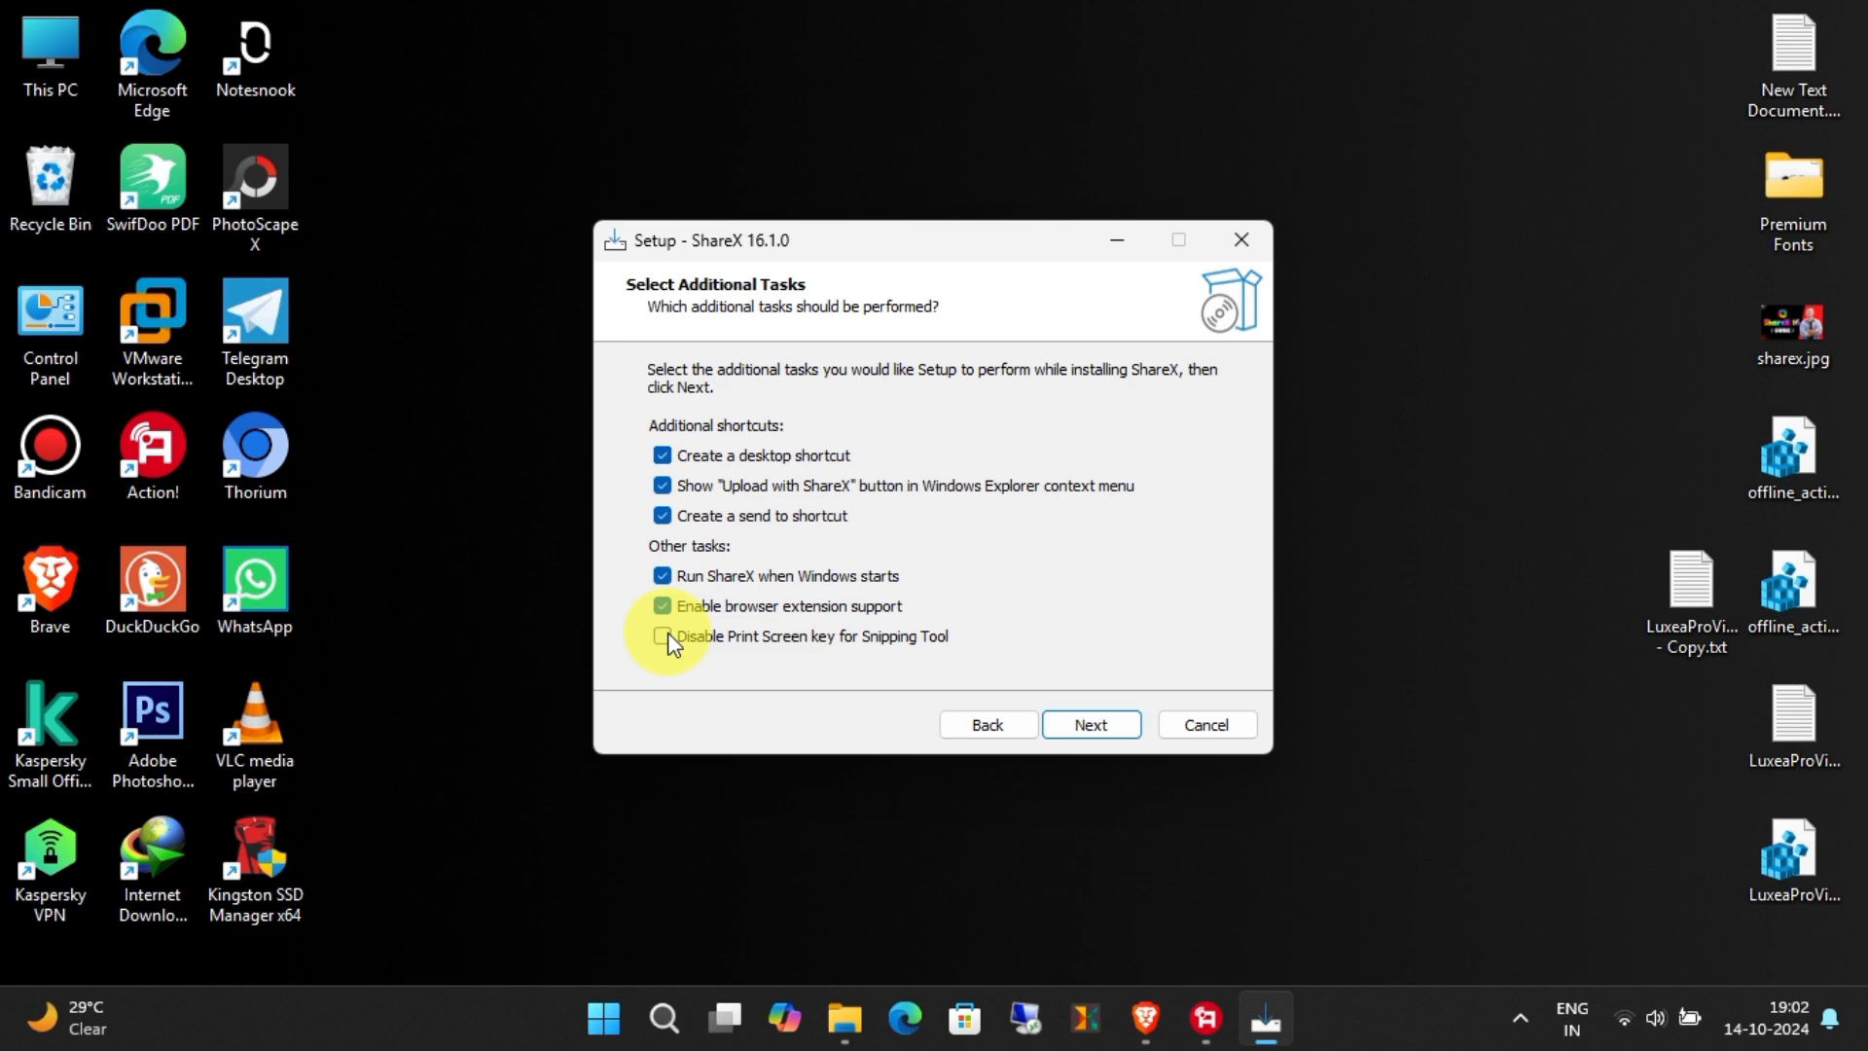
left_click(663, 605)
left_click(663, 576)
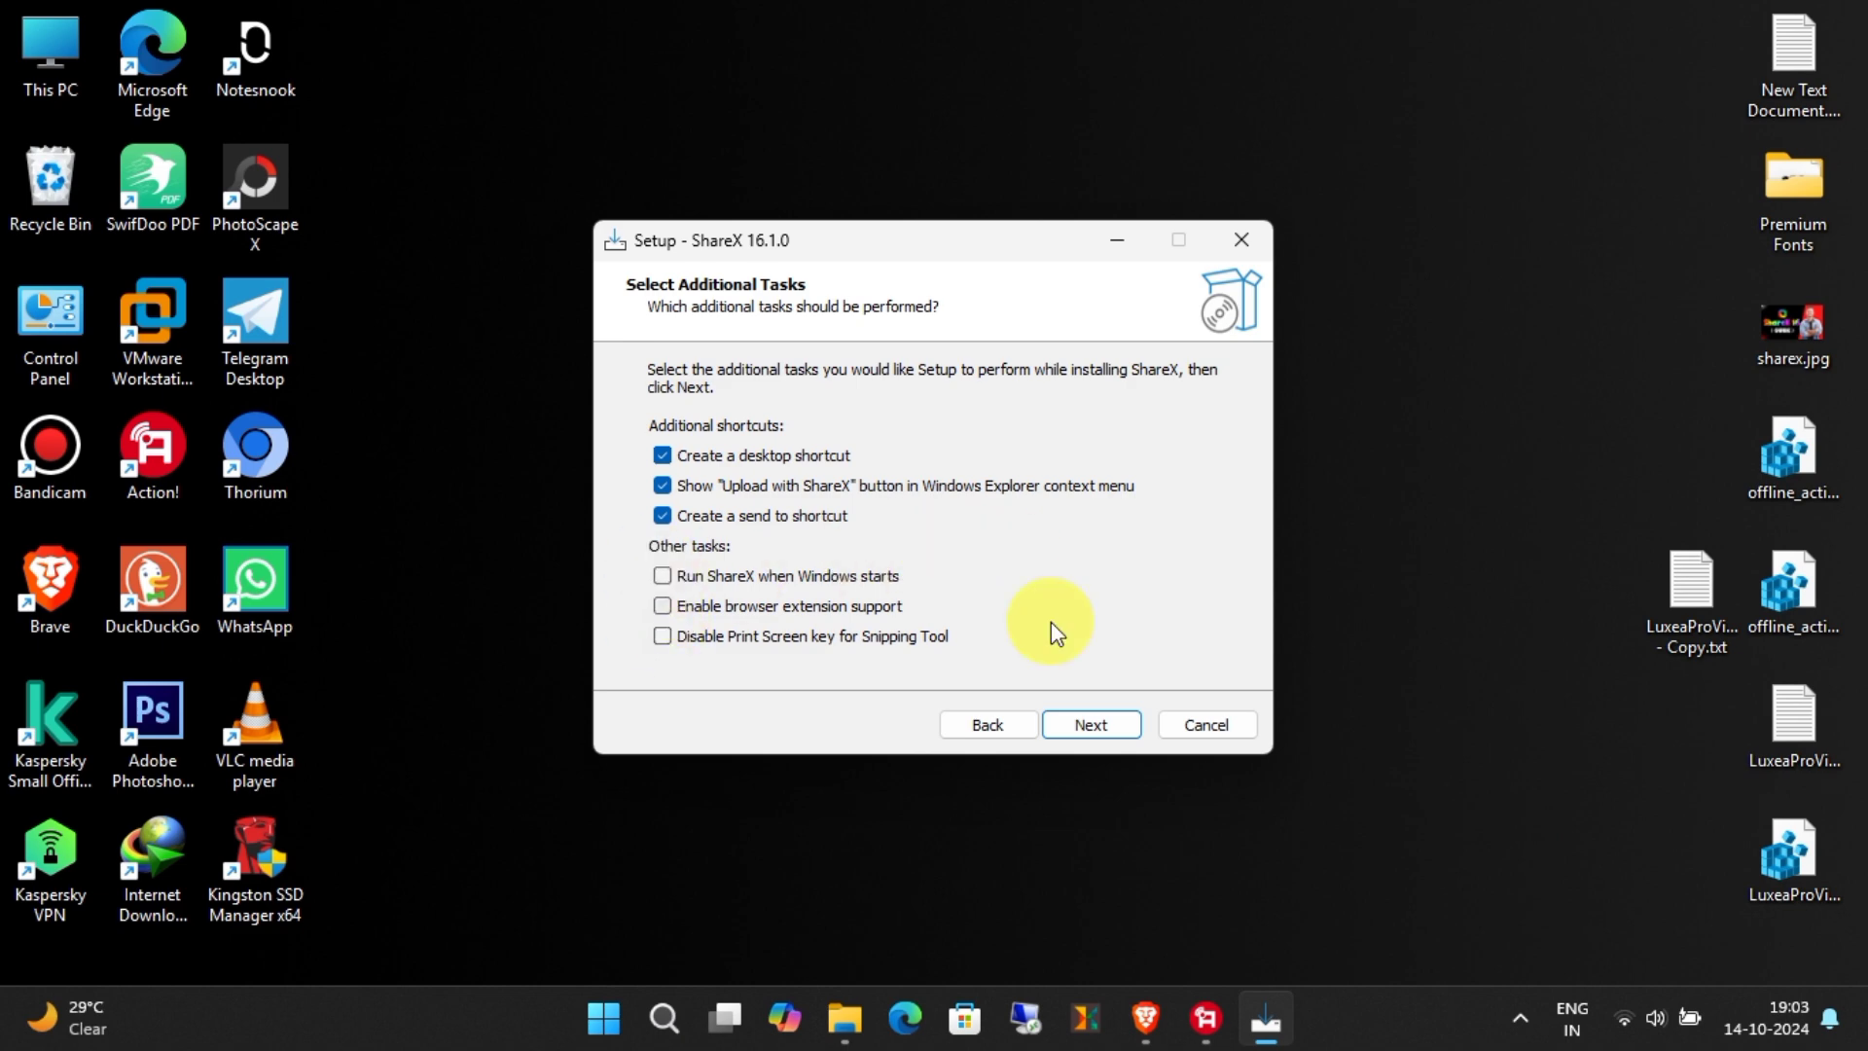
left_click(1091, 725)
left_click(1091, 725)
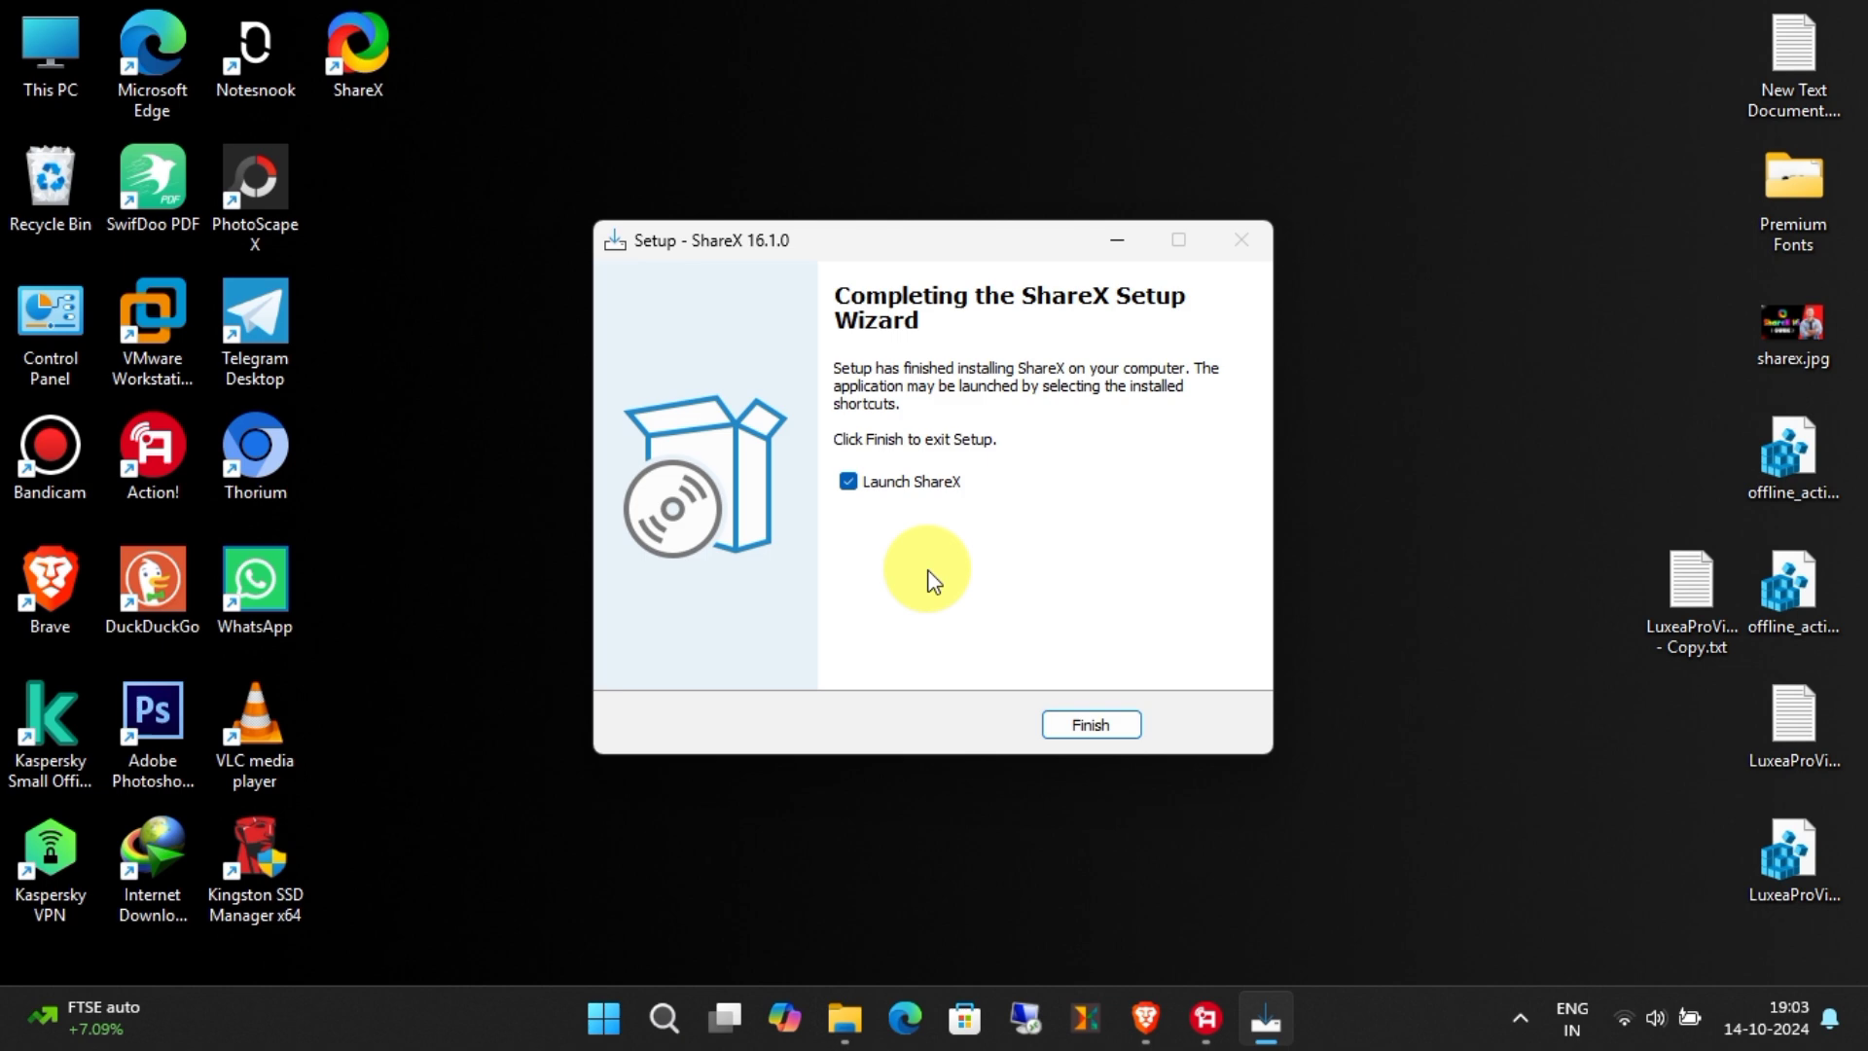
left_click(1119, 716)
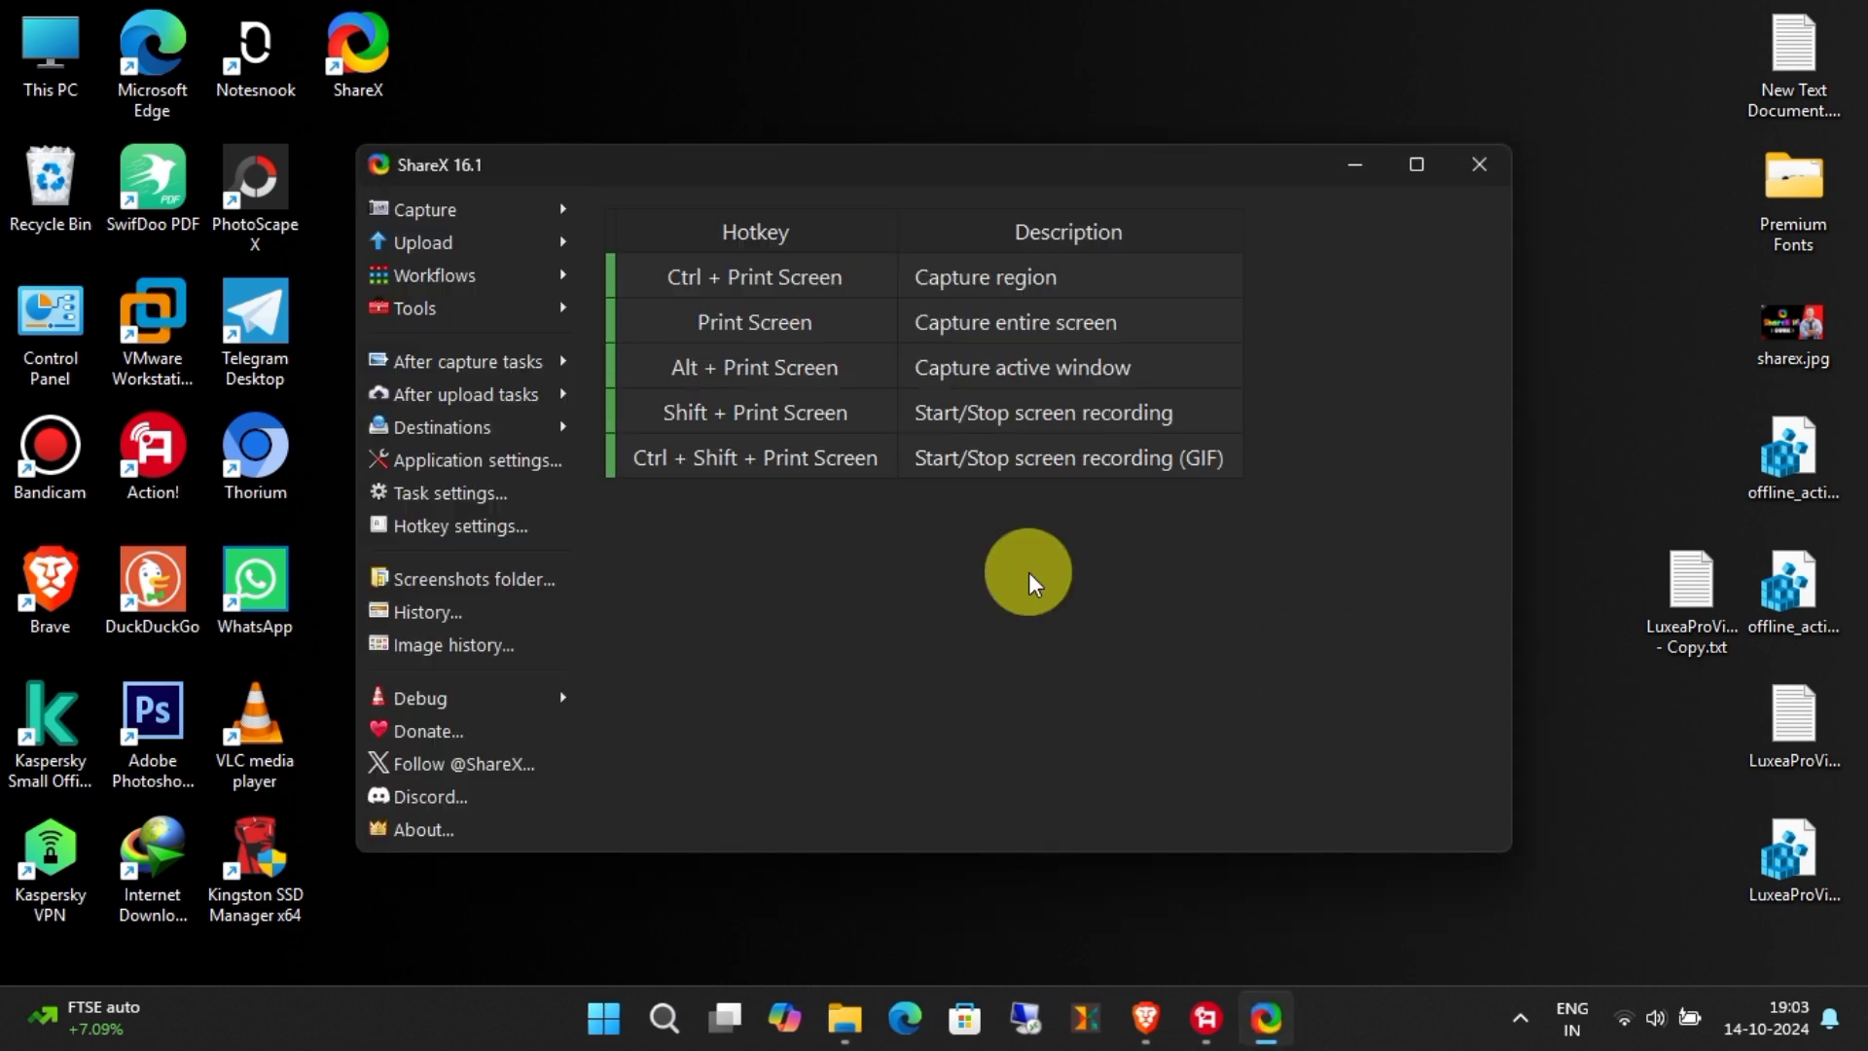
Step: Set the region, entire screen, active window, screen recording and GIF recording hotkeys to None
left_click(469, 531)
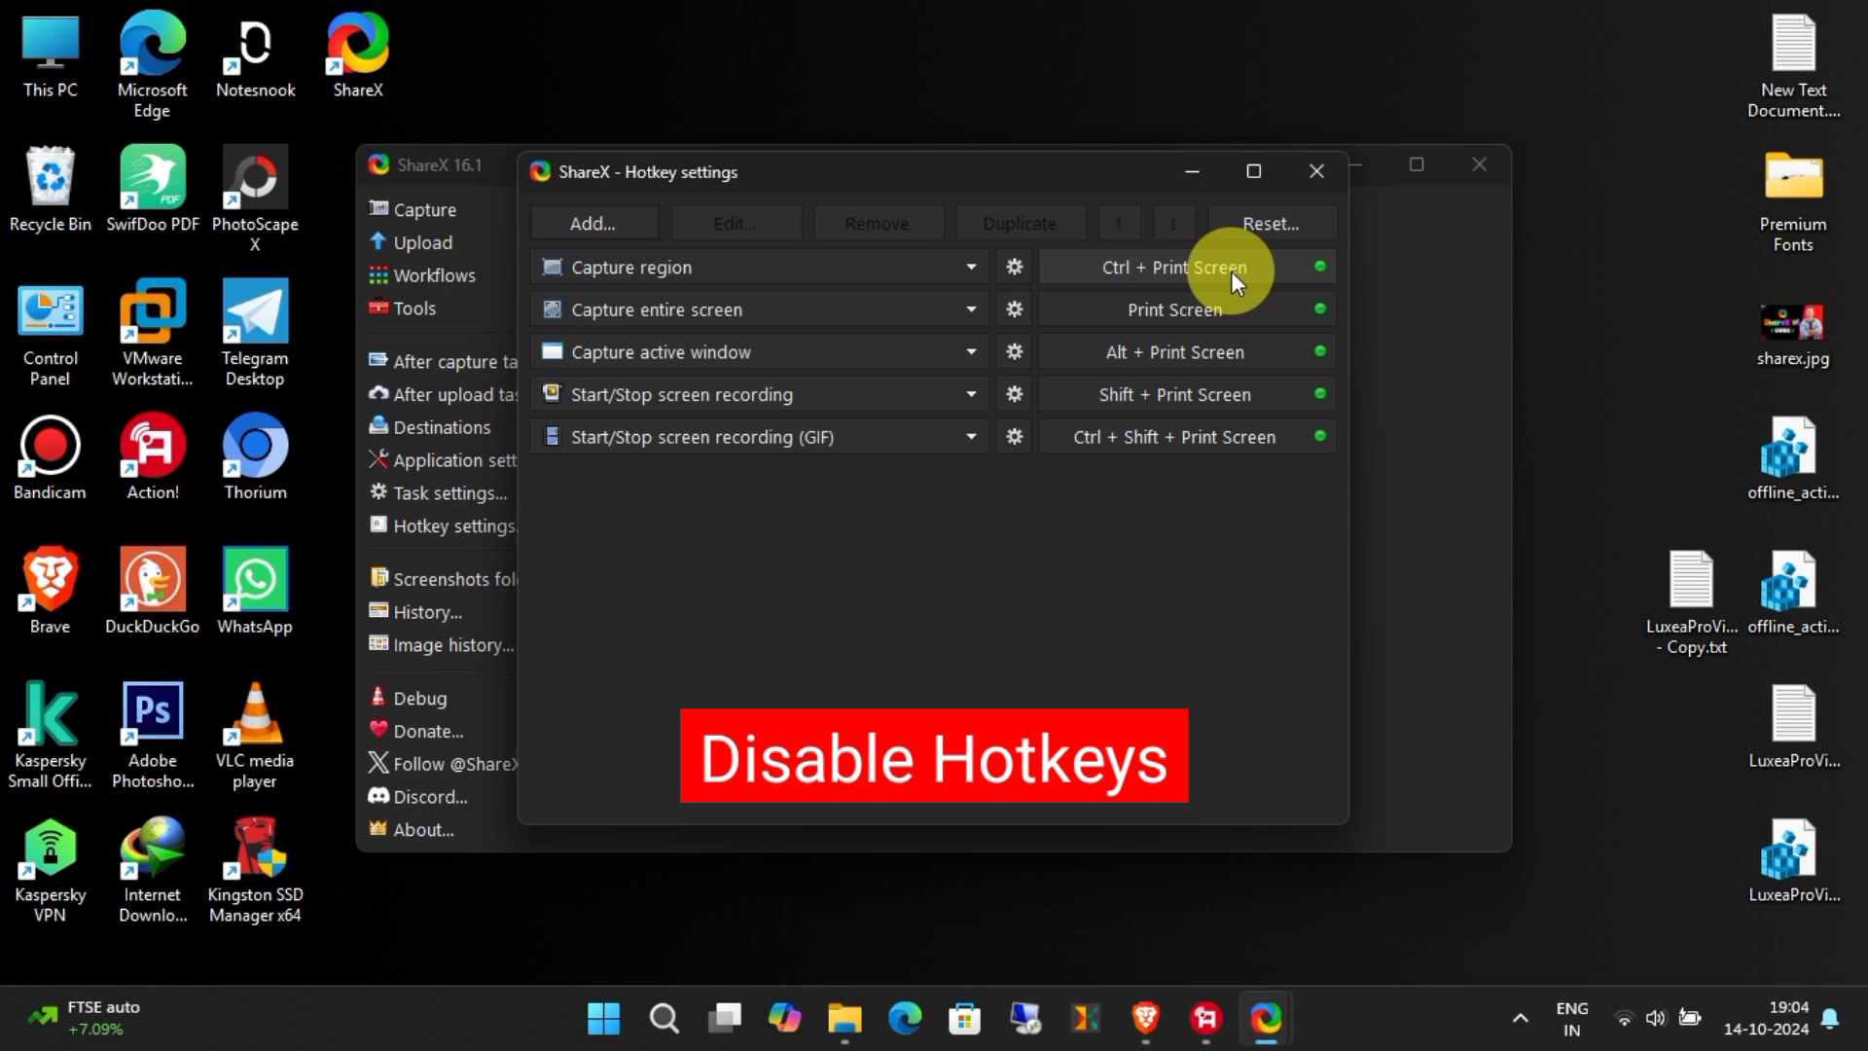
left_click(1232, 268)
left_click(1180, 313)
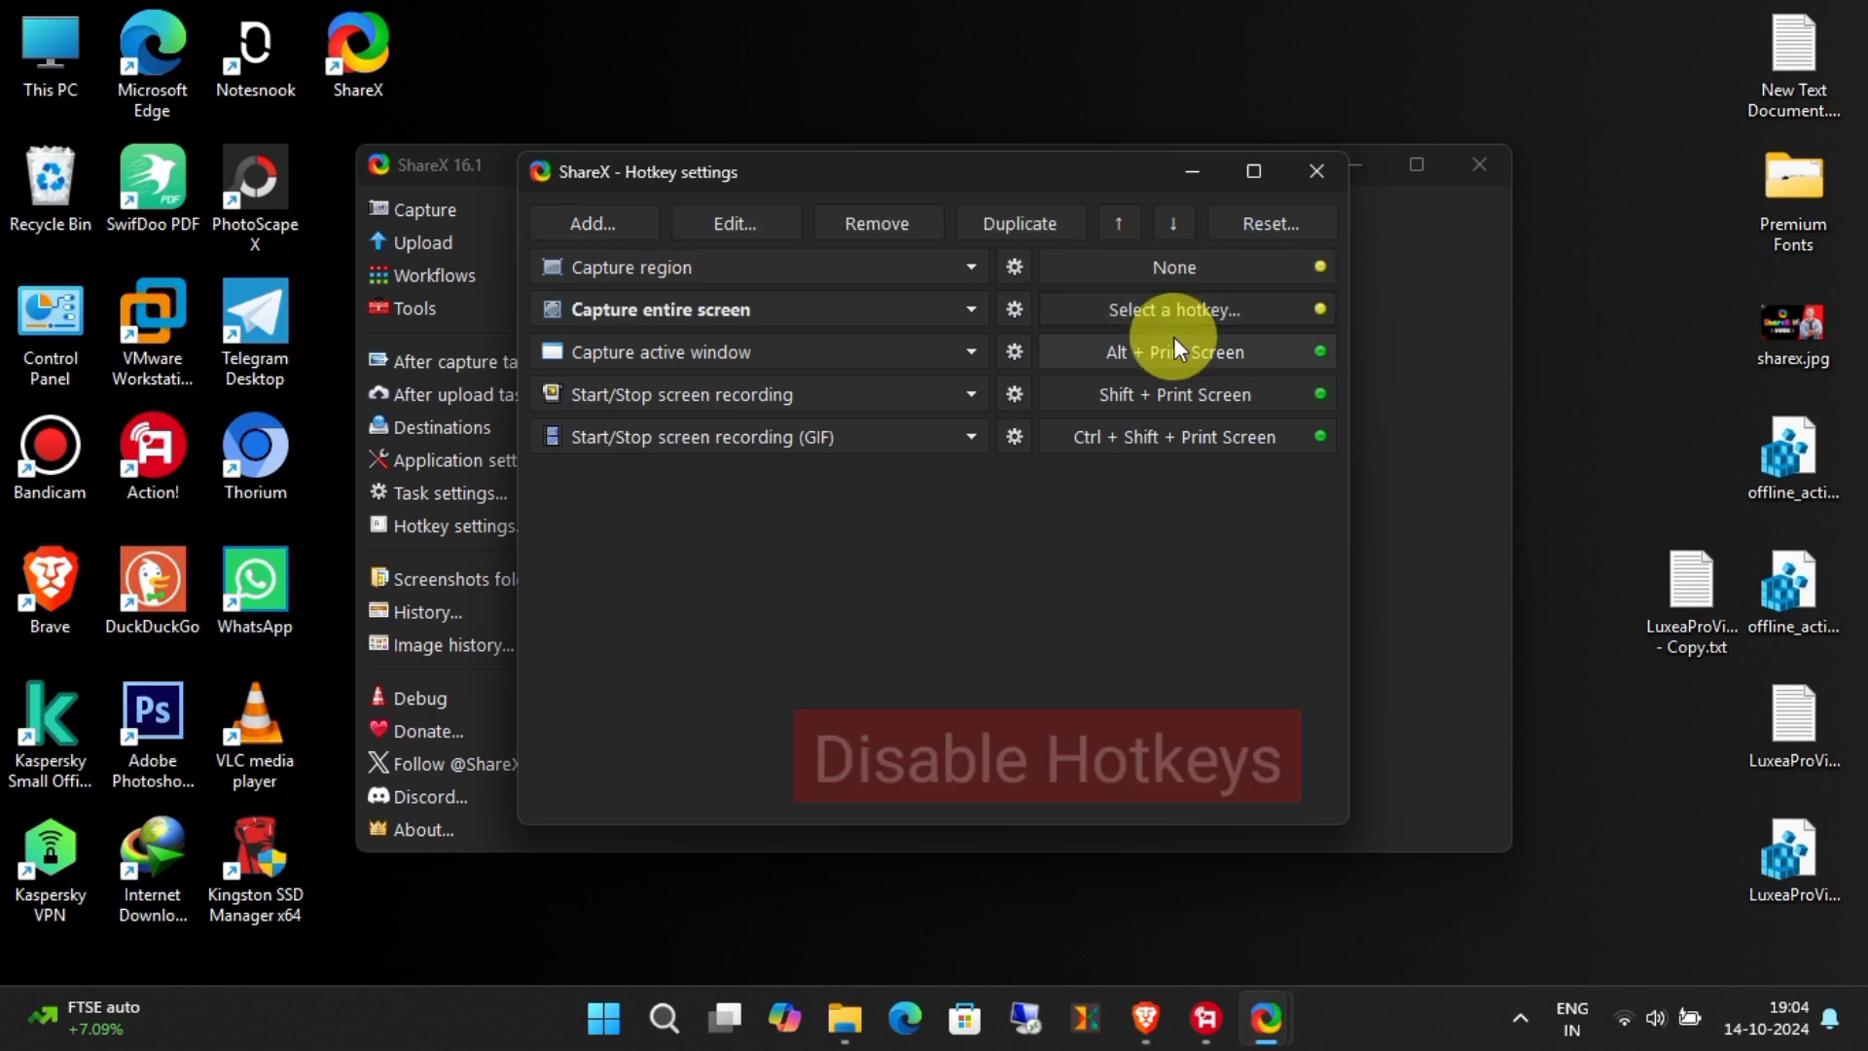
left_click(1175, 352)
left_click(1176, 394)
left_click(1178, 437)
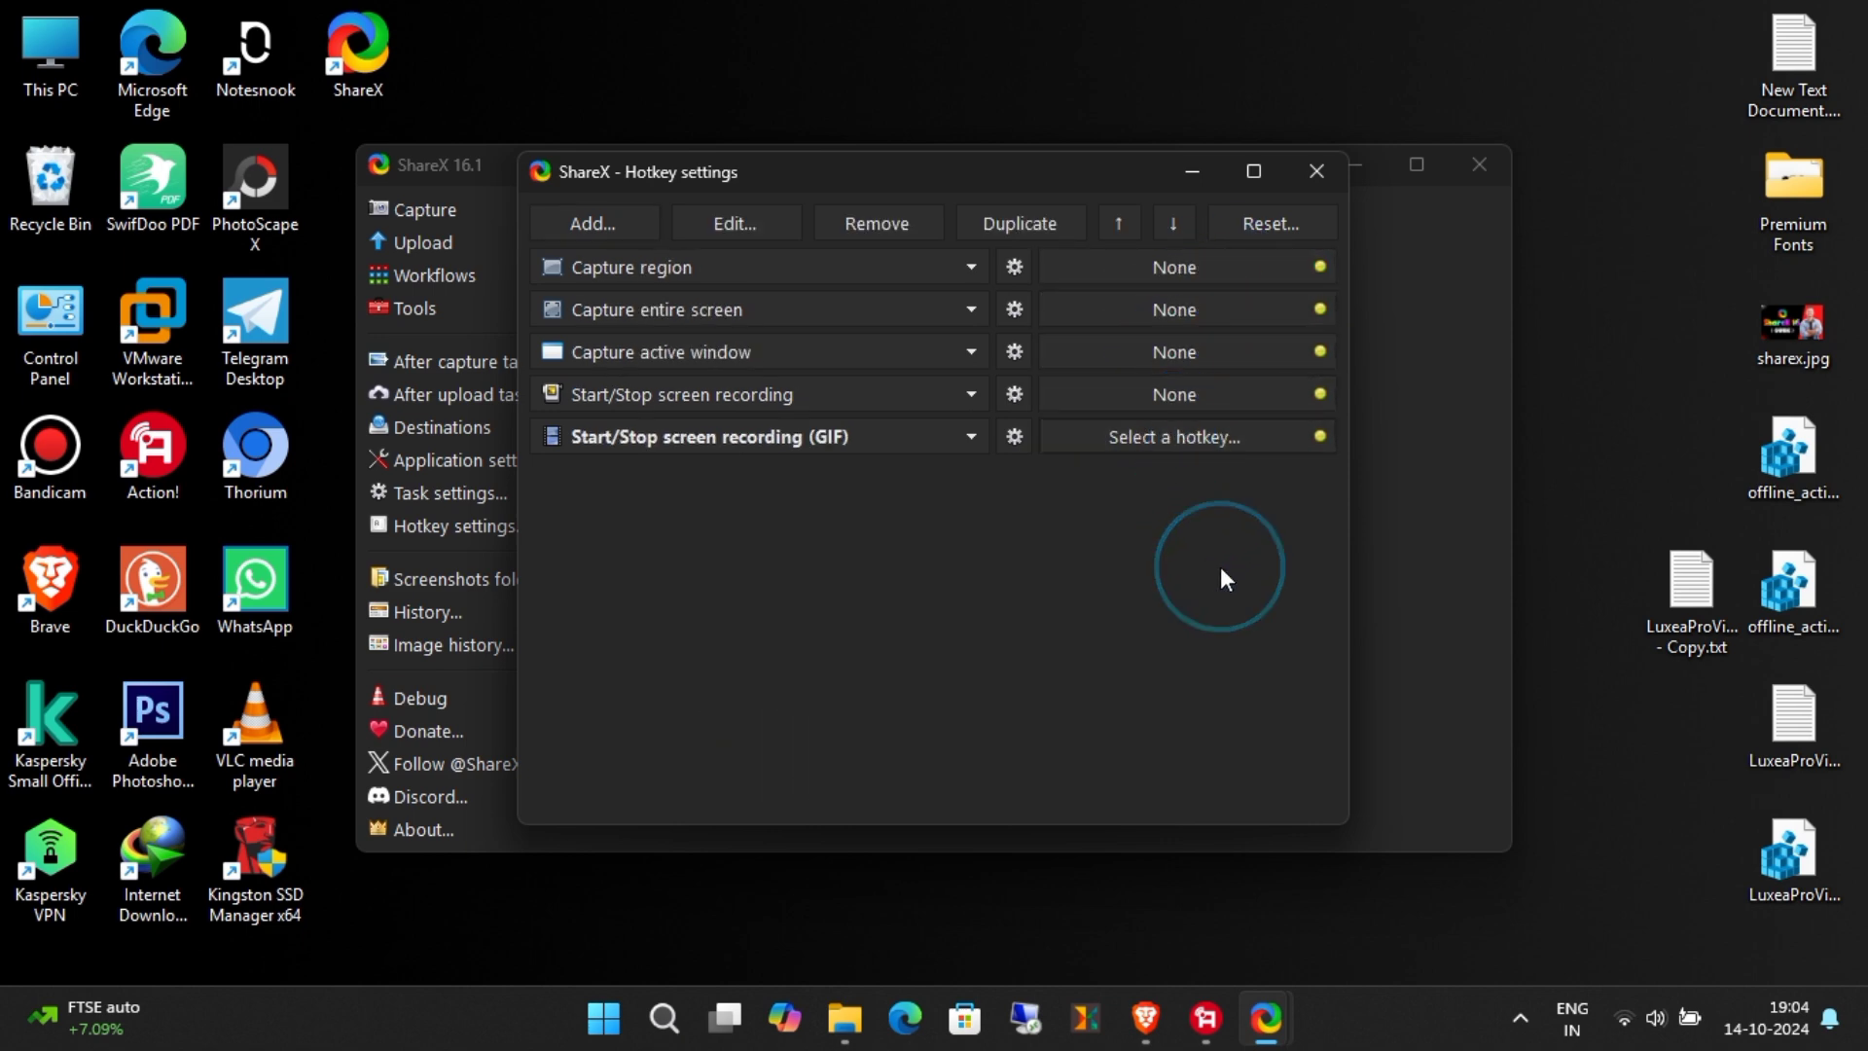
left_click(1315, 173)
Step: Drag the ShareX icon from the hidden-icons flyout onto the visible taskbar tray
left_click(1333, 891)
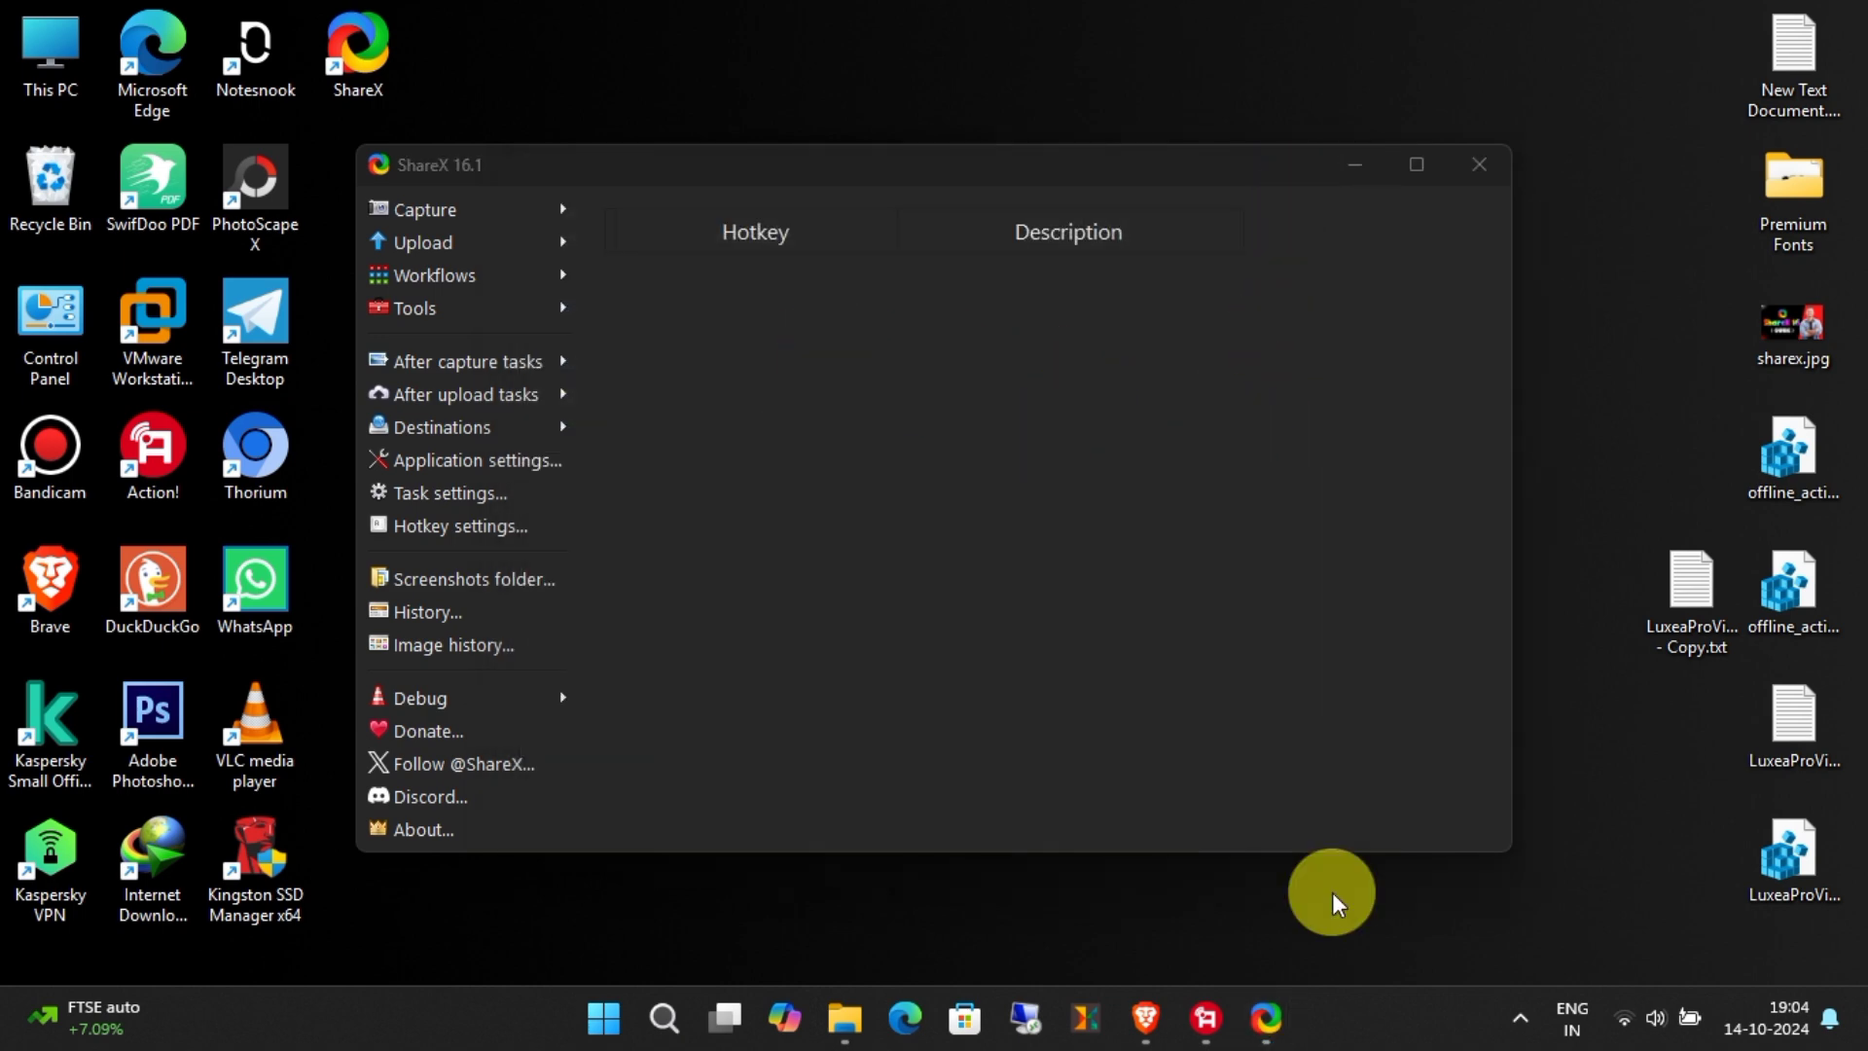
left_click(1518, 1012)
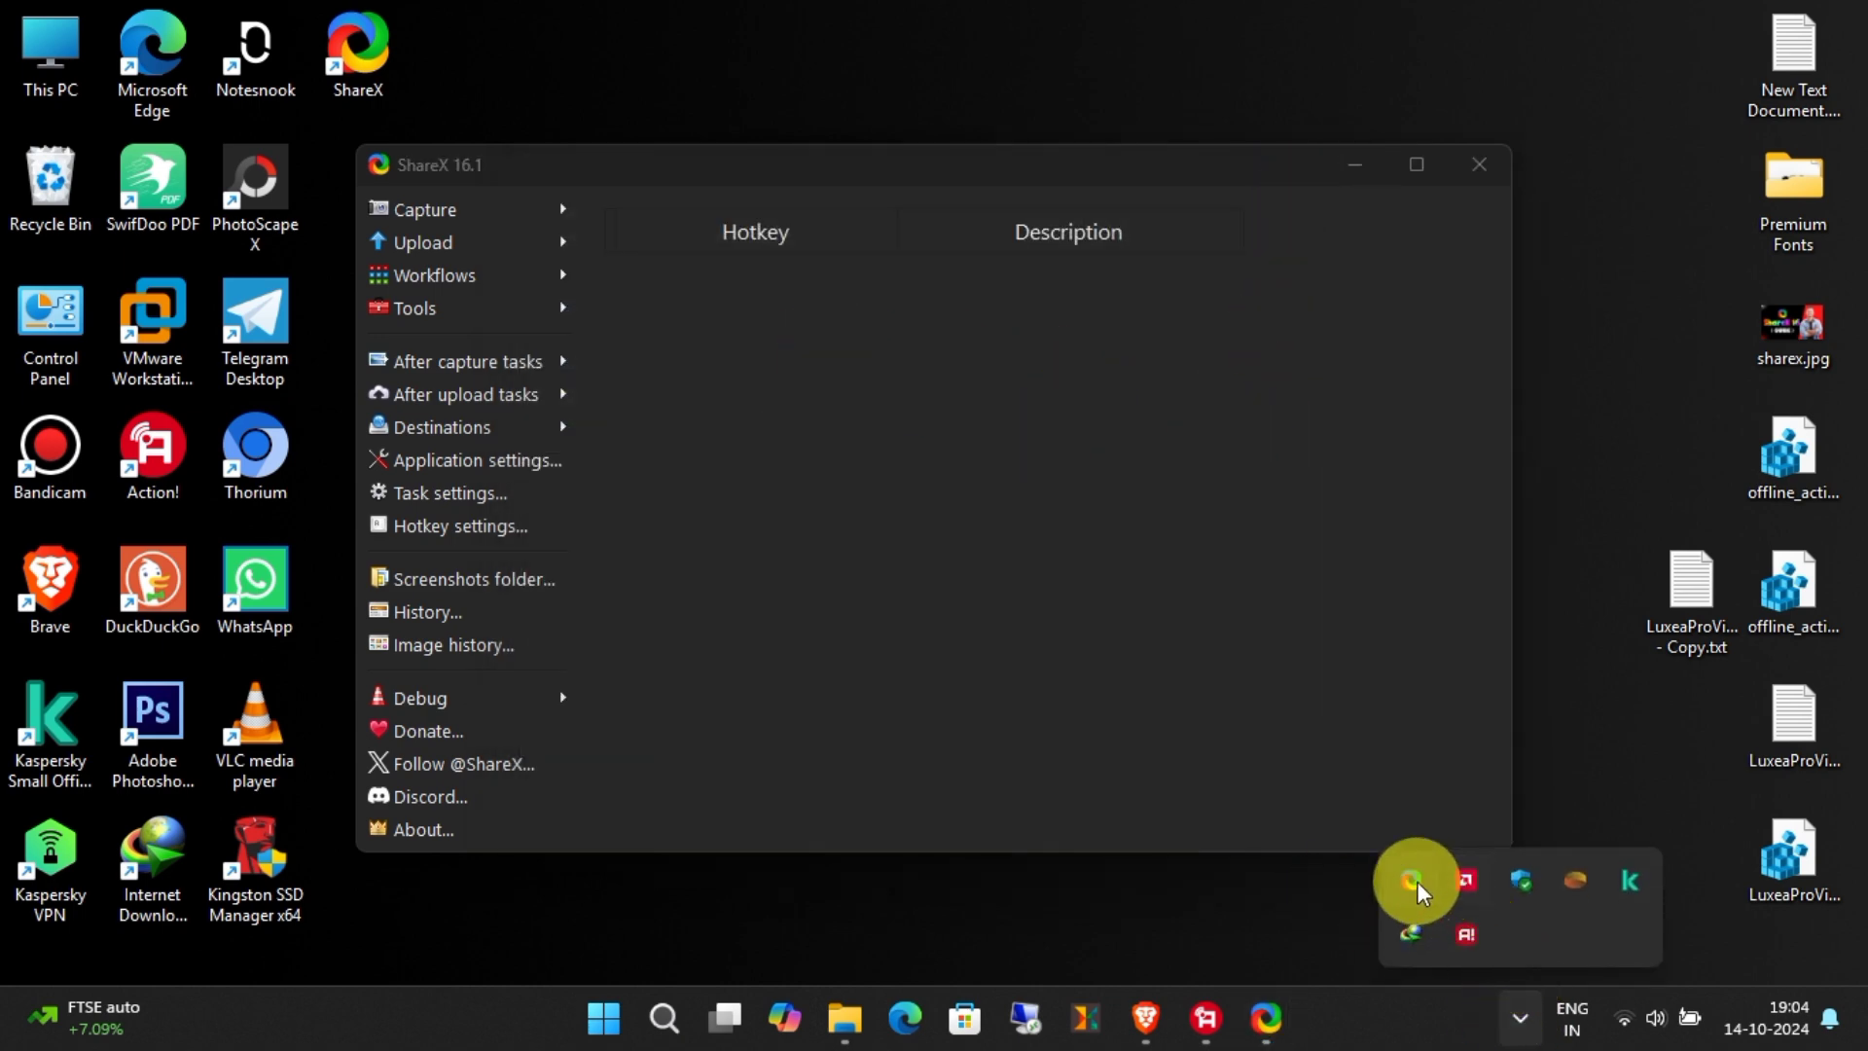
left_click_drag(1536, 1002, 1493, 1016)
left_click(1288, 926)
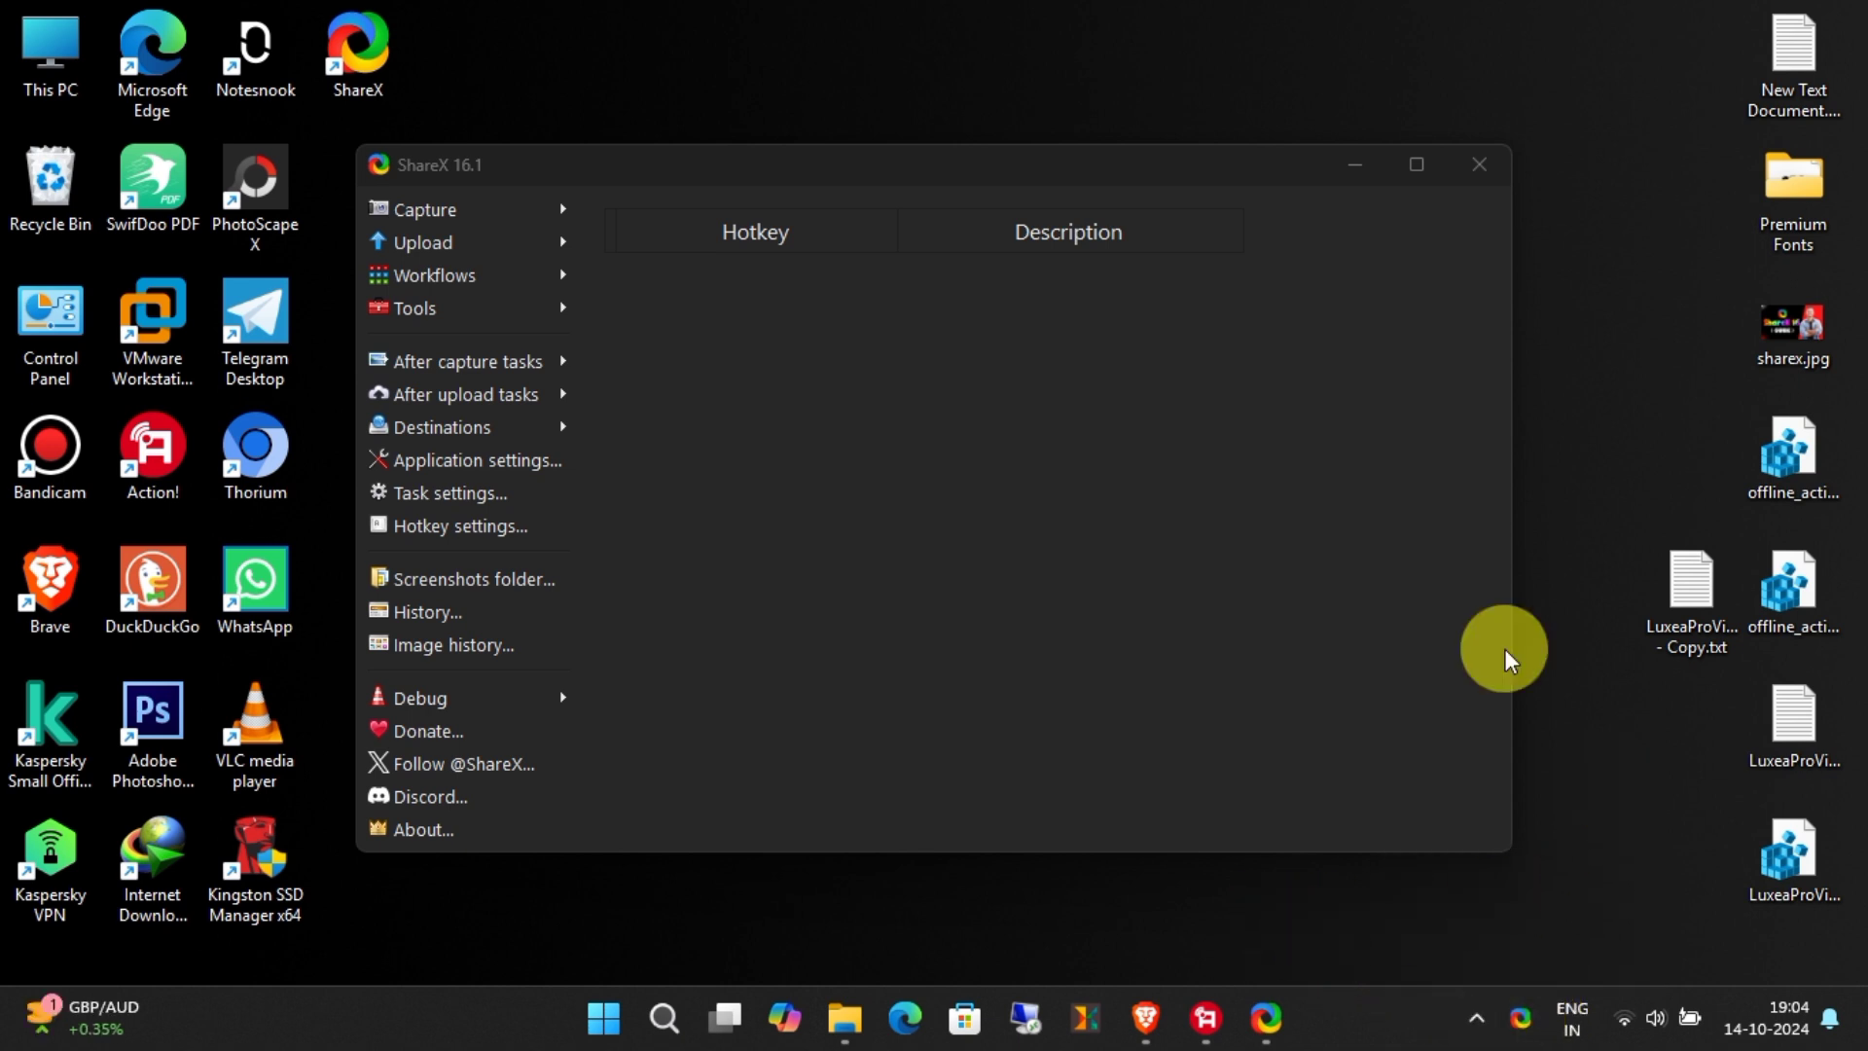
Step: Untick upload, save to file and copy to clipboard, and tick Open in image editor
left_click(566, 360)
mouse_move(845, 461)
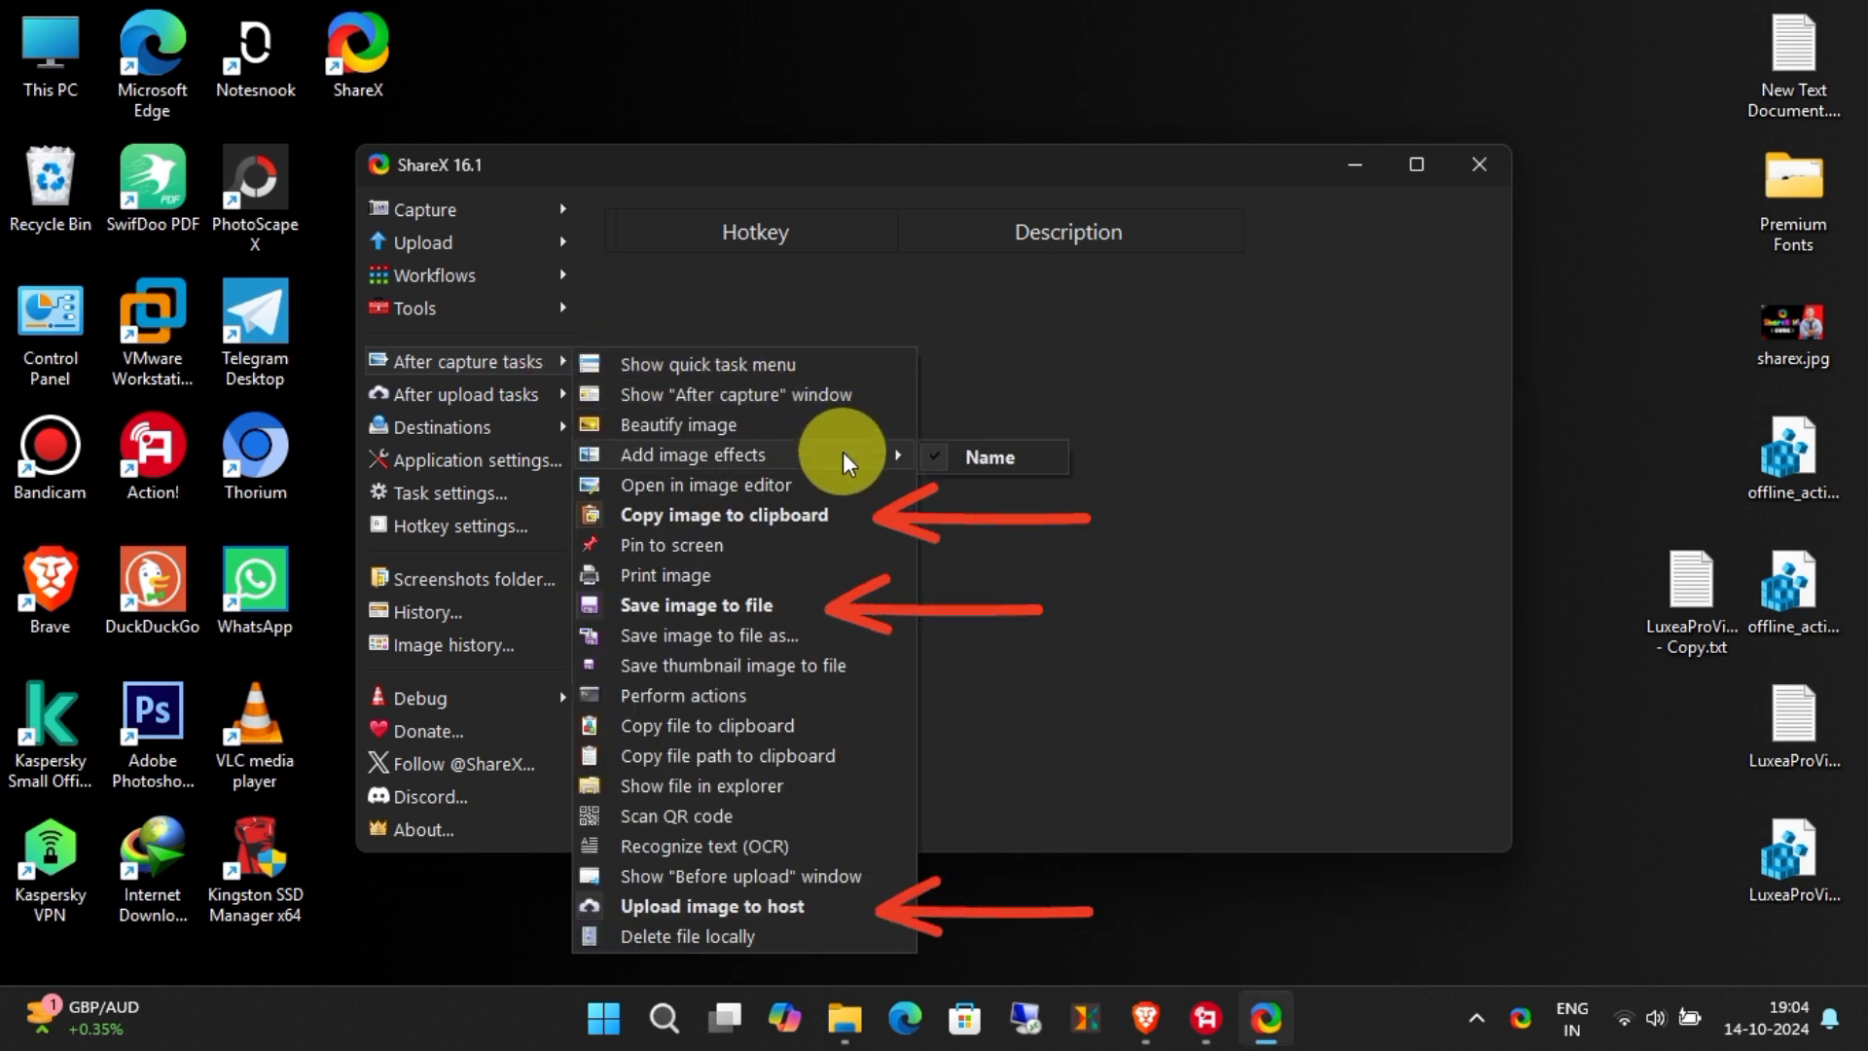
left_click(854, 909)
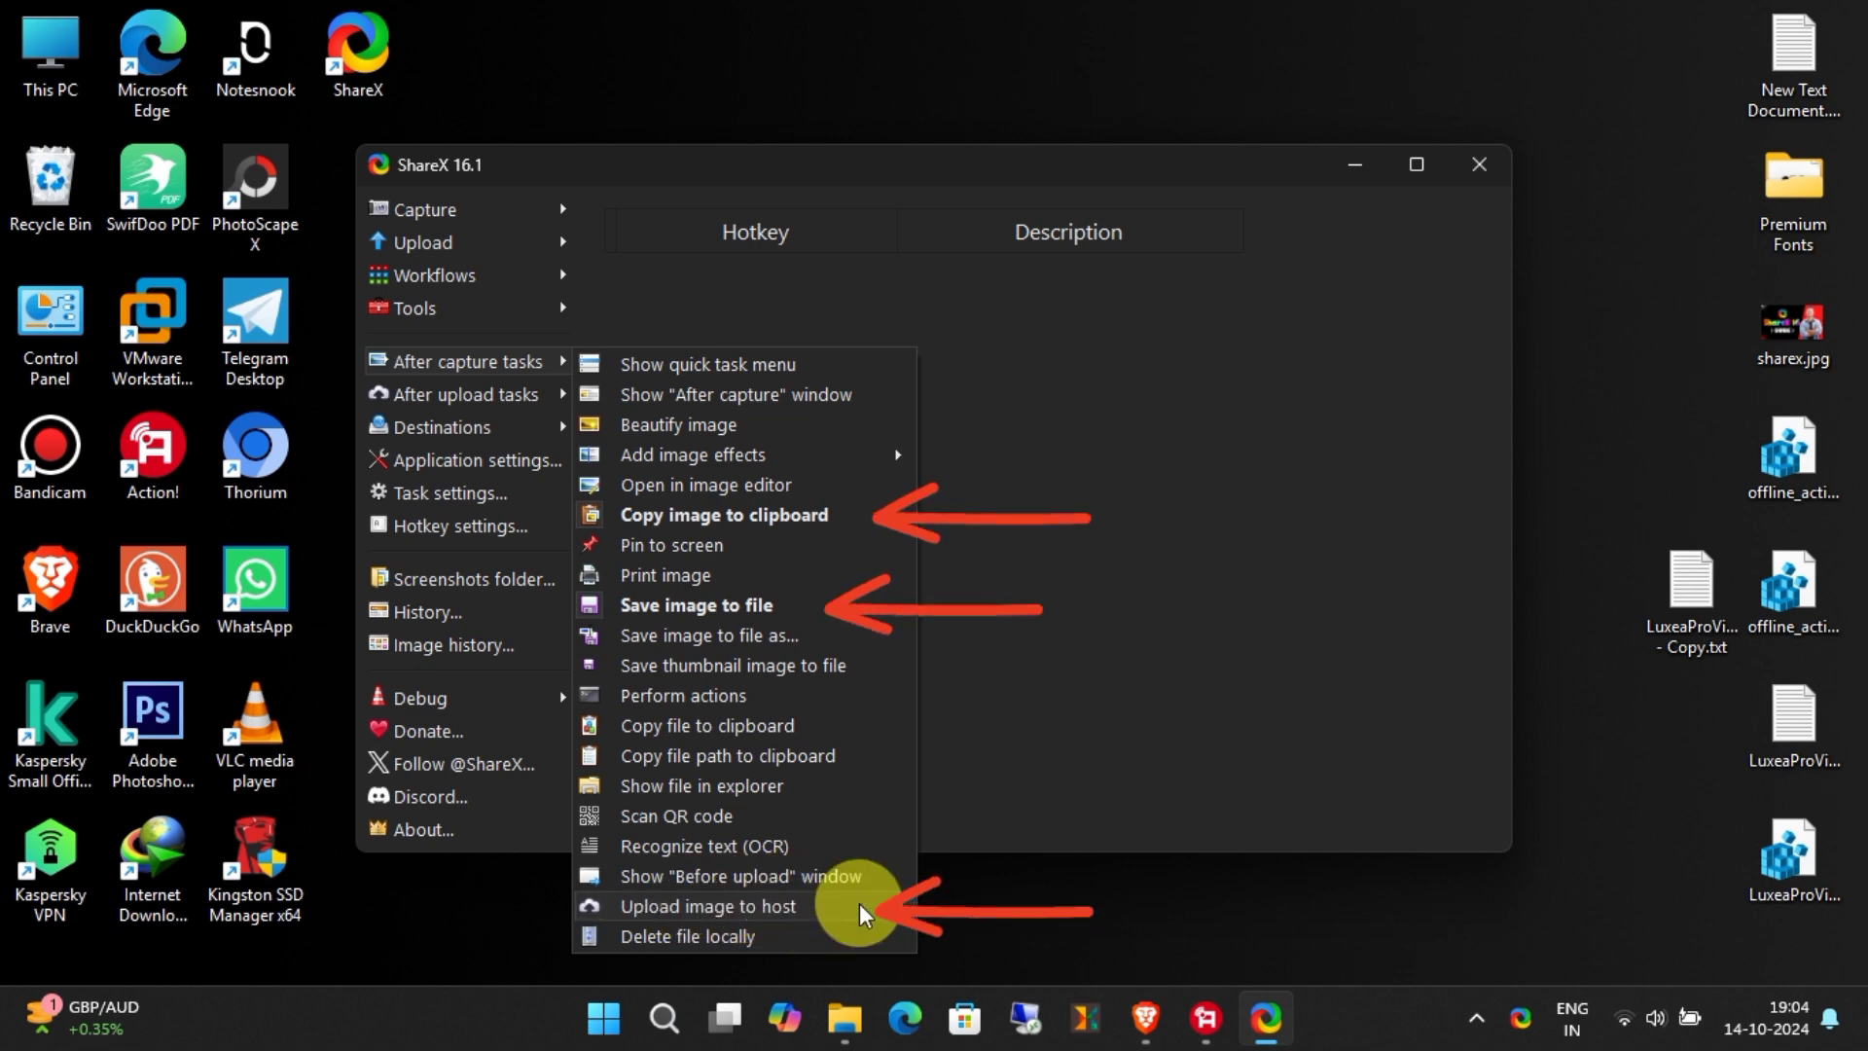
left_click(831, 618)
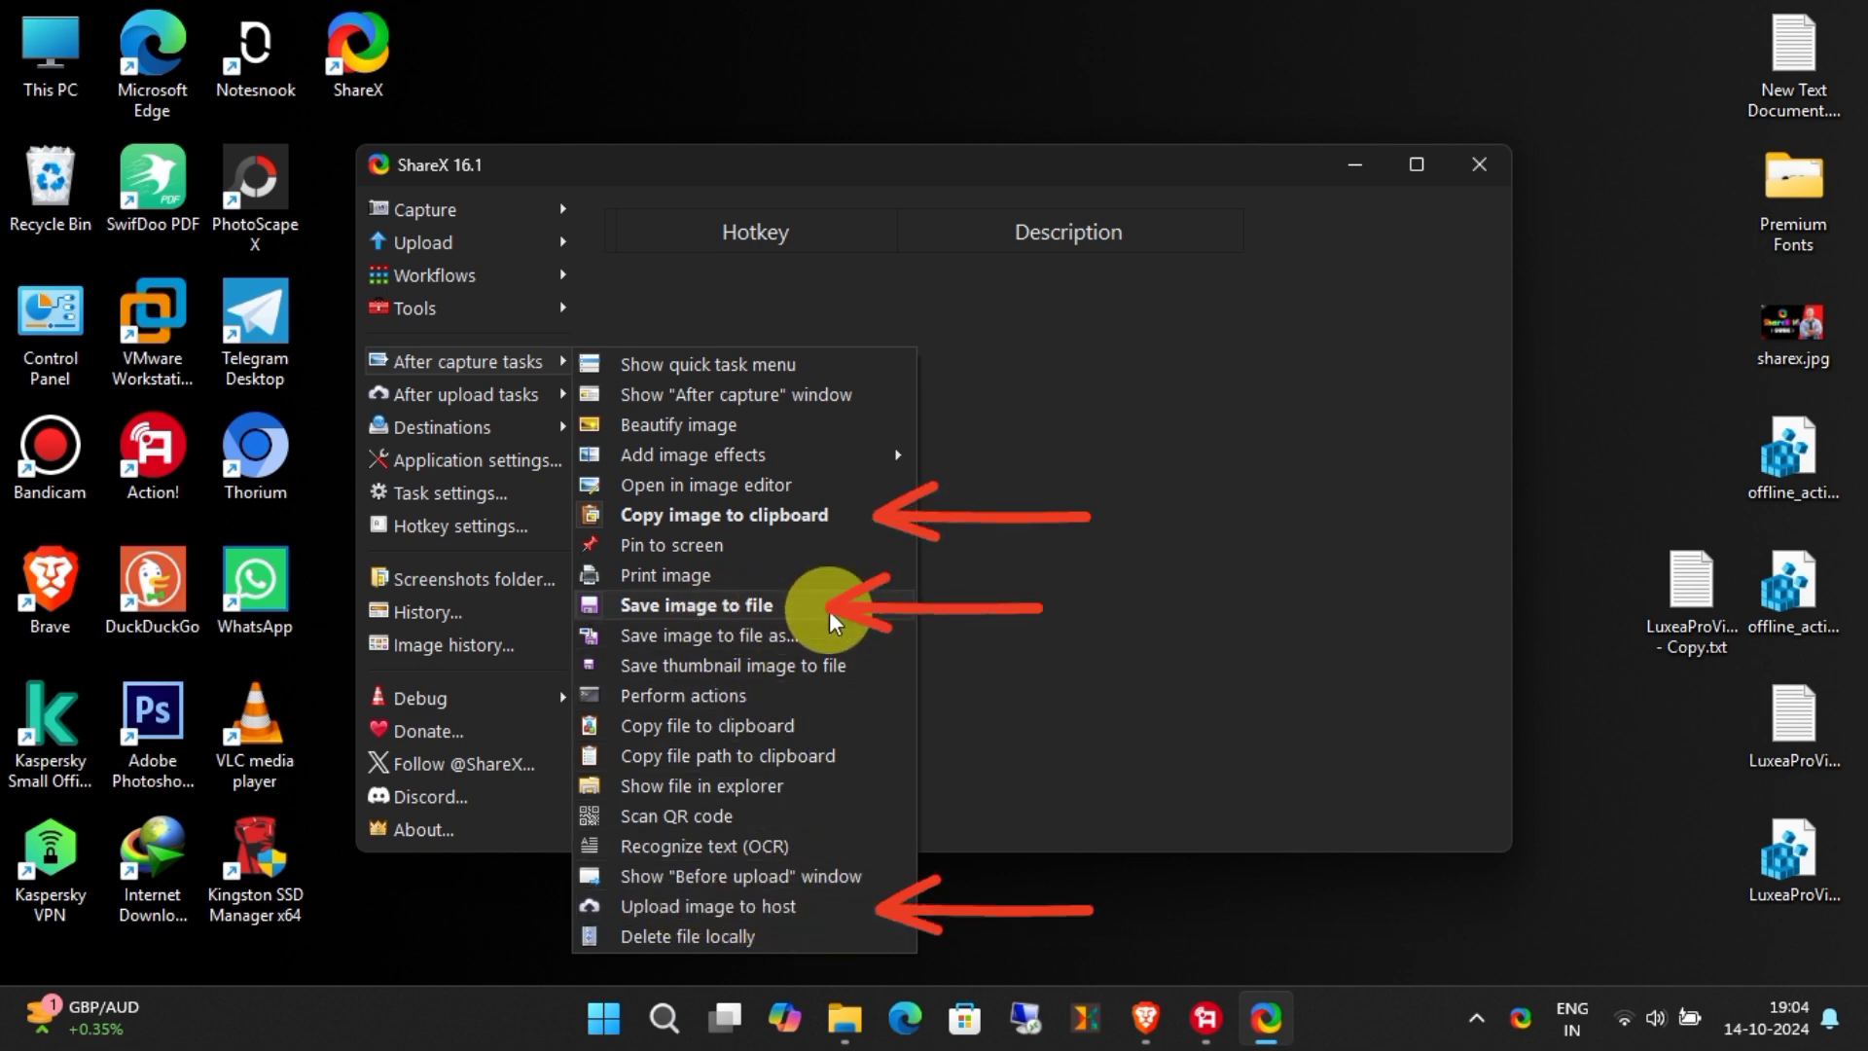
left_click(823, 526)
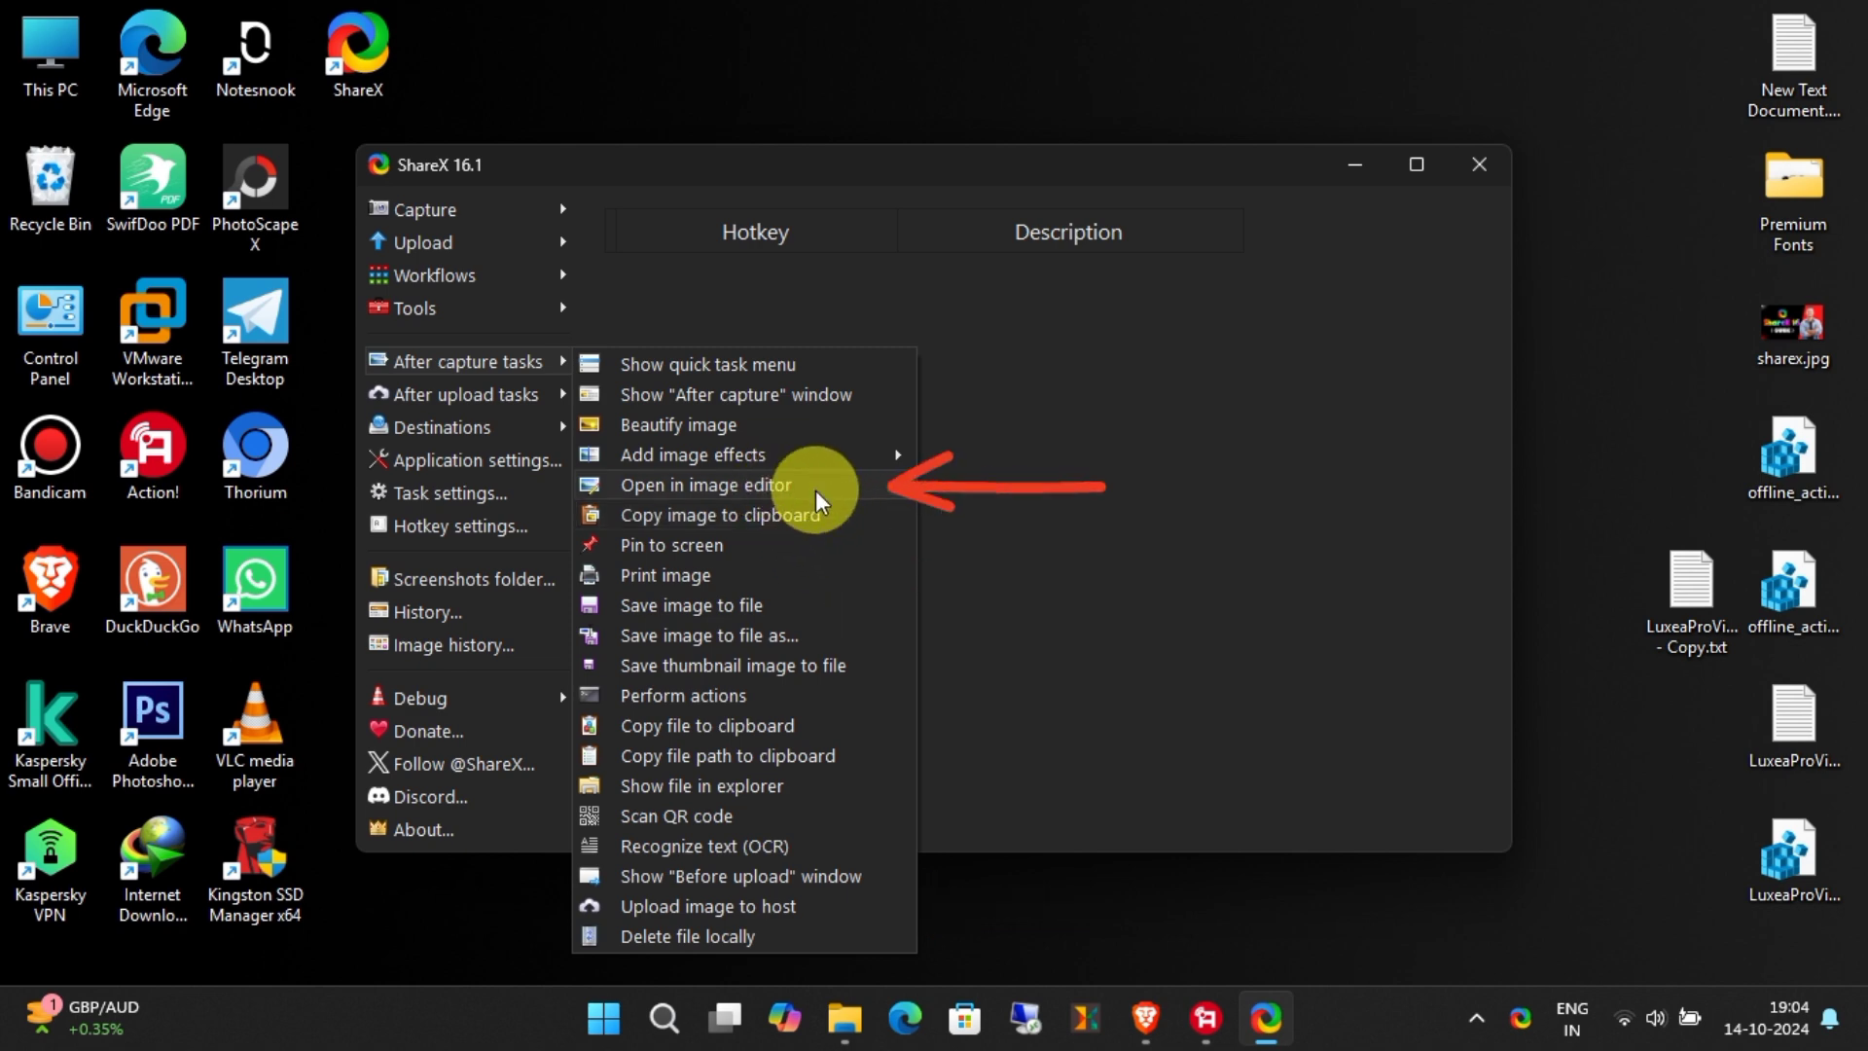
left_click(818, 494)
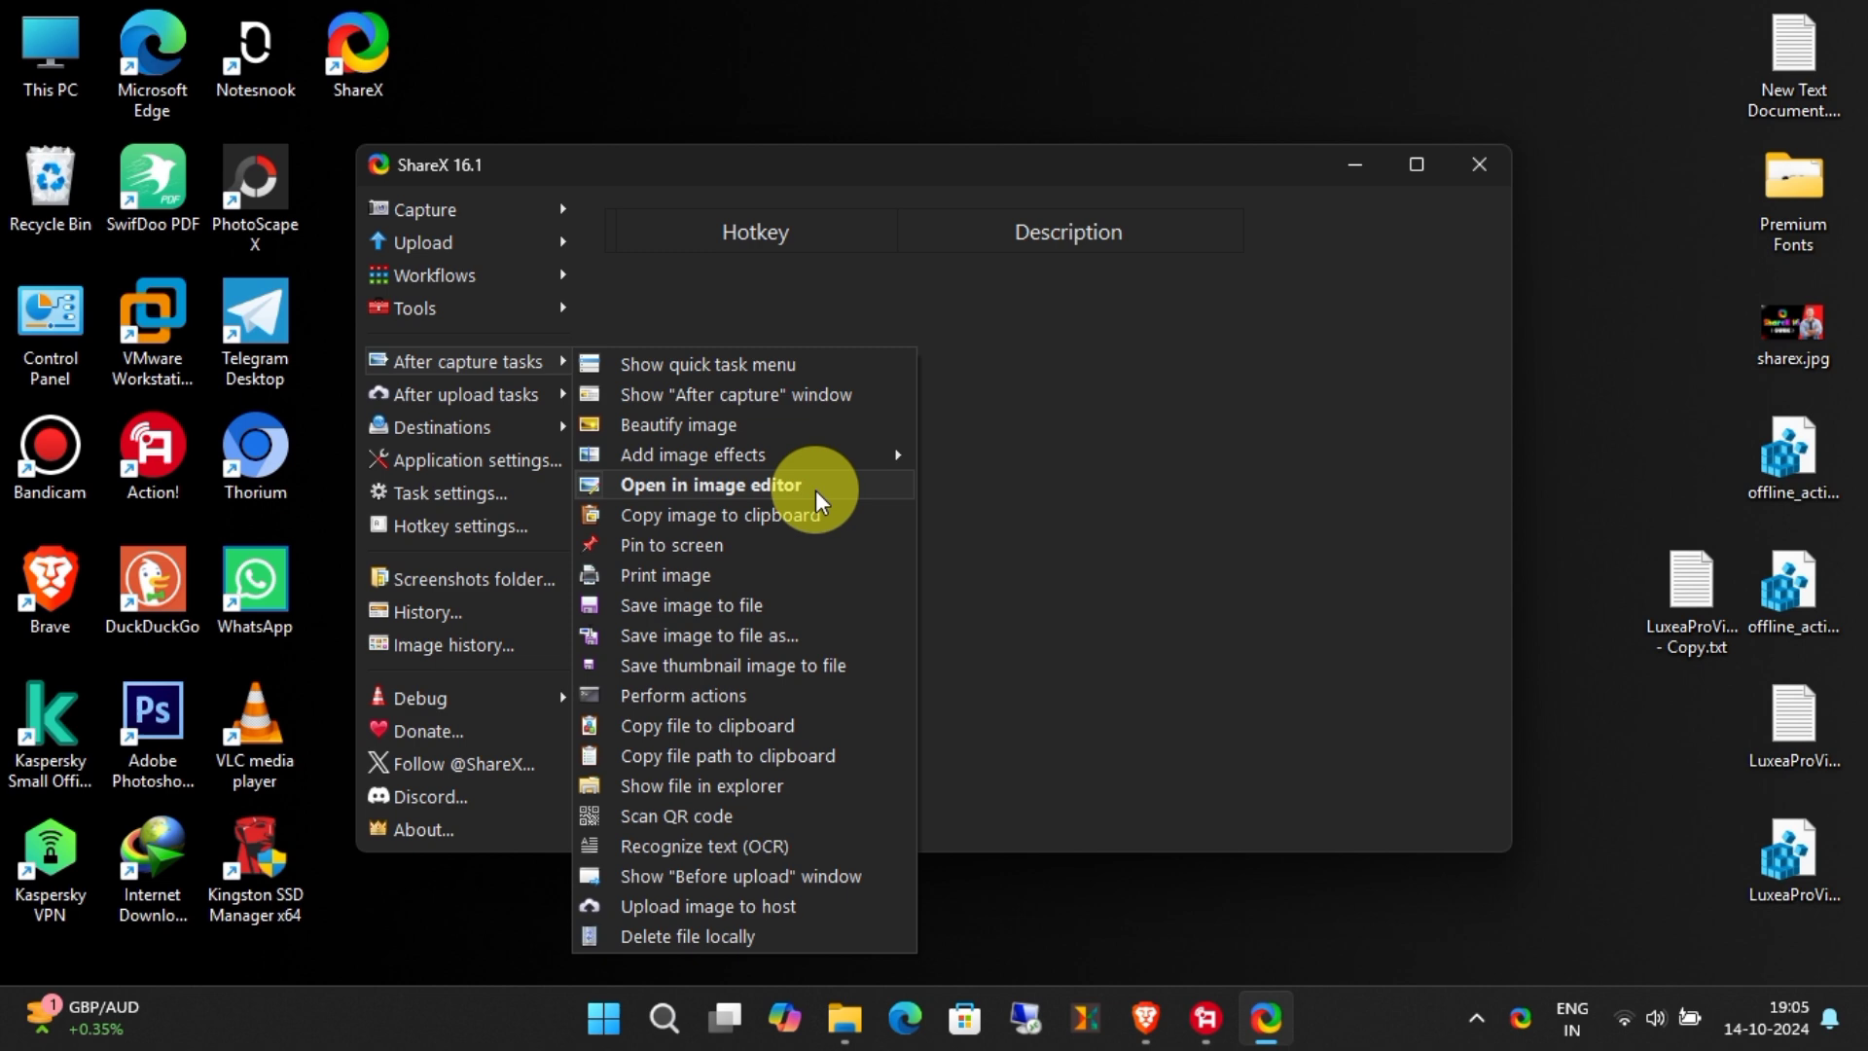
Step: Capture the ShareX window as a region screenshot and maximize the image editor
left_click(1078, 531)
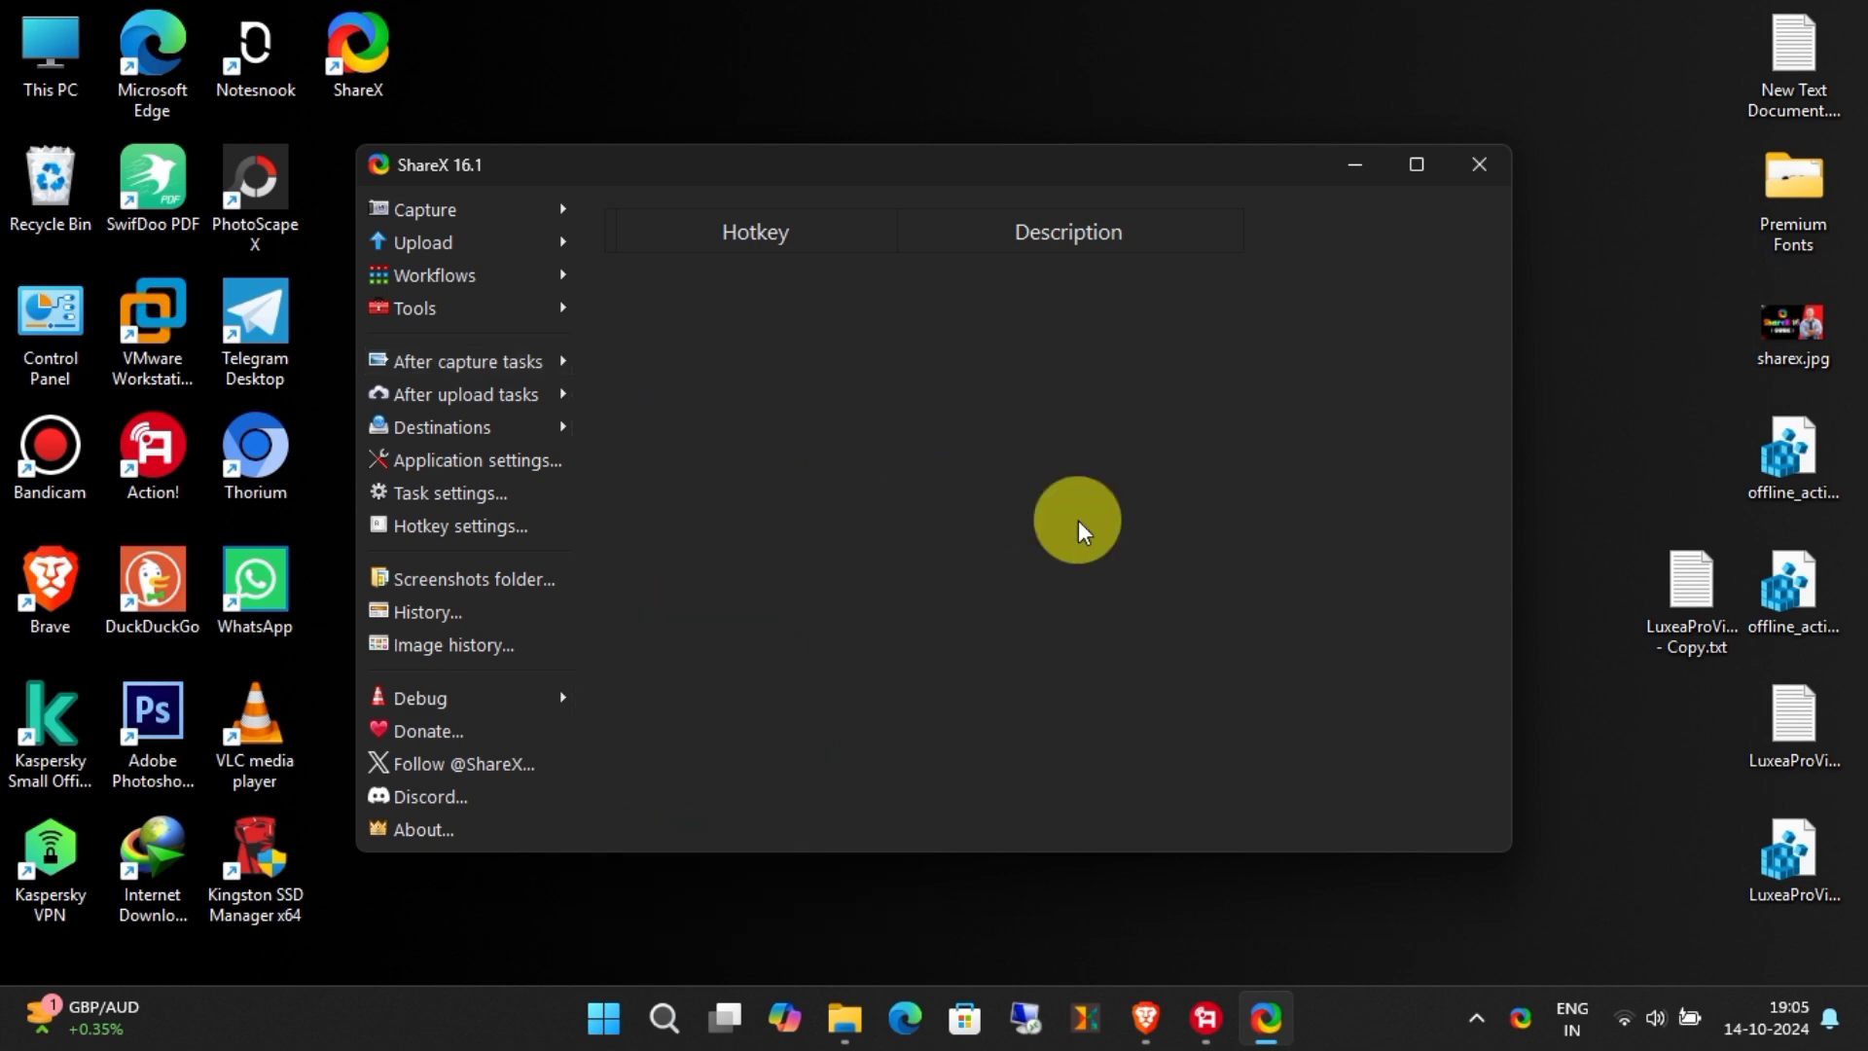
left_click(1523, 1022)
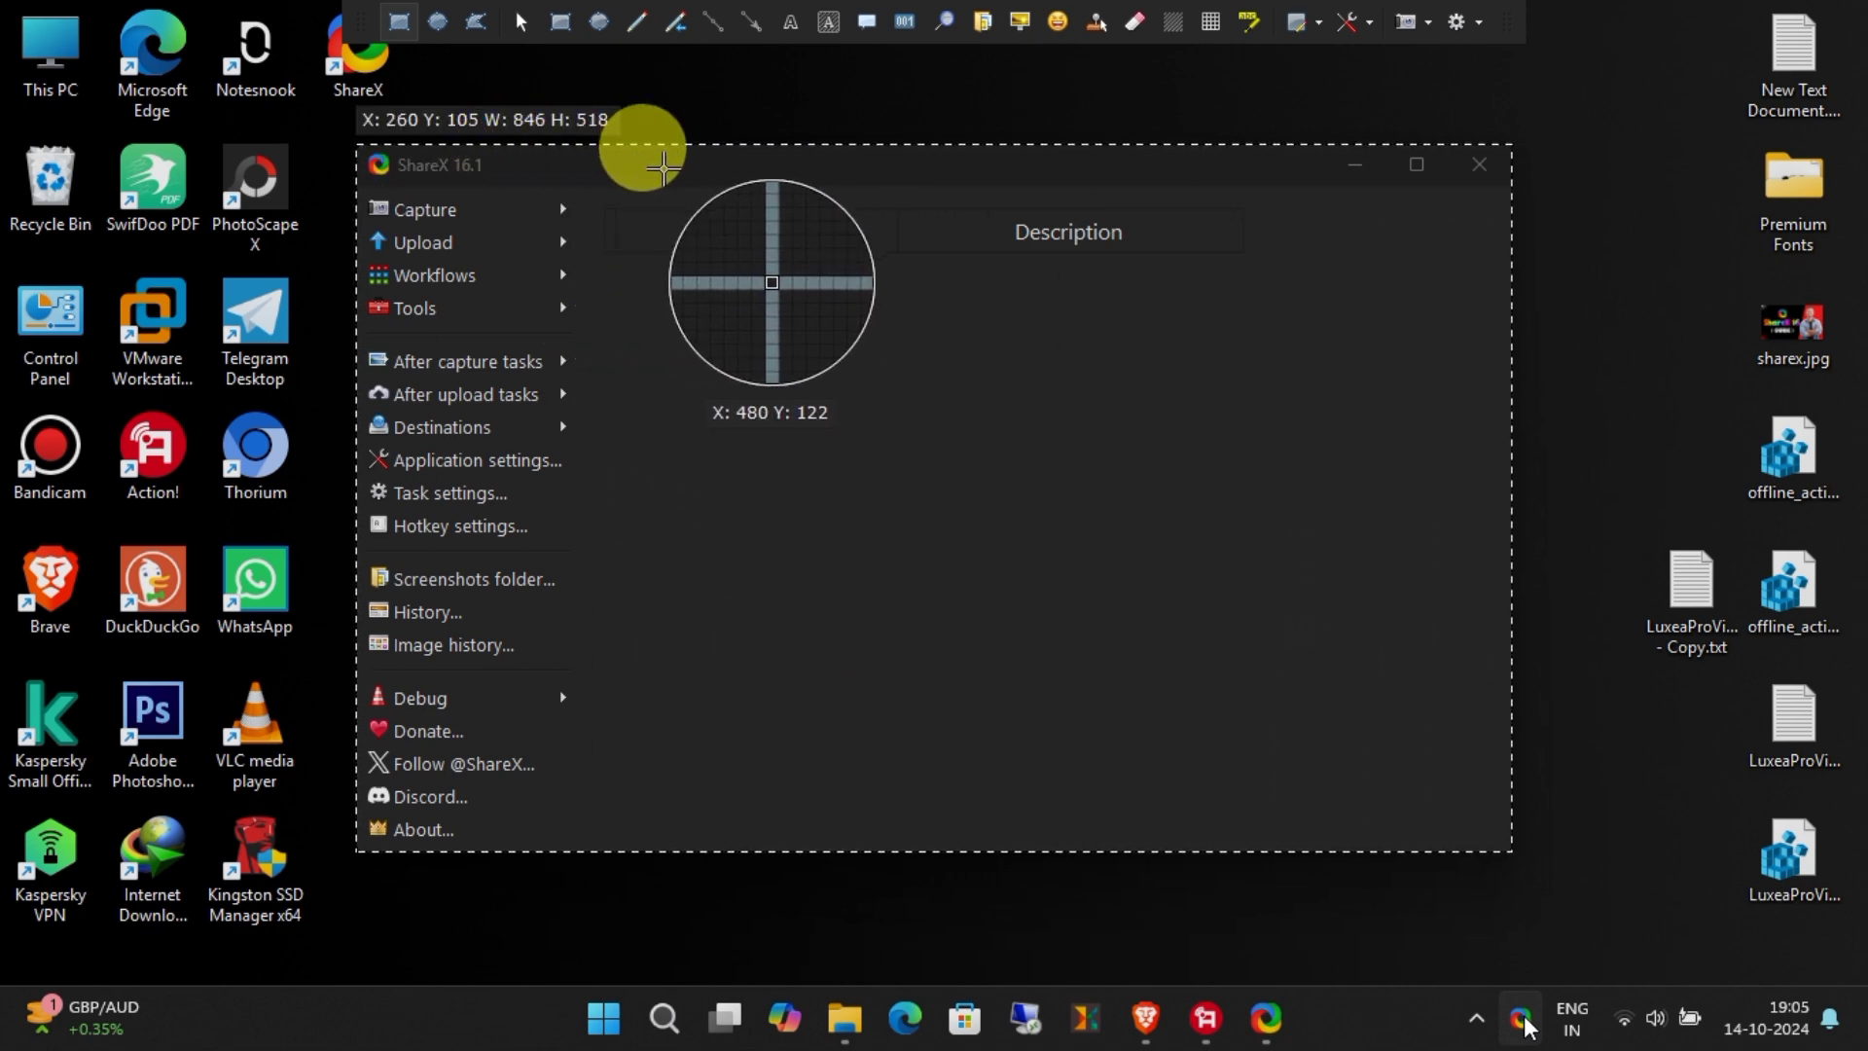
left_click(633, 160)
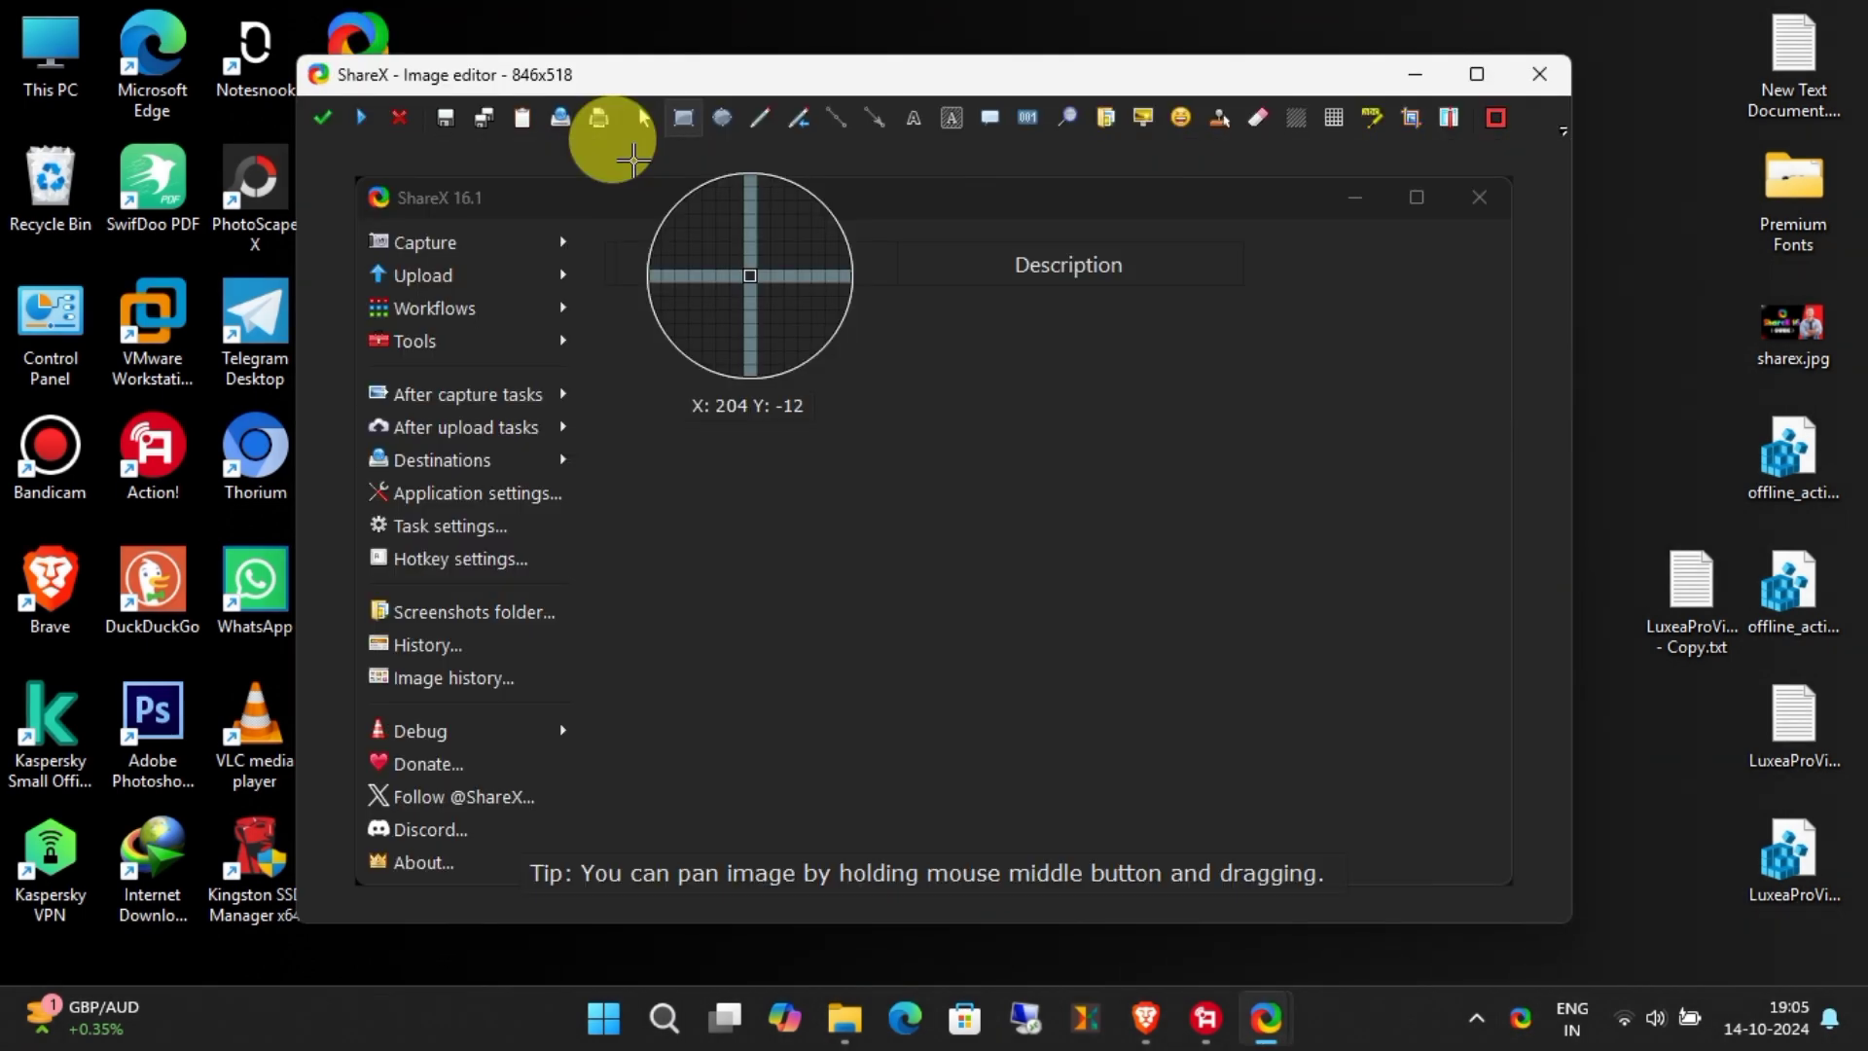
left_click(1476, 74)
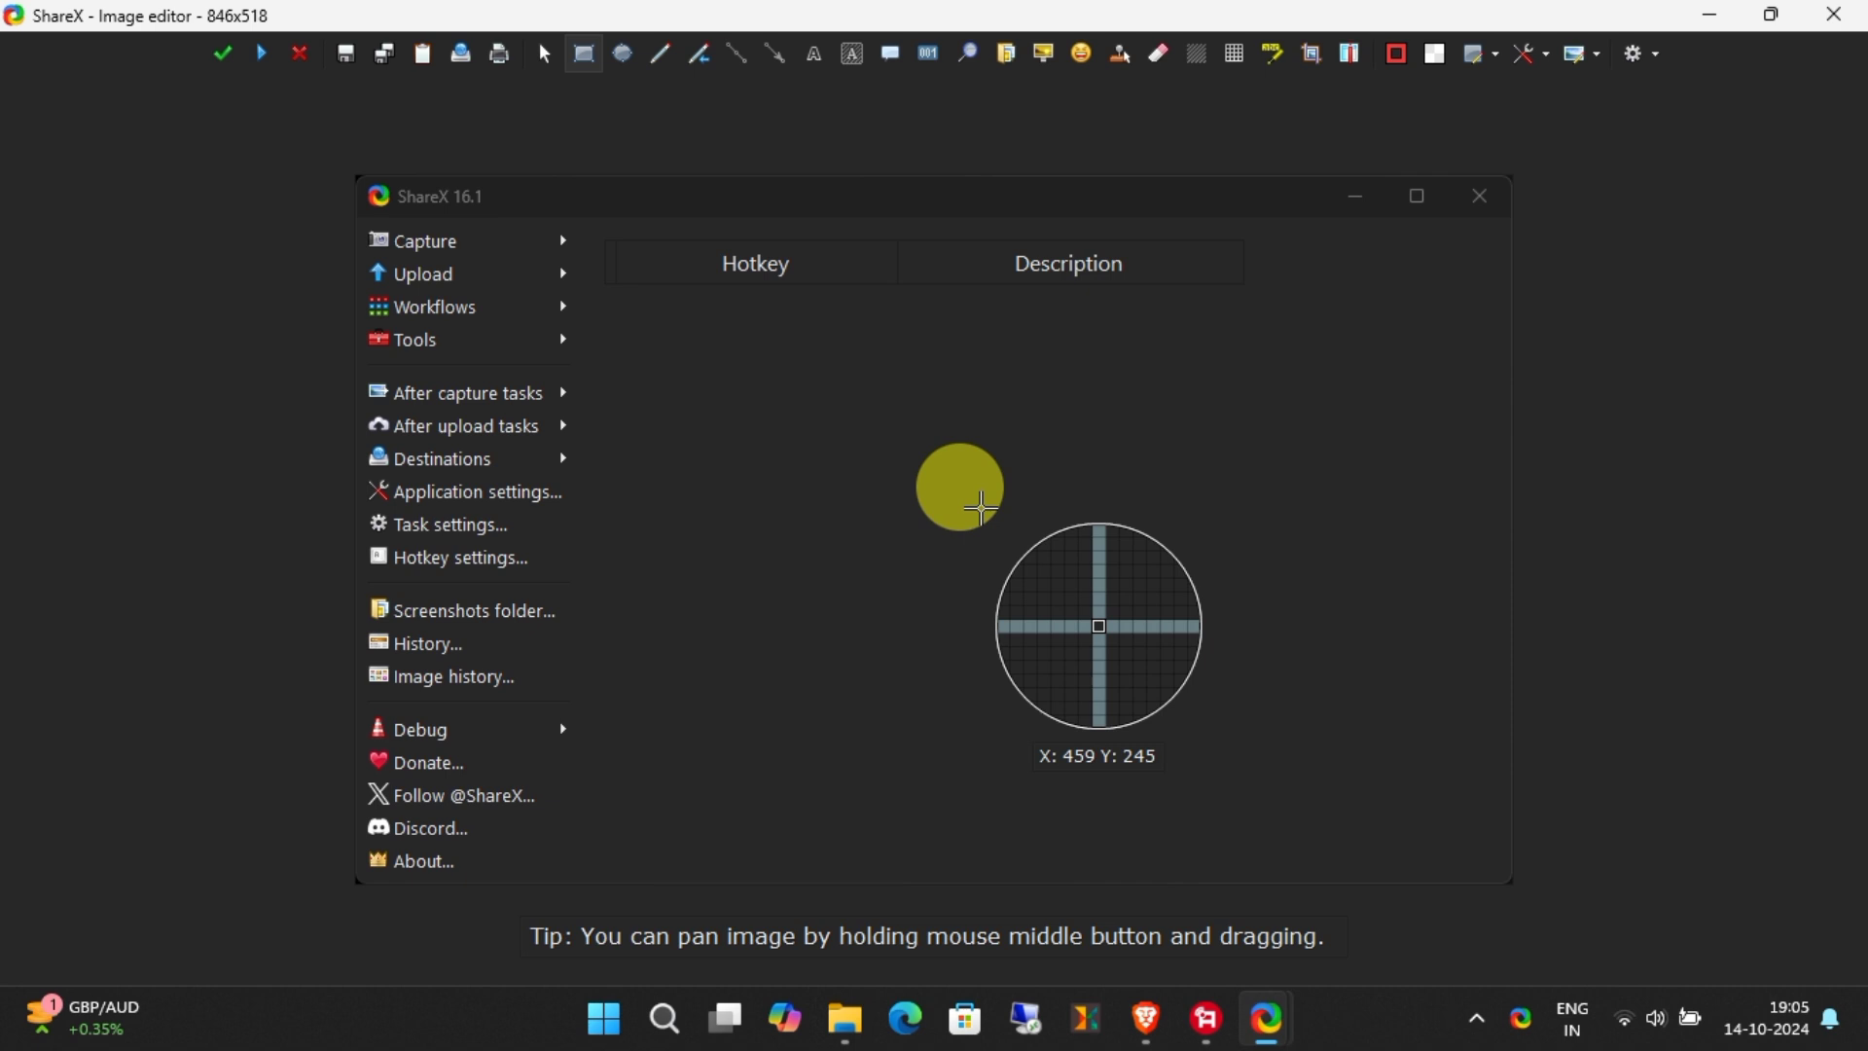
Step: Draw a red rectangle, highlight After capture tasks in yellow, and add a red arrow
left_click_drag(710, 352, 1092, 555)
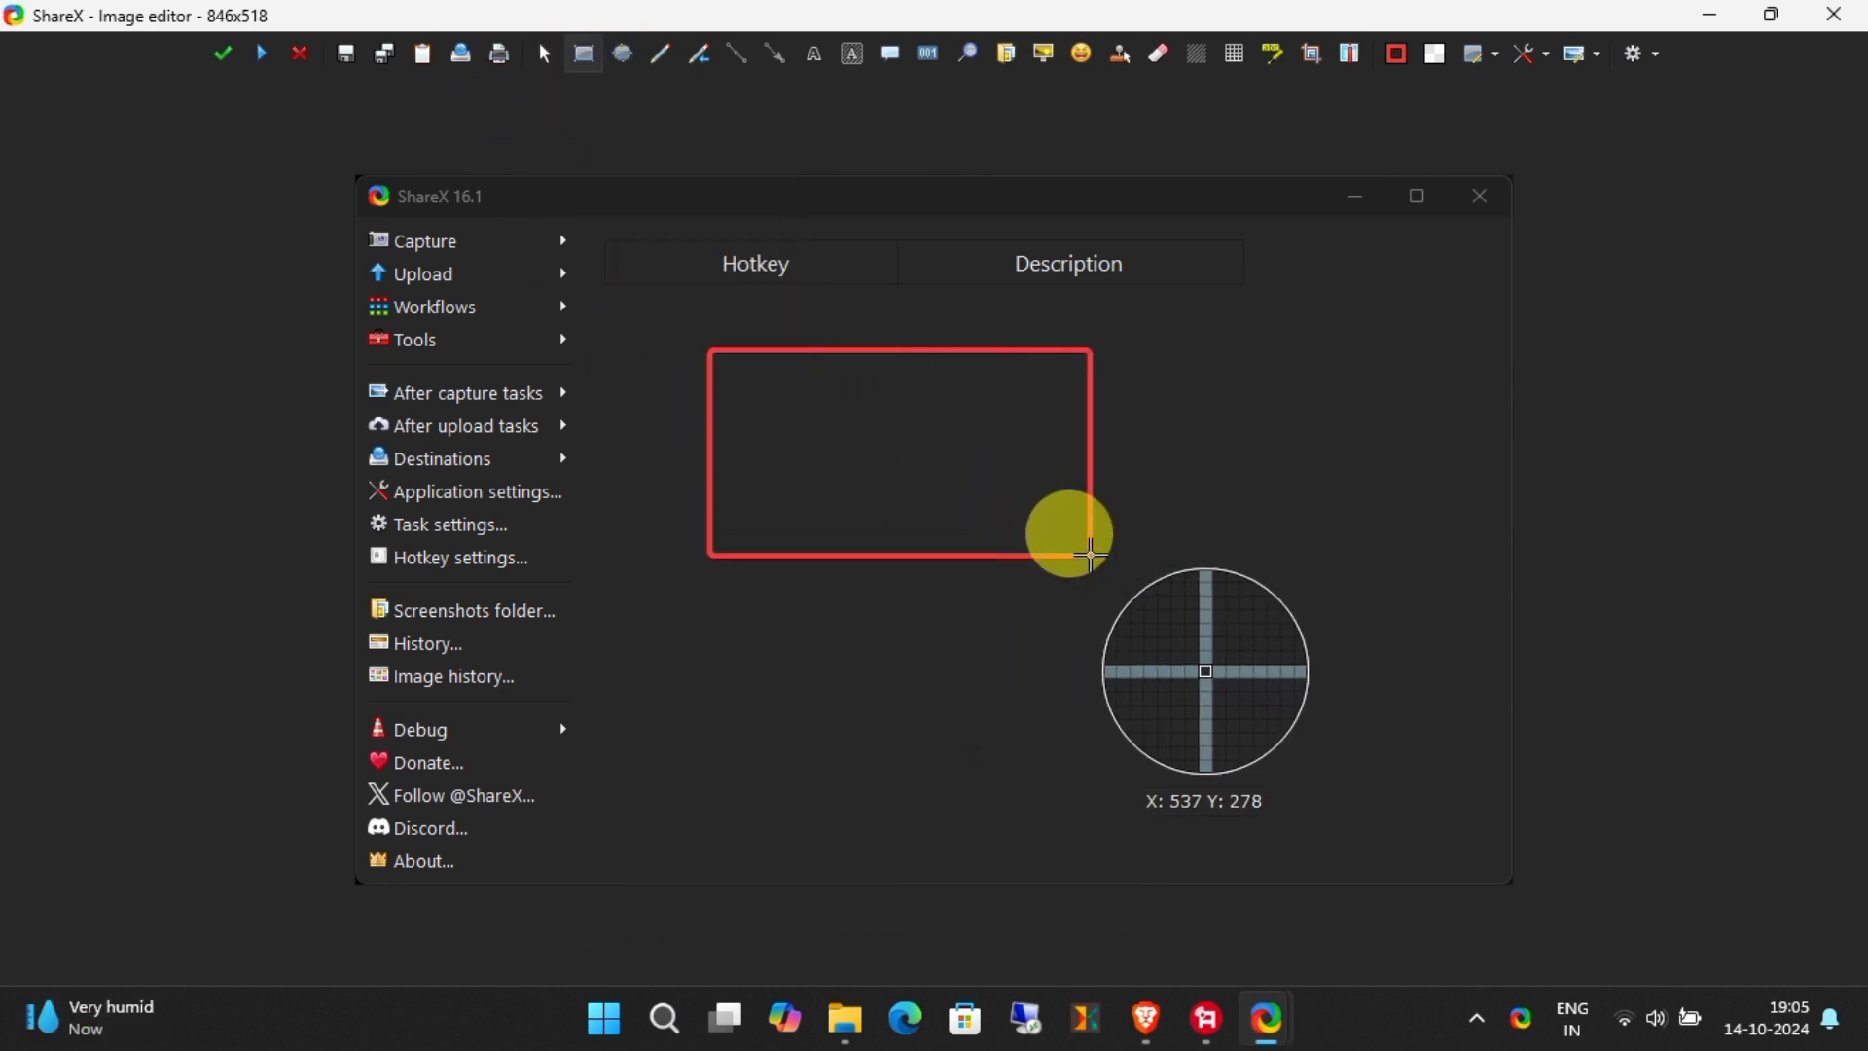
left_click(1273, 53)
left_click_drag(366, 379, 557, 407)
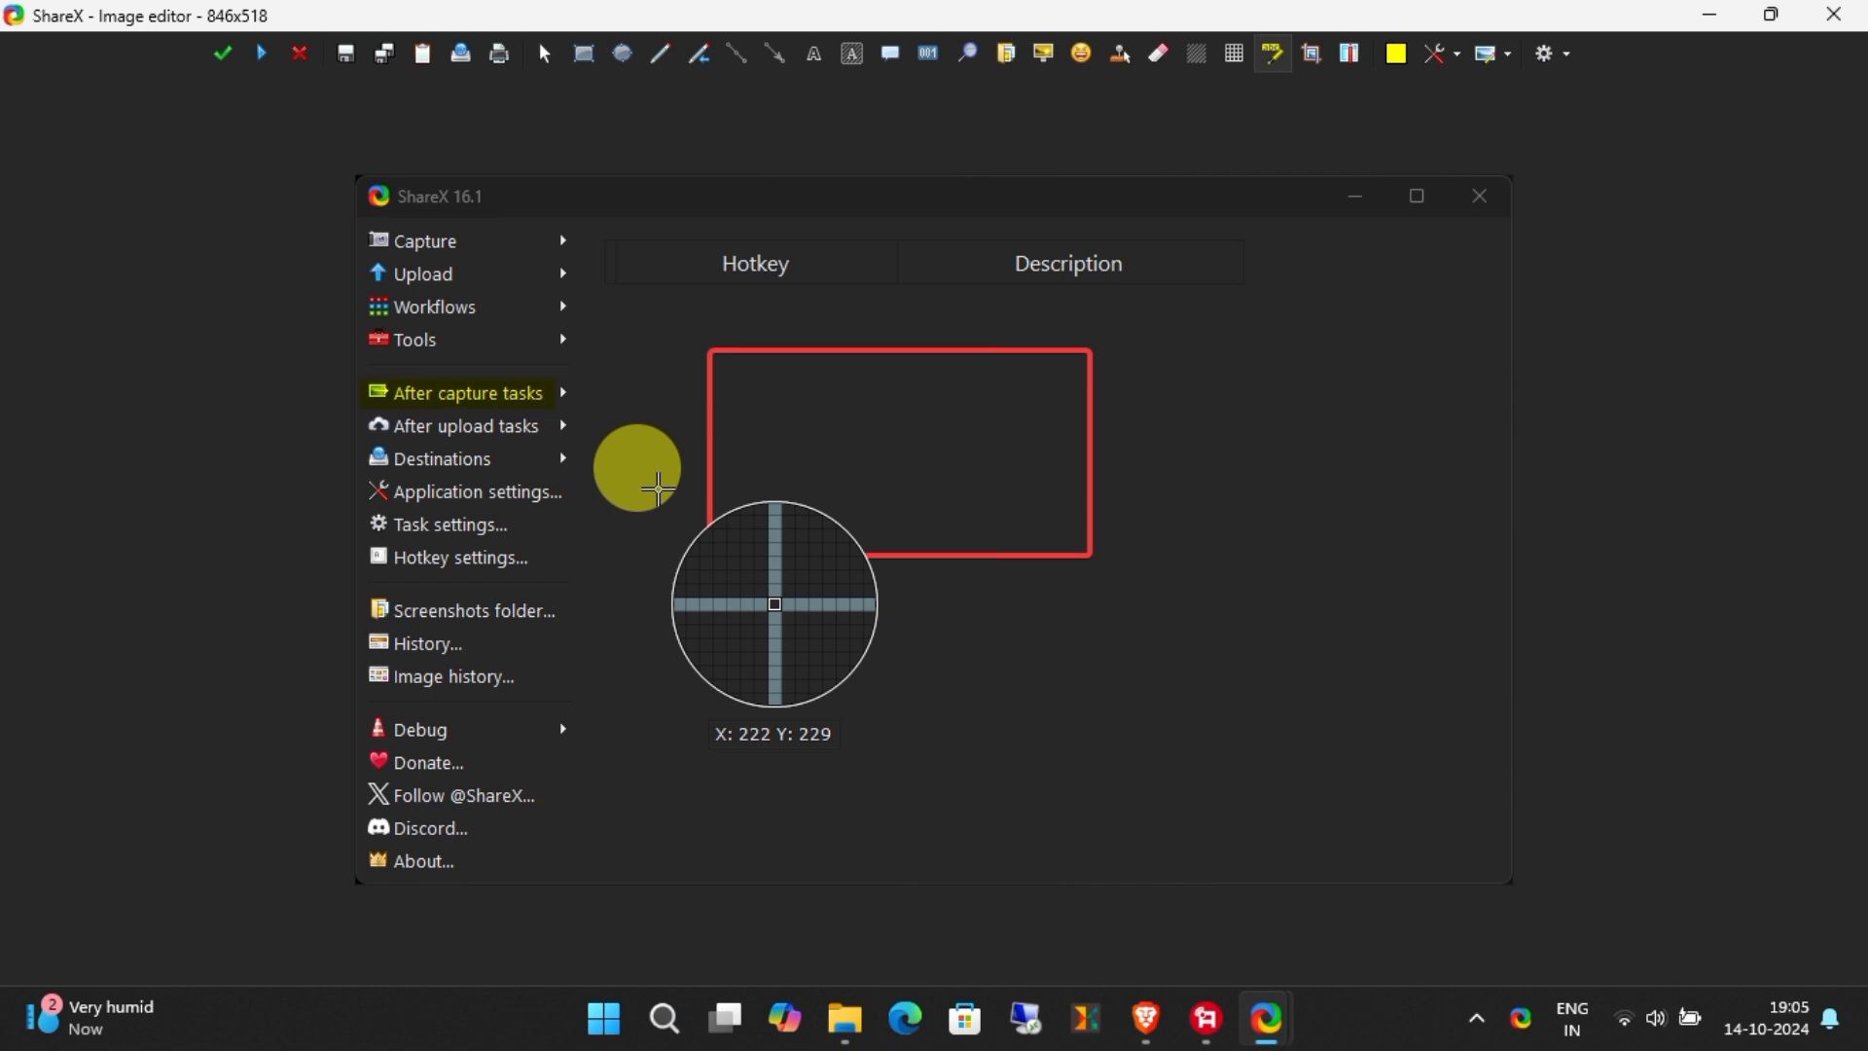
left_click(775, 54)
left_click_drag(1186, 465, 1375, 320)
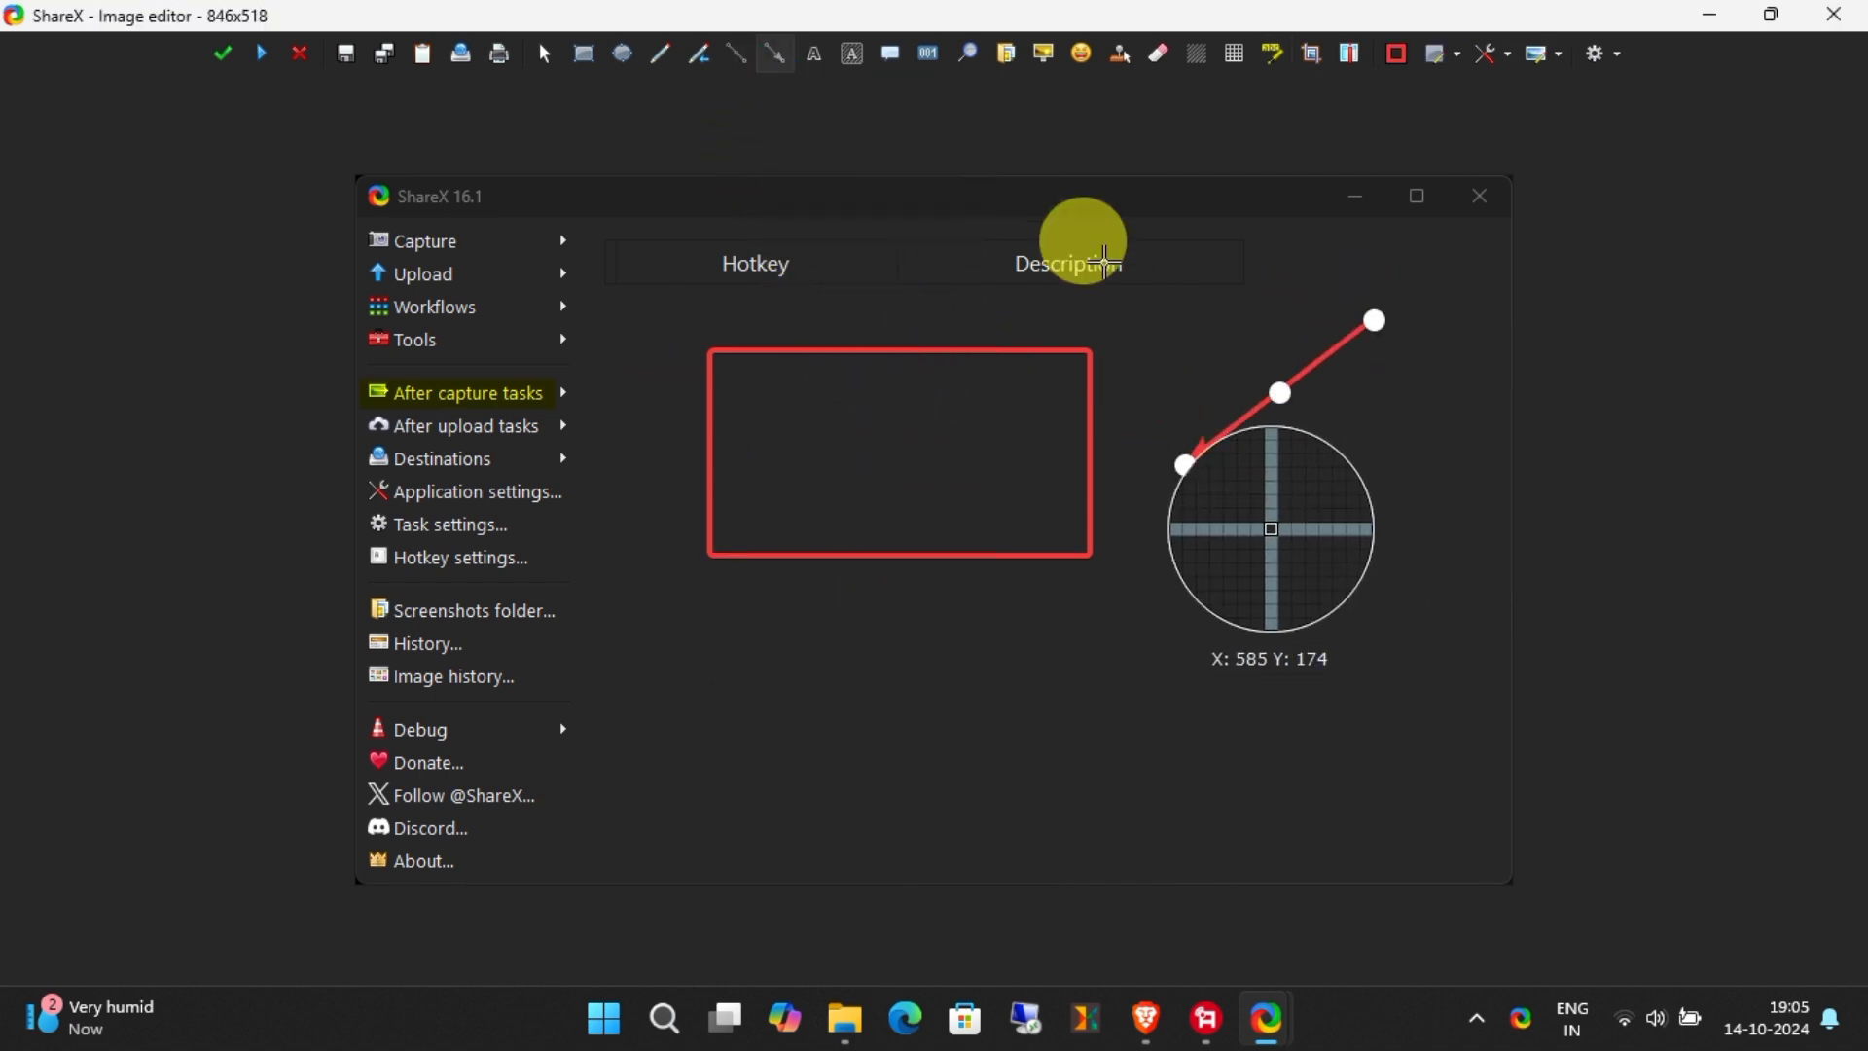
Step: Place numbered step markers 1, 2 and 3 on the screenshot
left_click(928, 53)
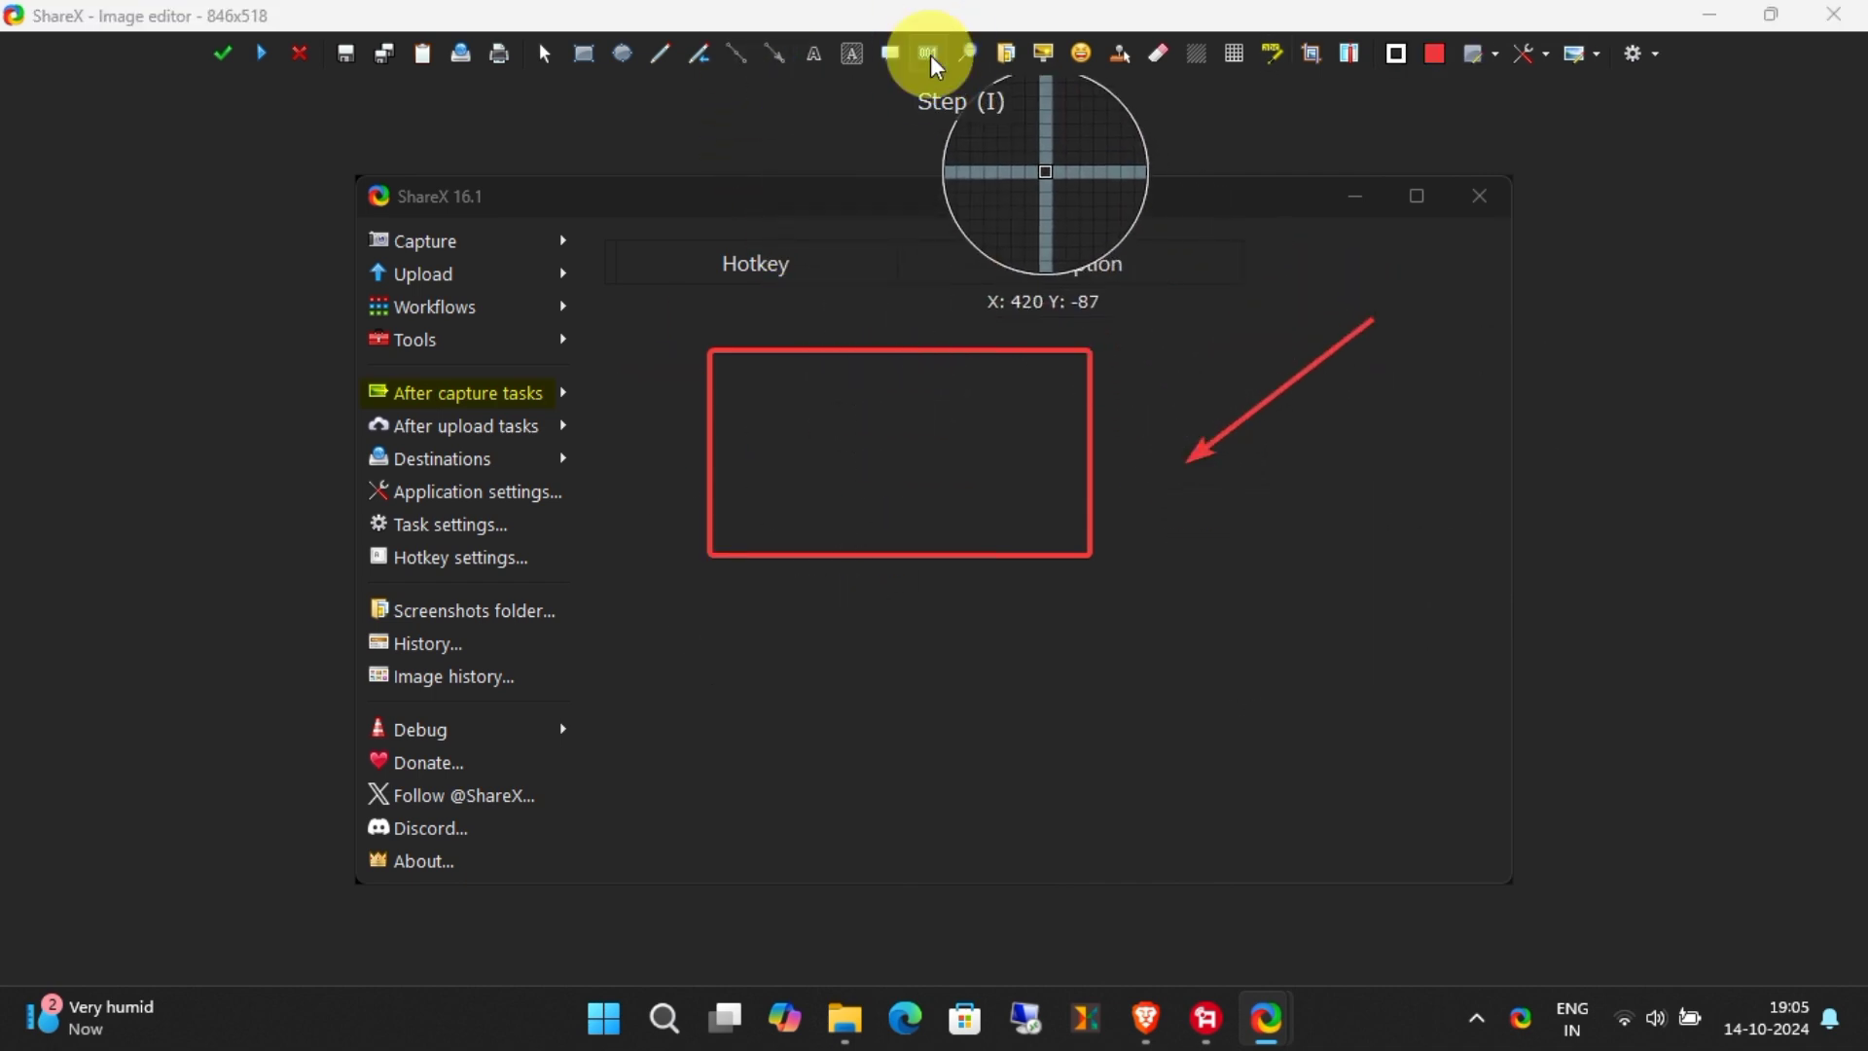
left_click(1148, 481)
left_click(1350, 575)
left_click(1090, 729)
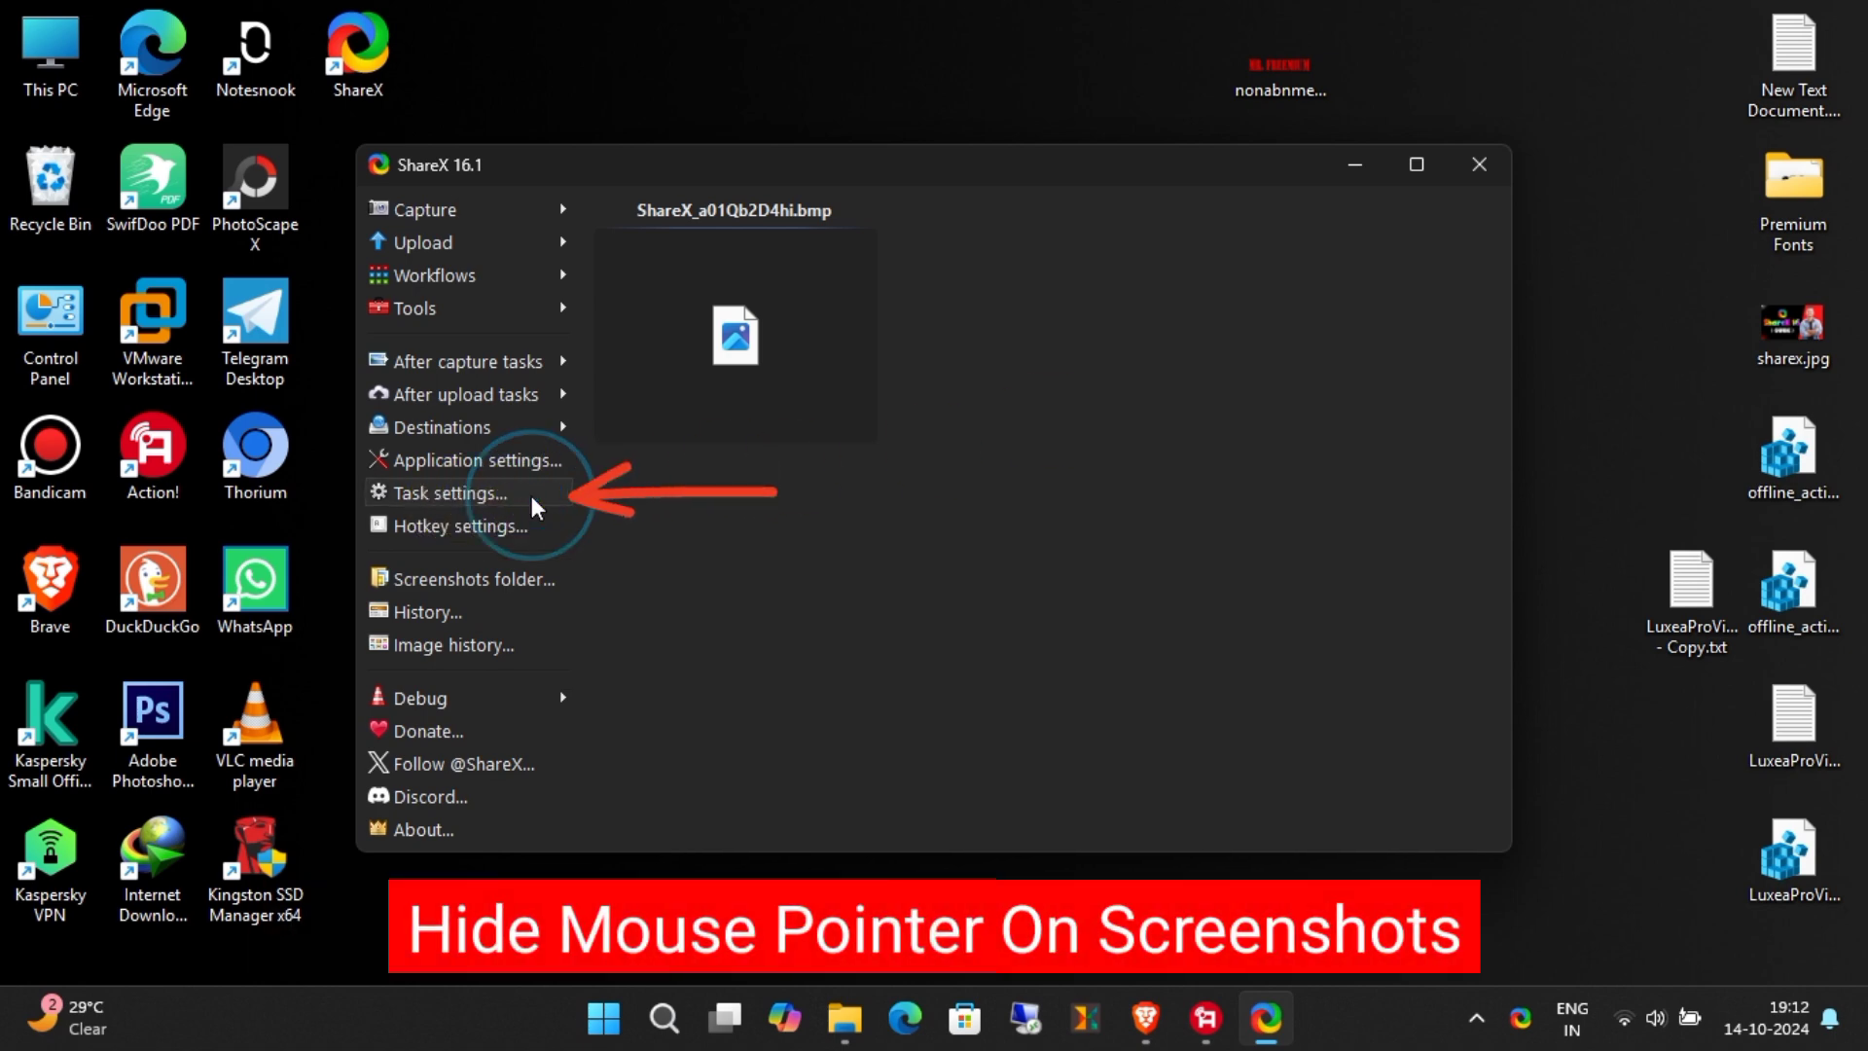
Step: Untick 'Show cursor in screenshots' in the Capture section of Task settings
left_click(475, 494)
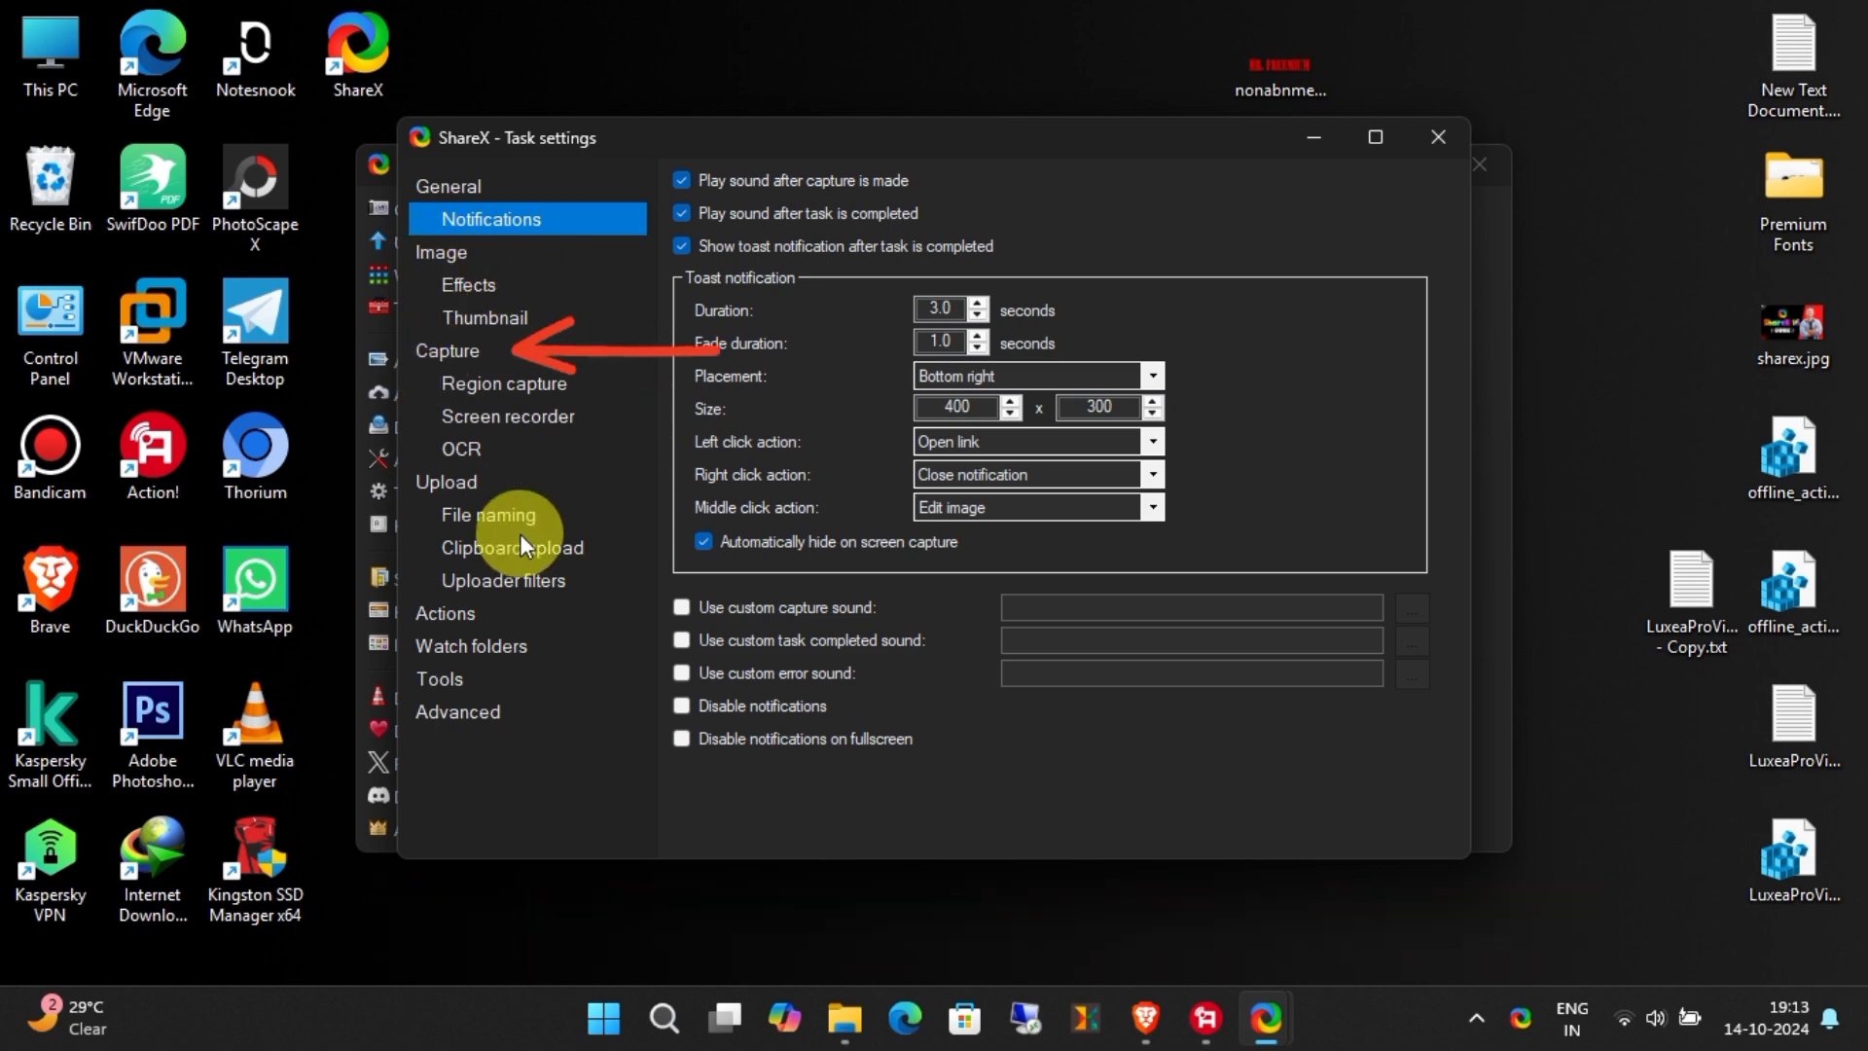
left_click(444, 350)
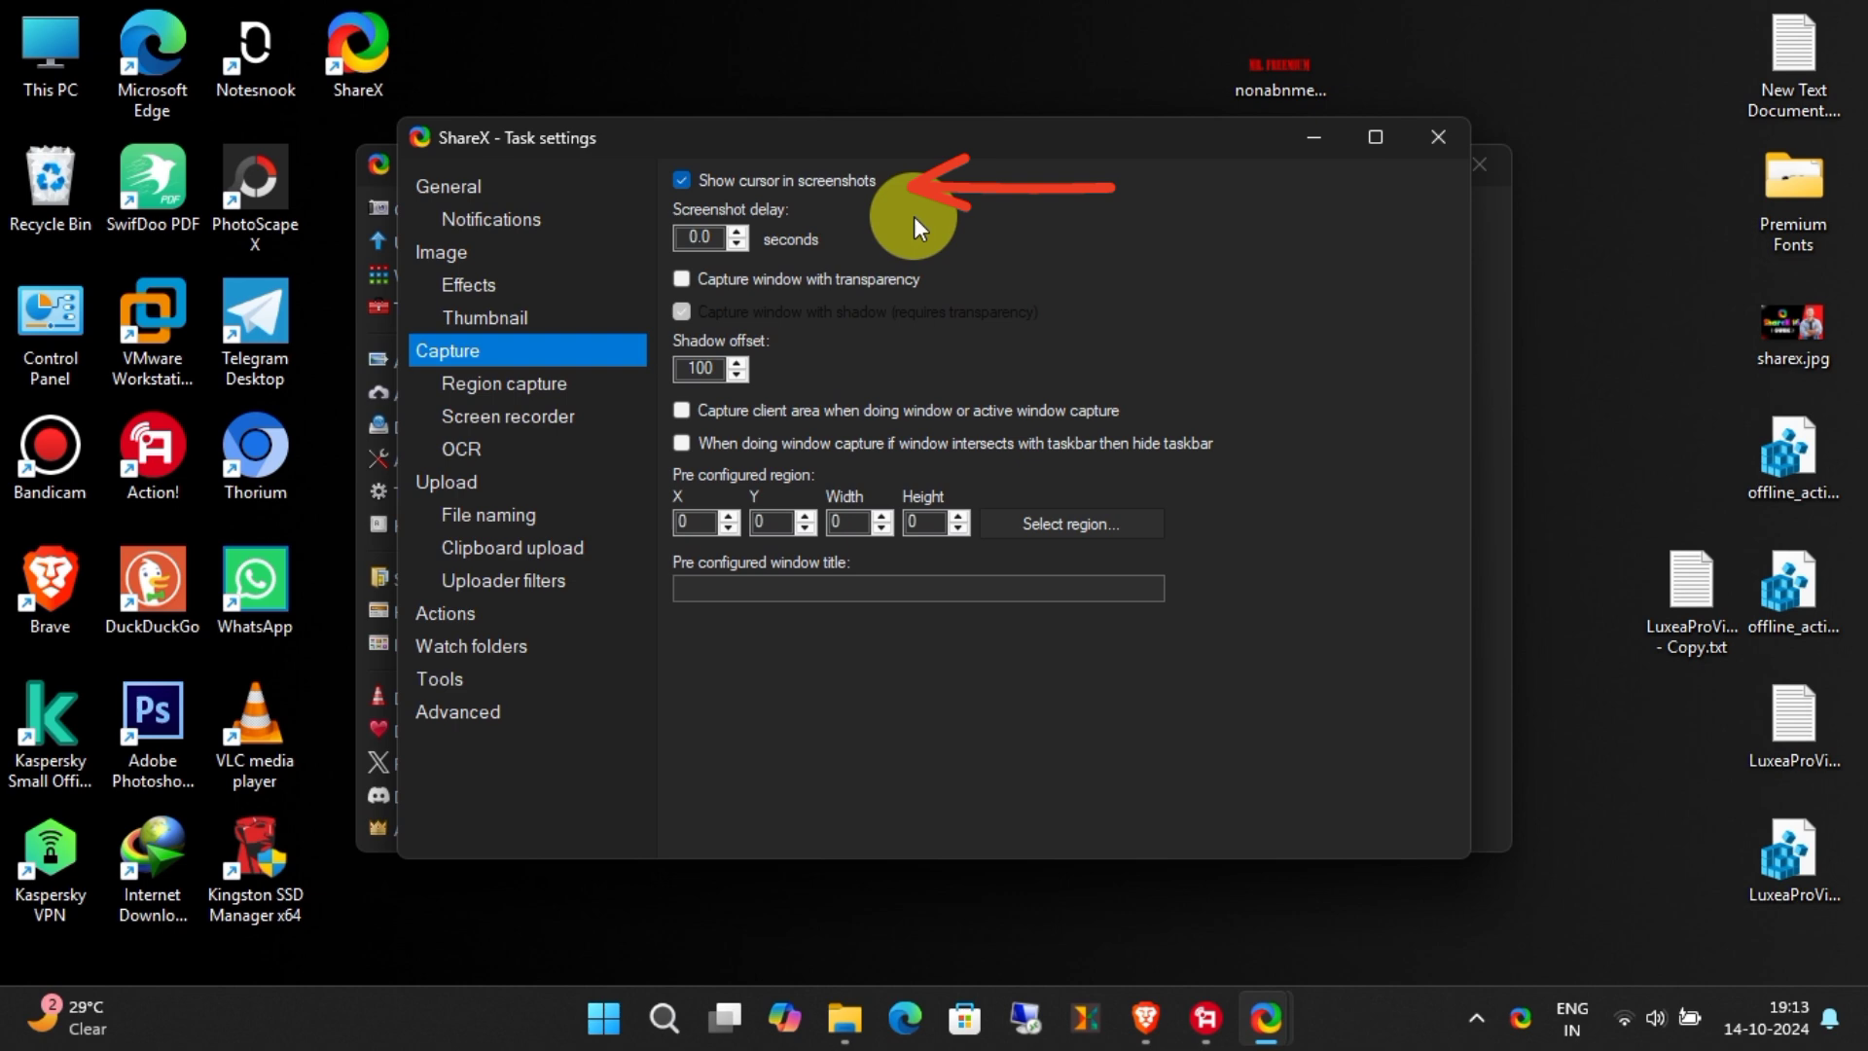
left_click(682, 181)
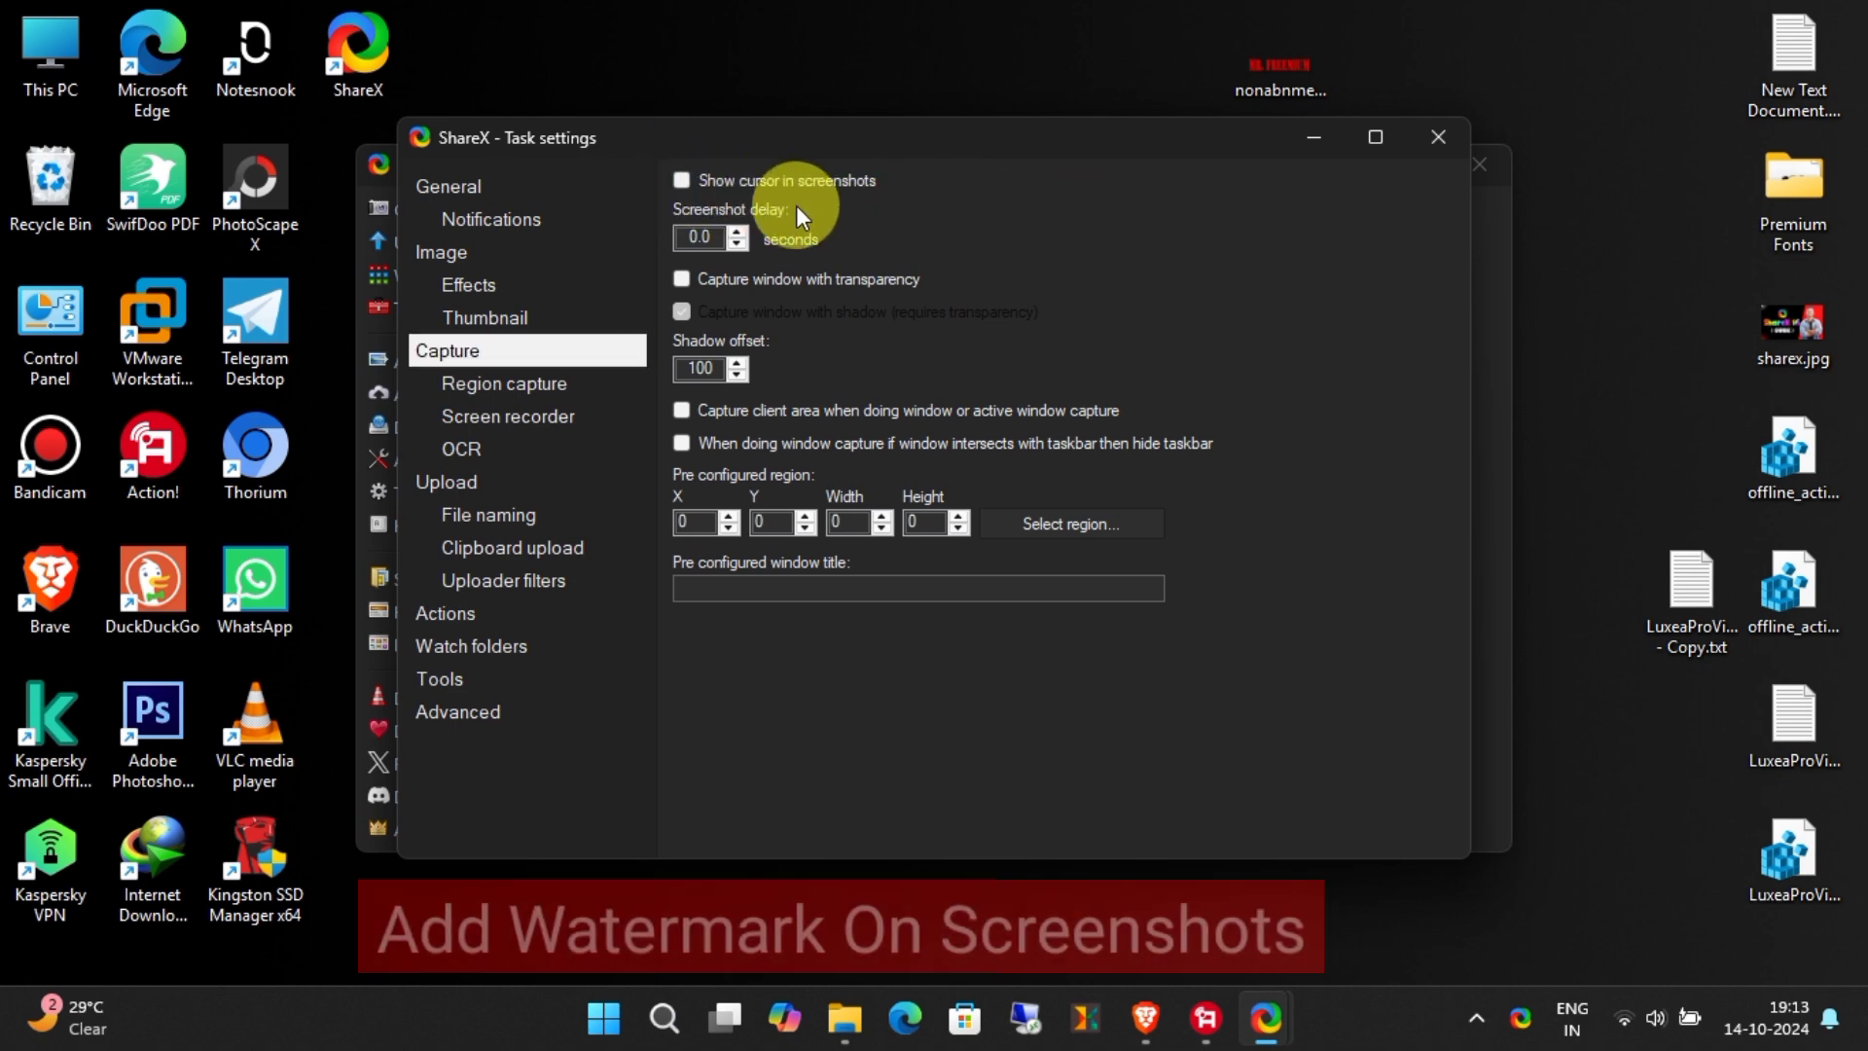
left_click(444, 253)
Step: Open the image effects configuration from the Image > Effects settings
left_click(751, 206)
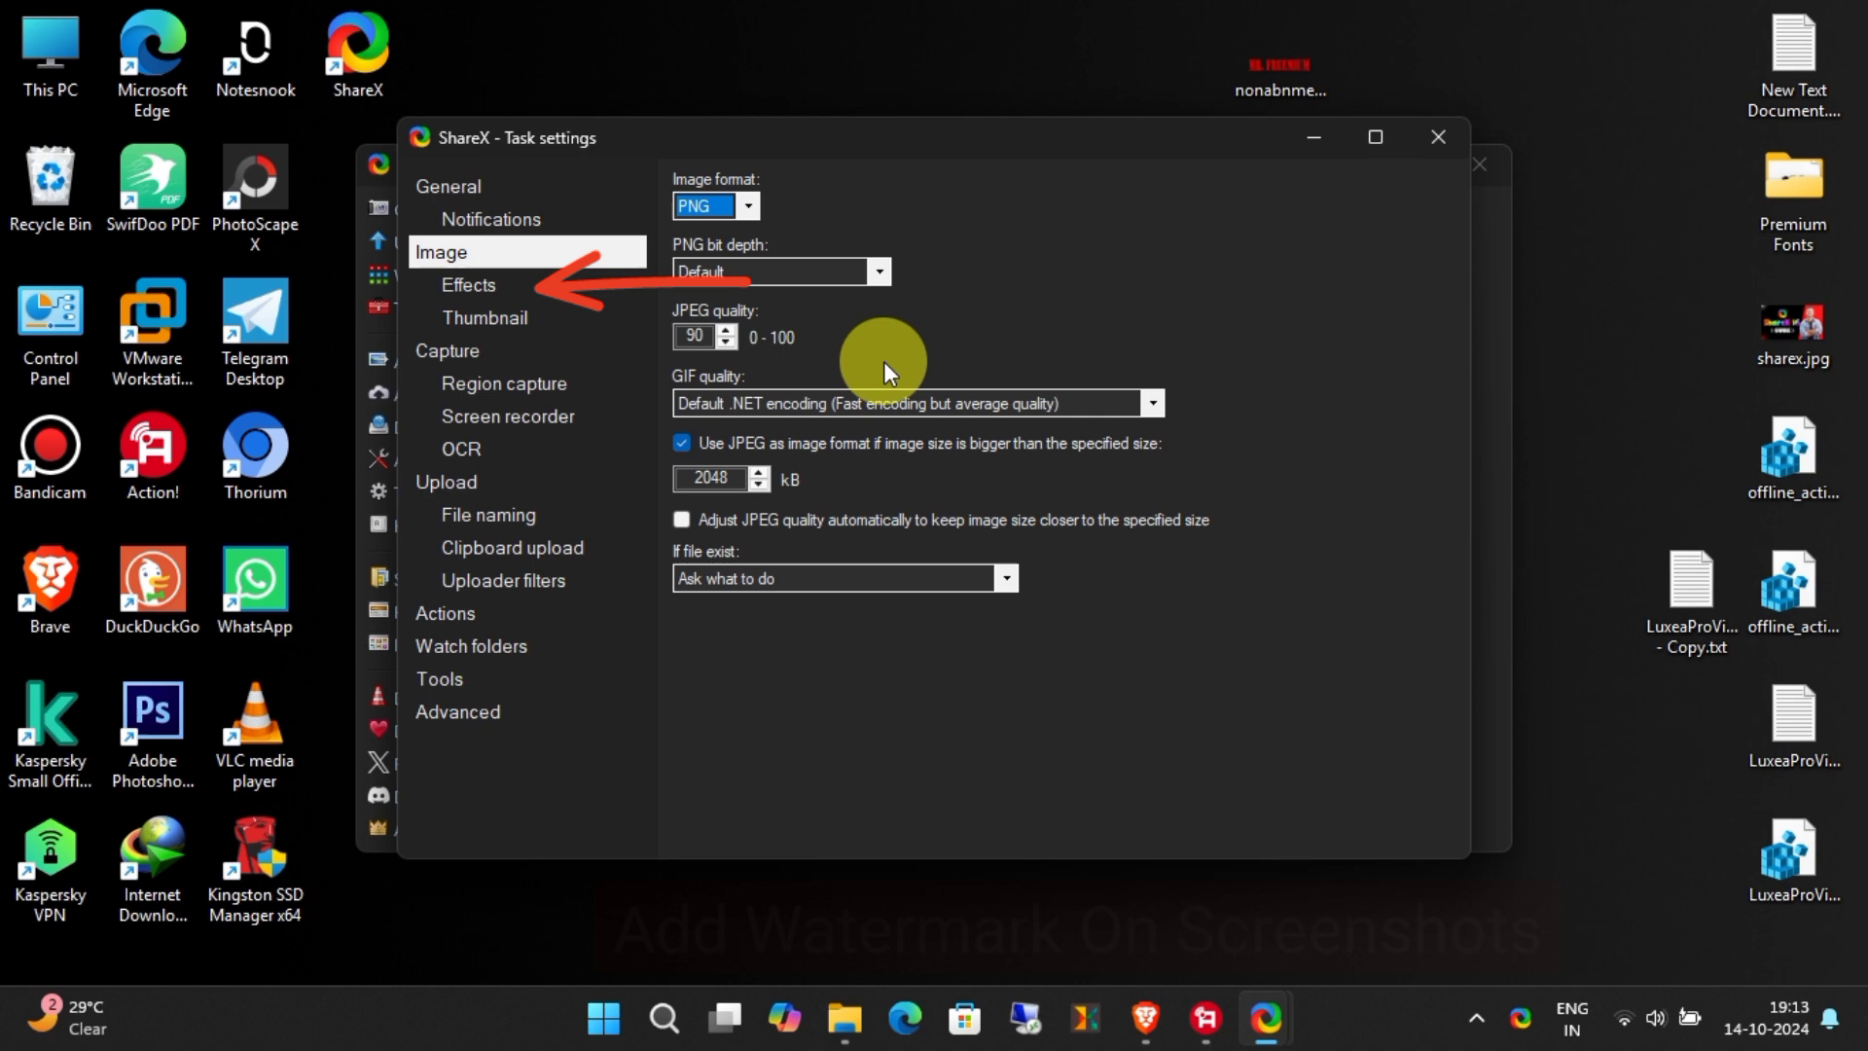
left_click(471, 284)
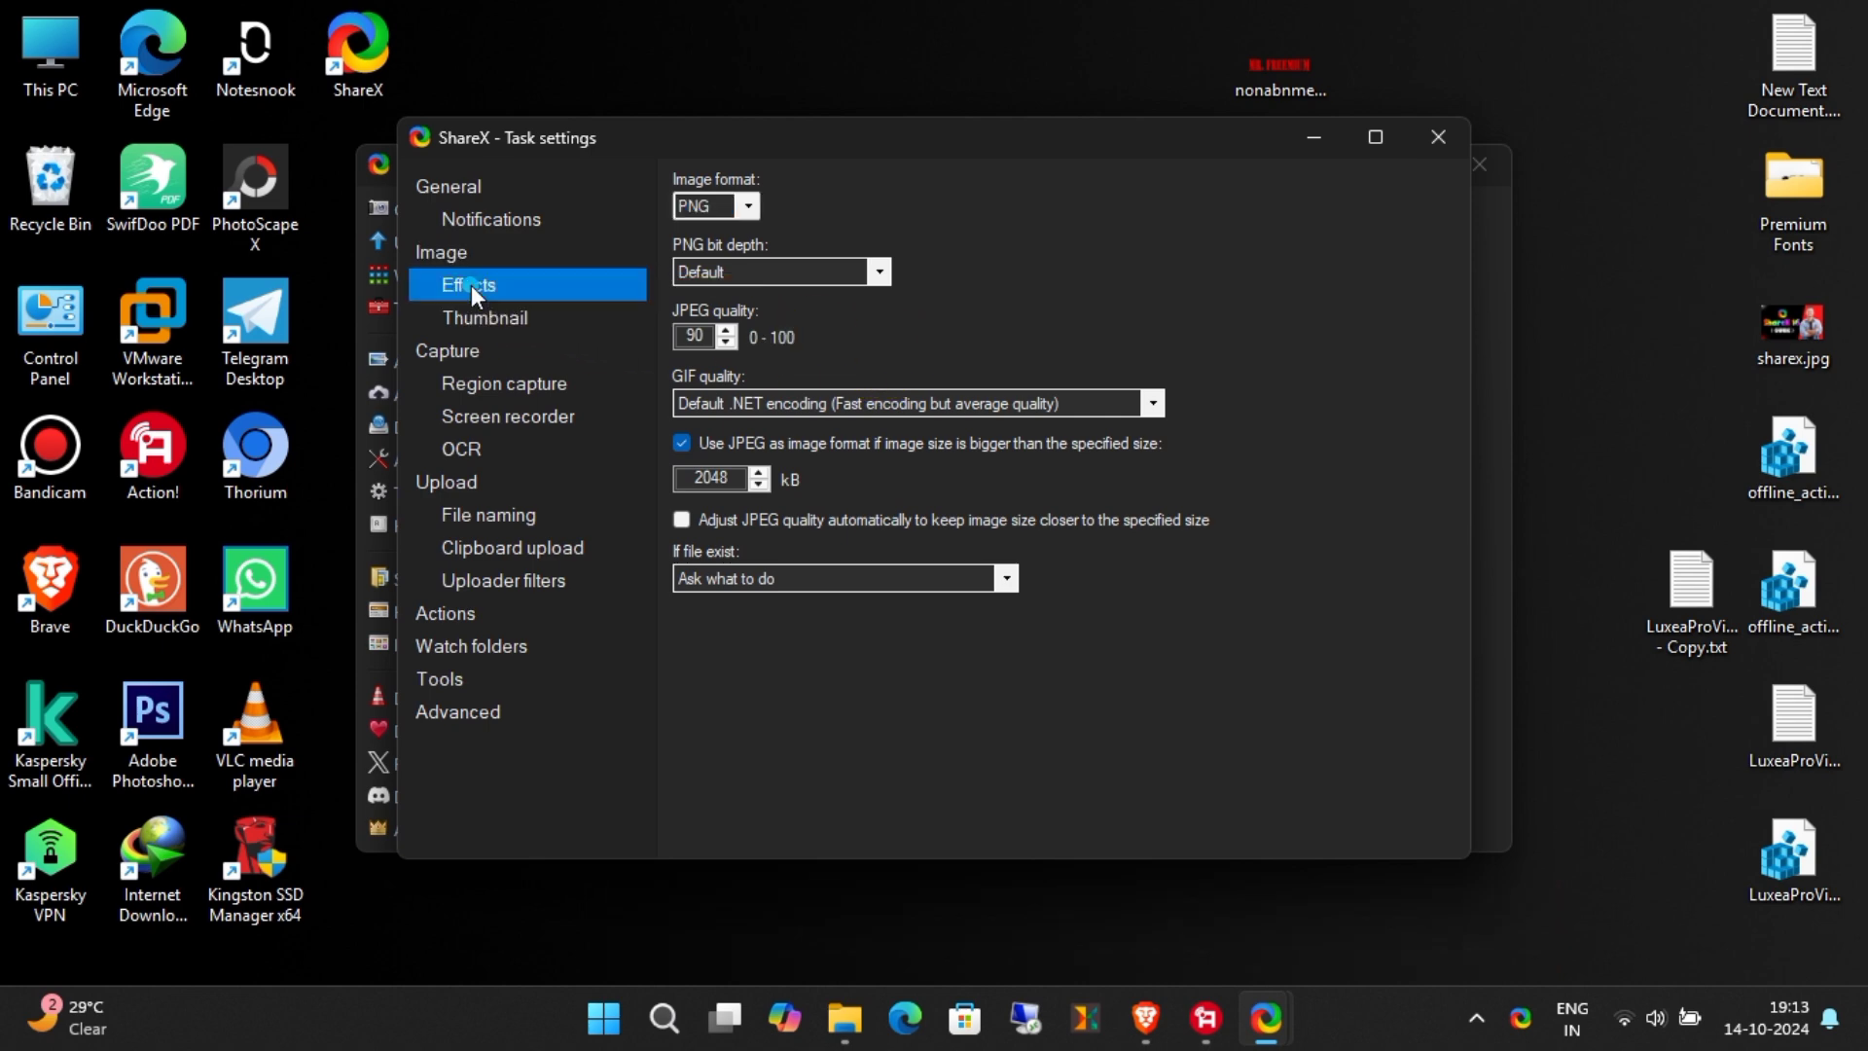
left_click(901, 222)
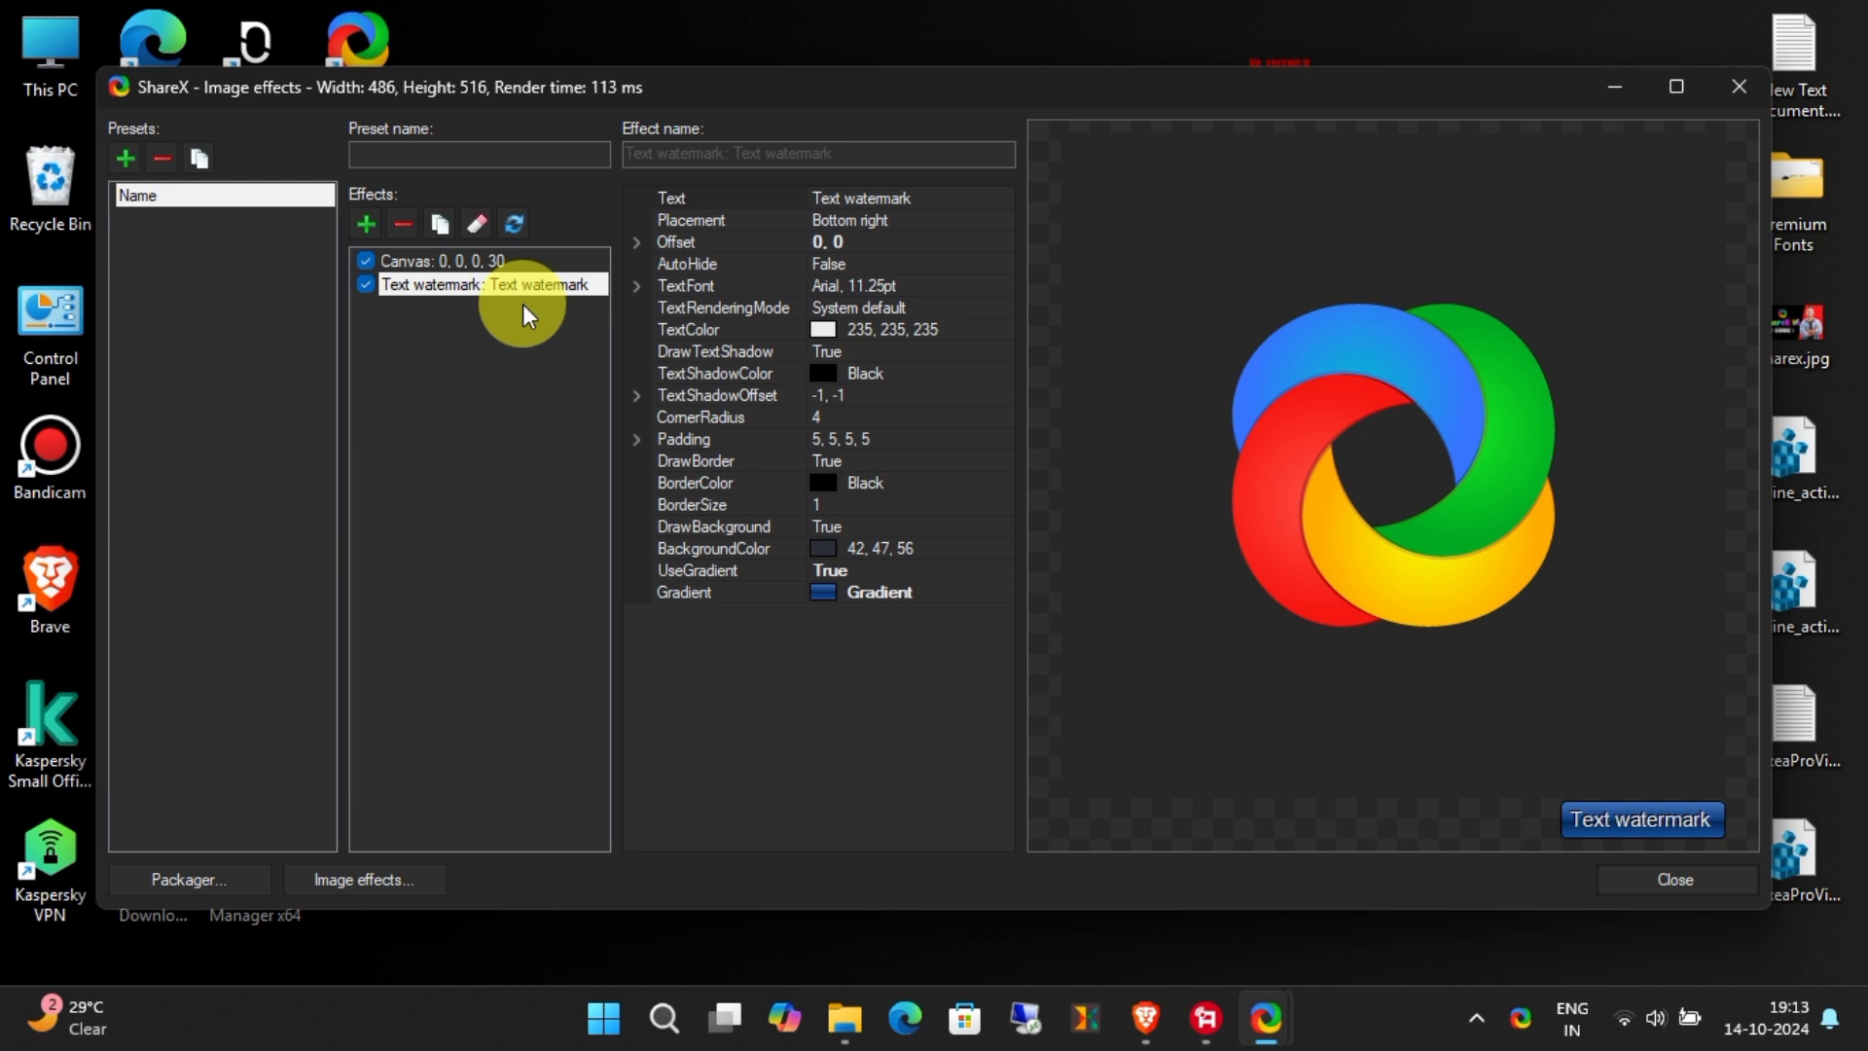
left_click(462, 261)
left_click(477, 286)
Step: Delete the existing watermark preset and add a new empty preset
left_click(253, 248)
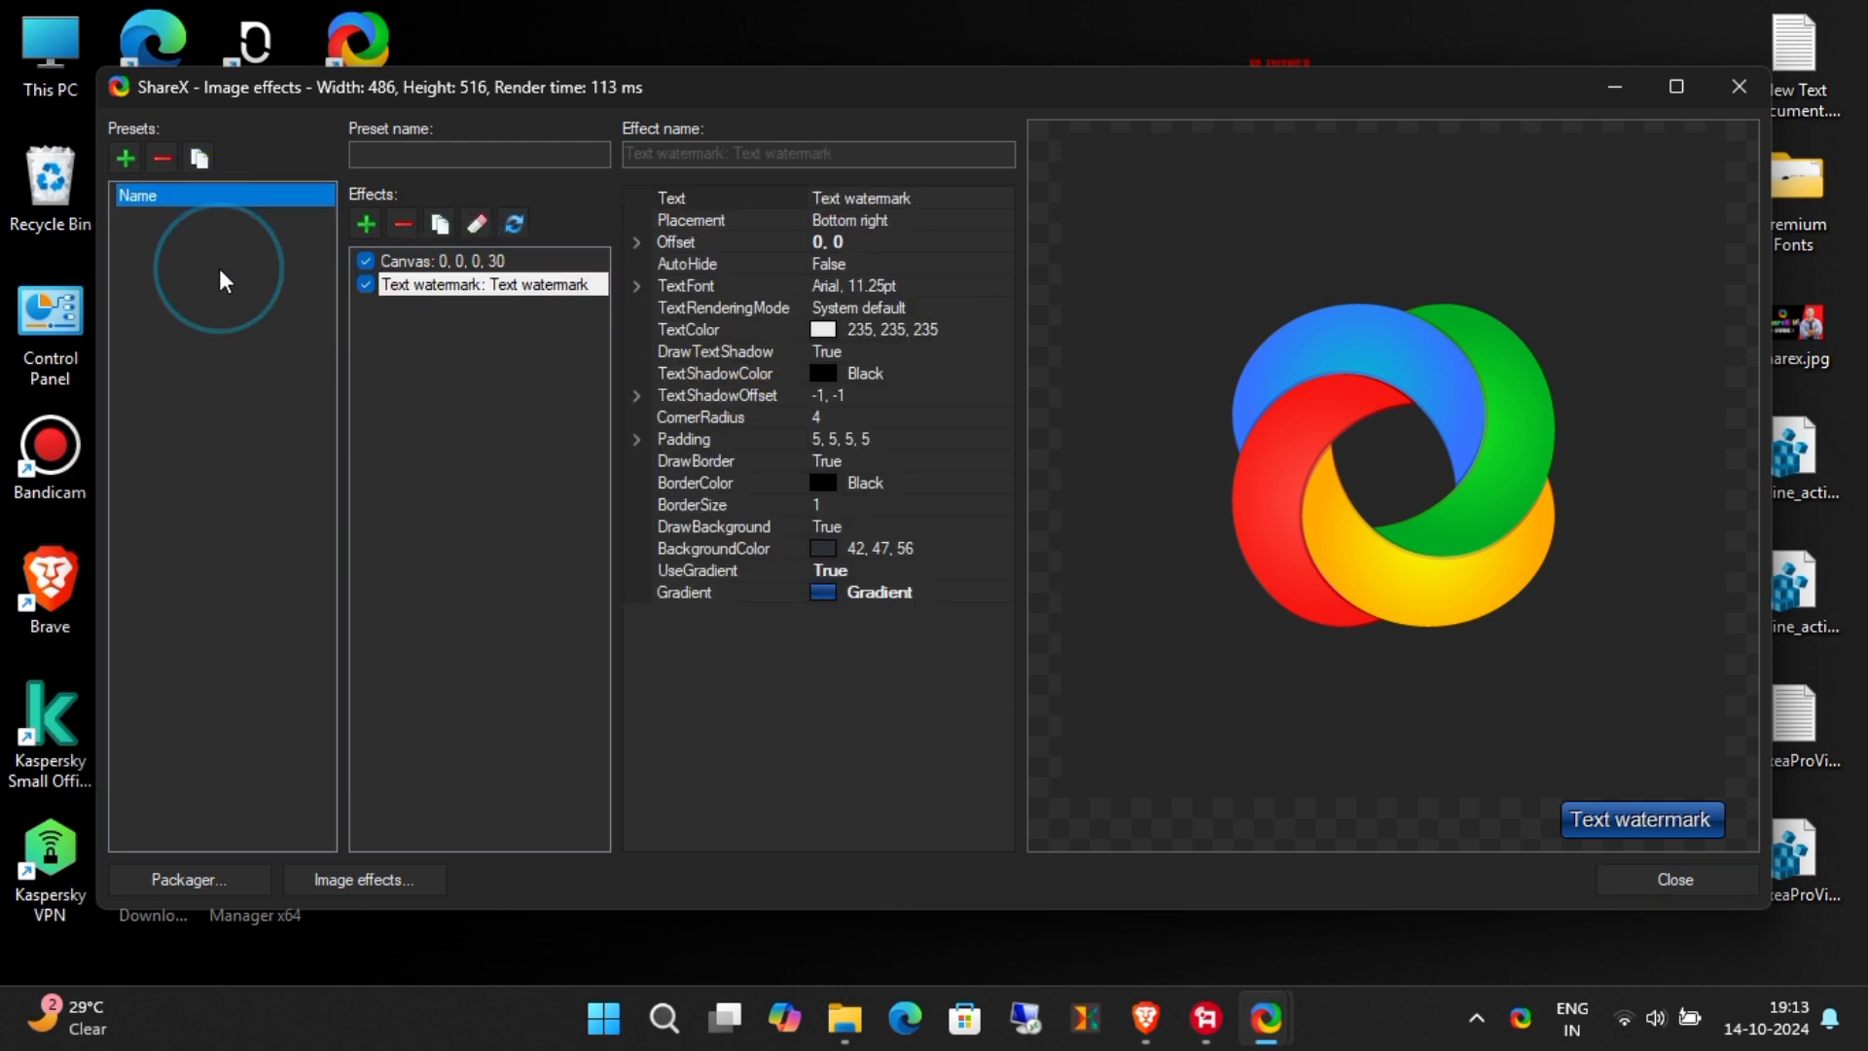
left_click(161, 158)
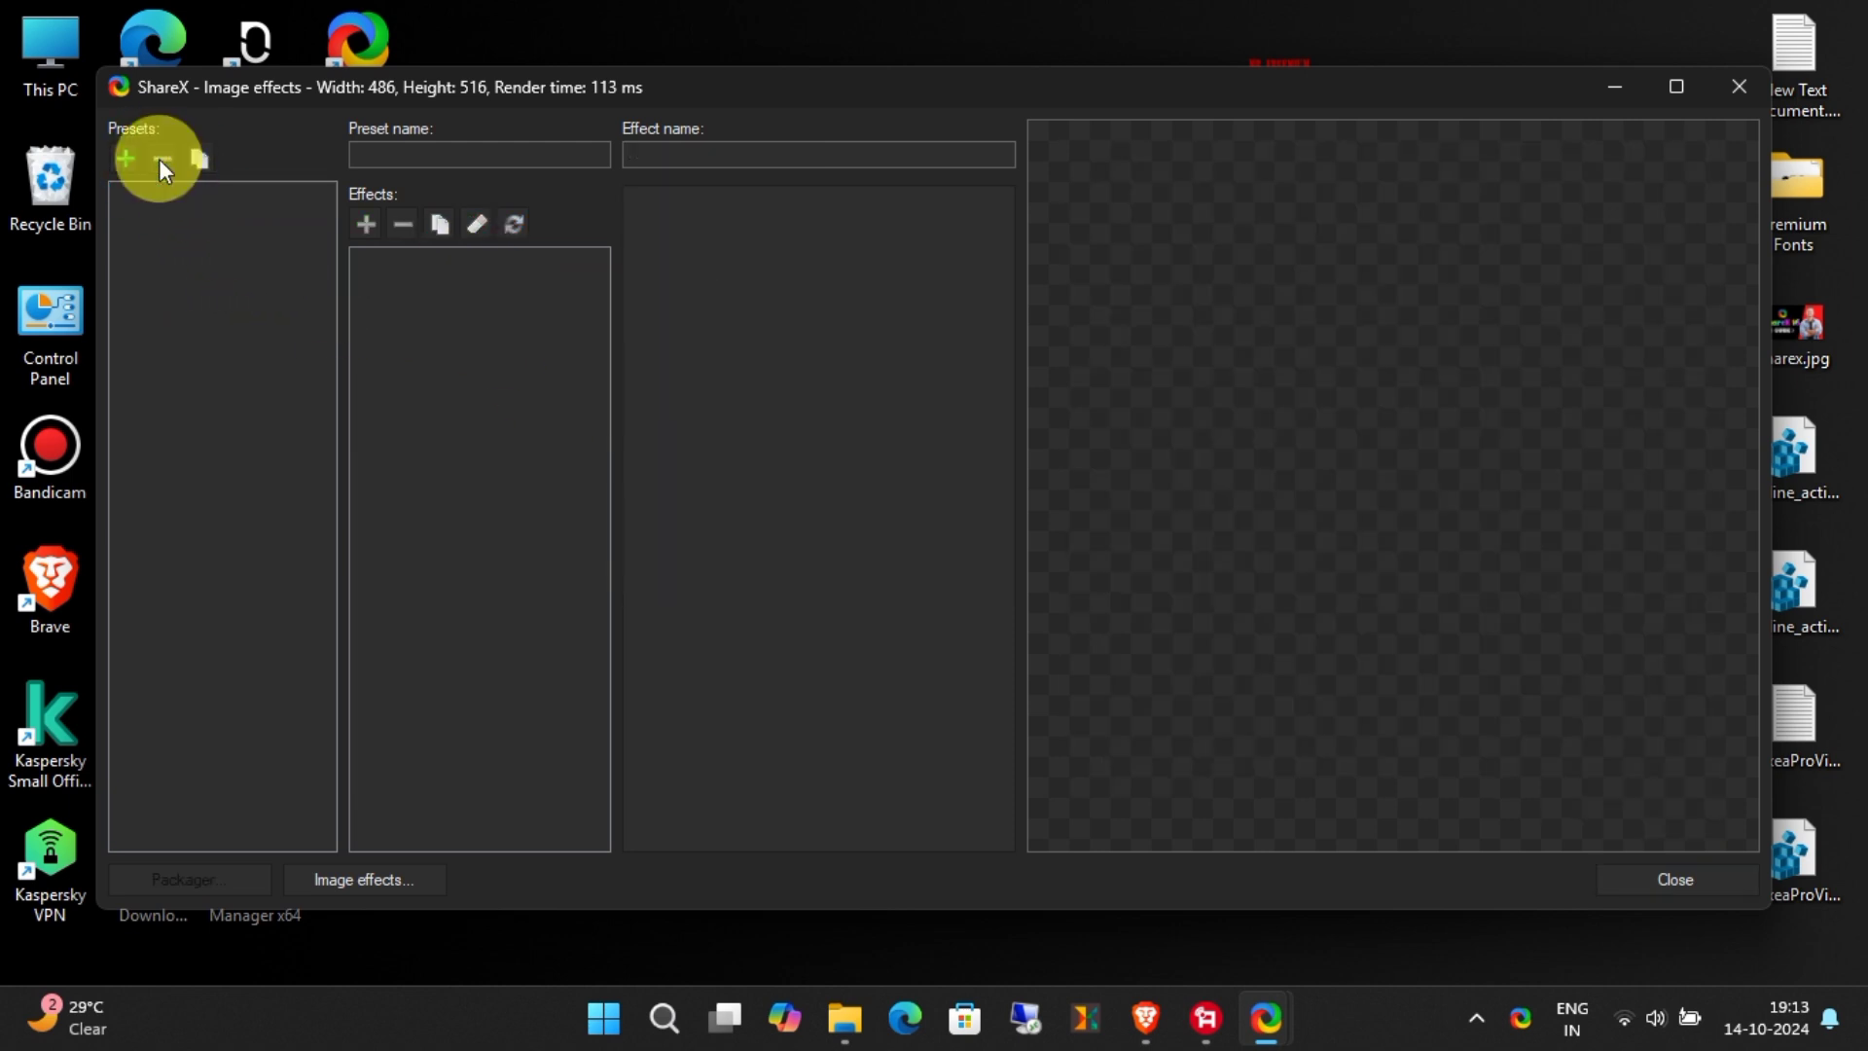
left_click(126, 158)
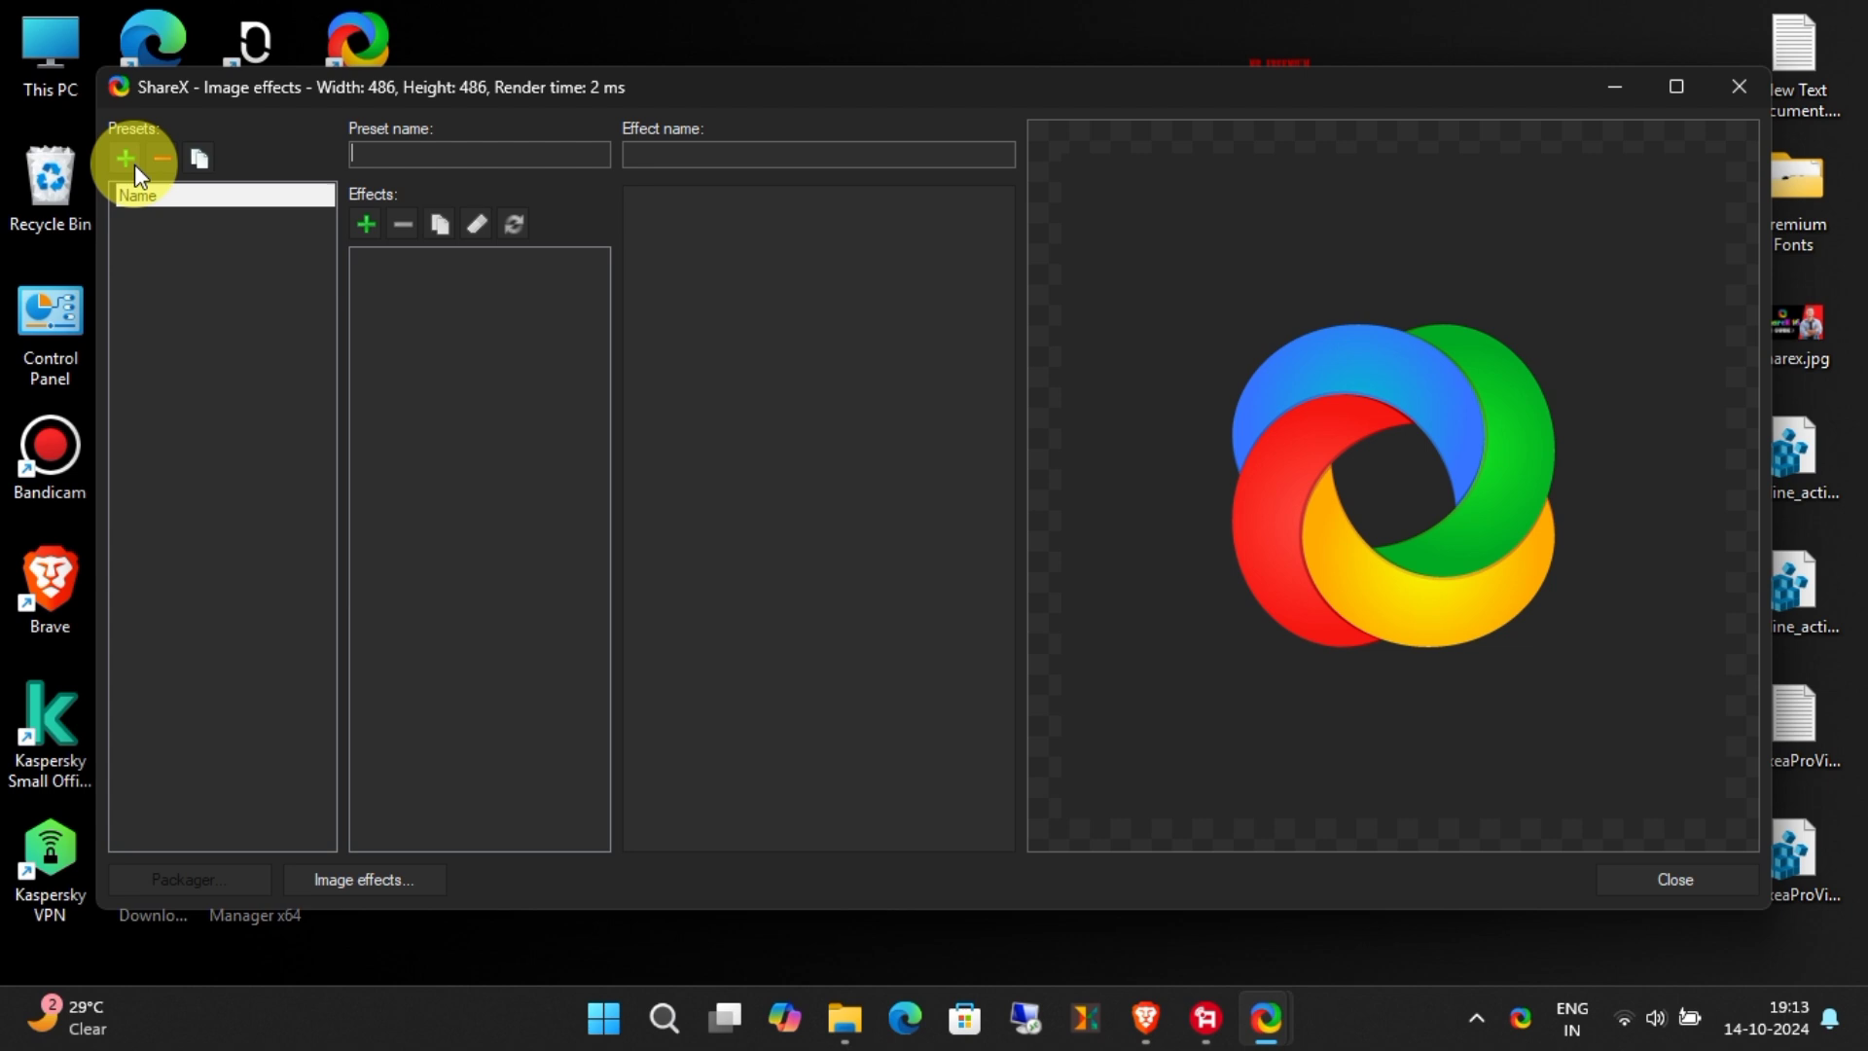
left_click(172, 202)
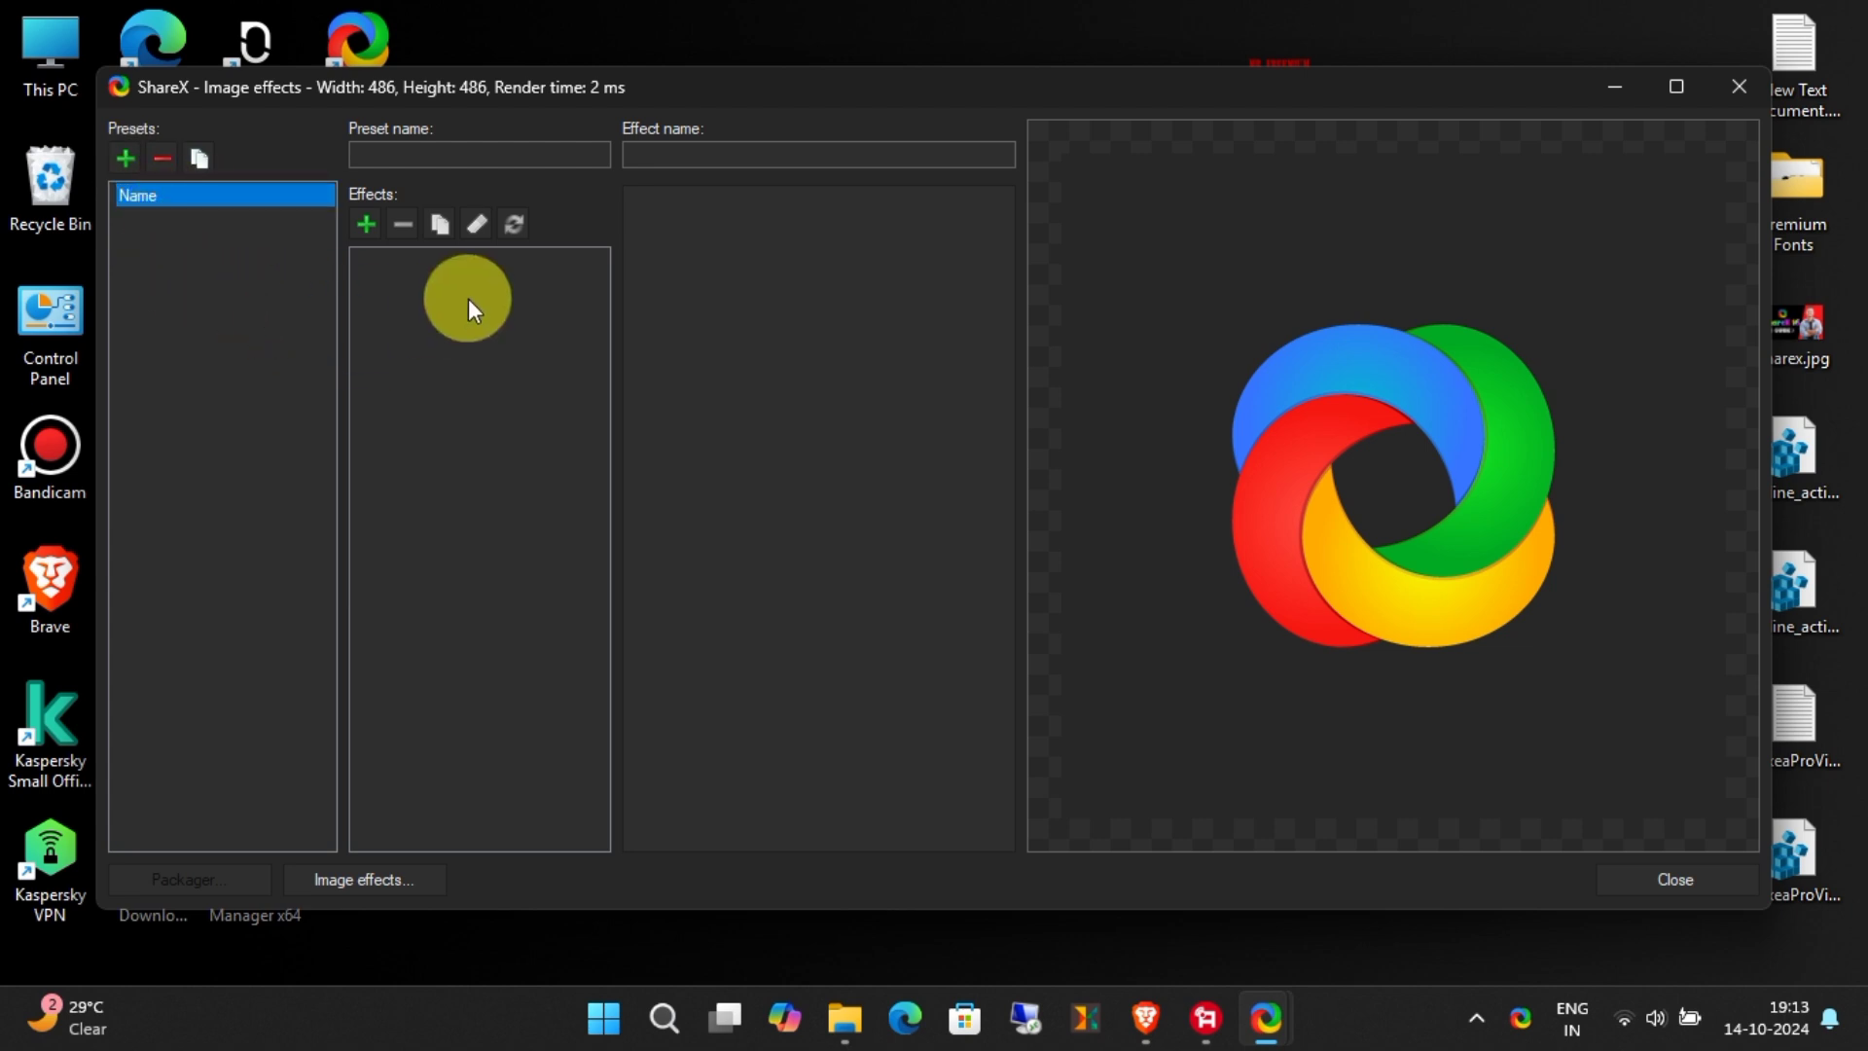
Step: Add a Drawings > Image effect to the new preset
left_click(364, 224)
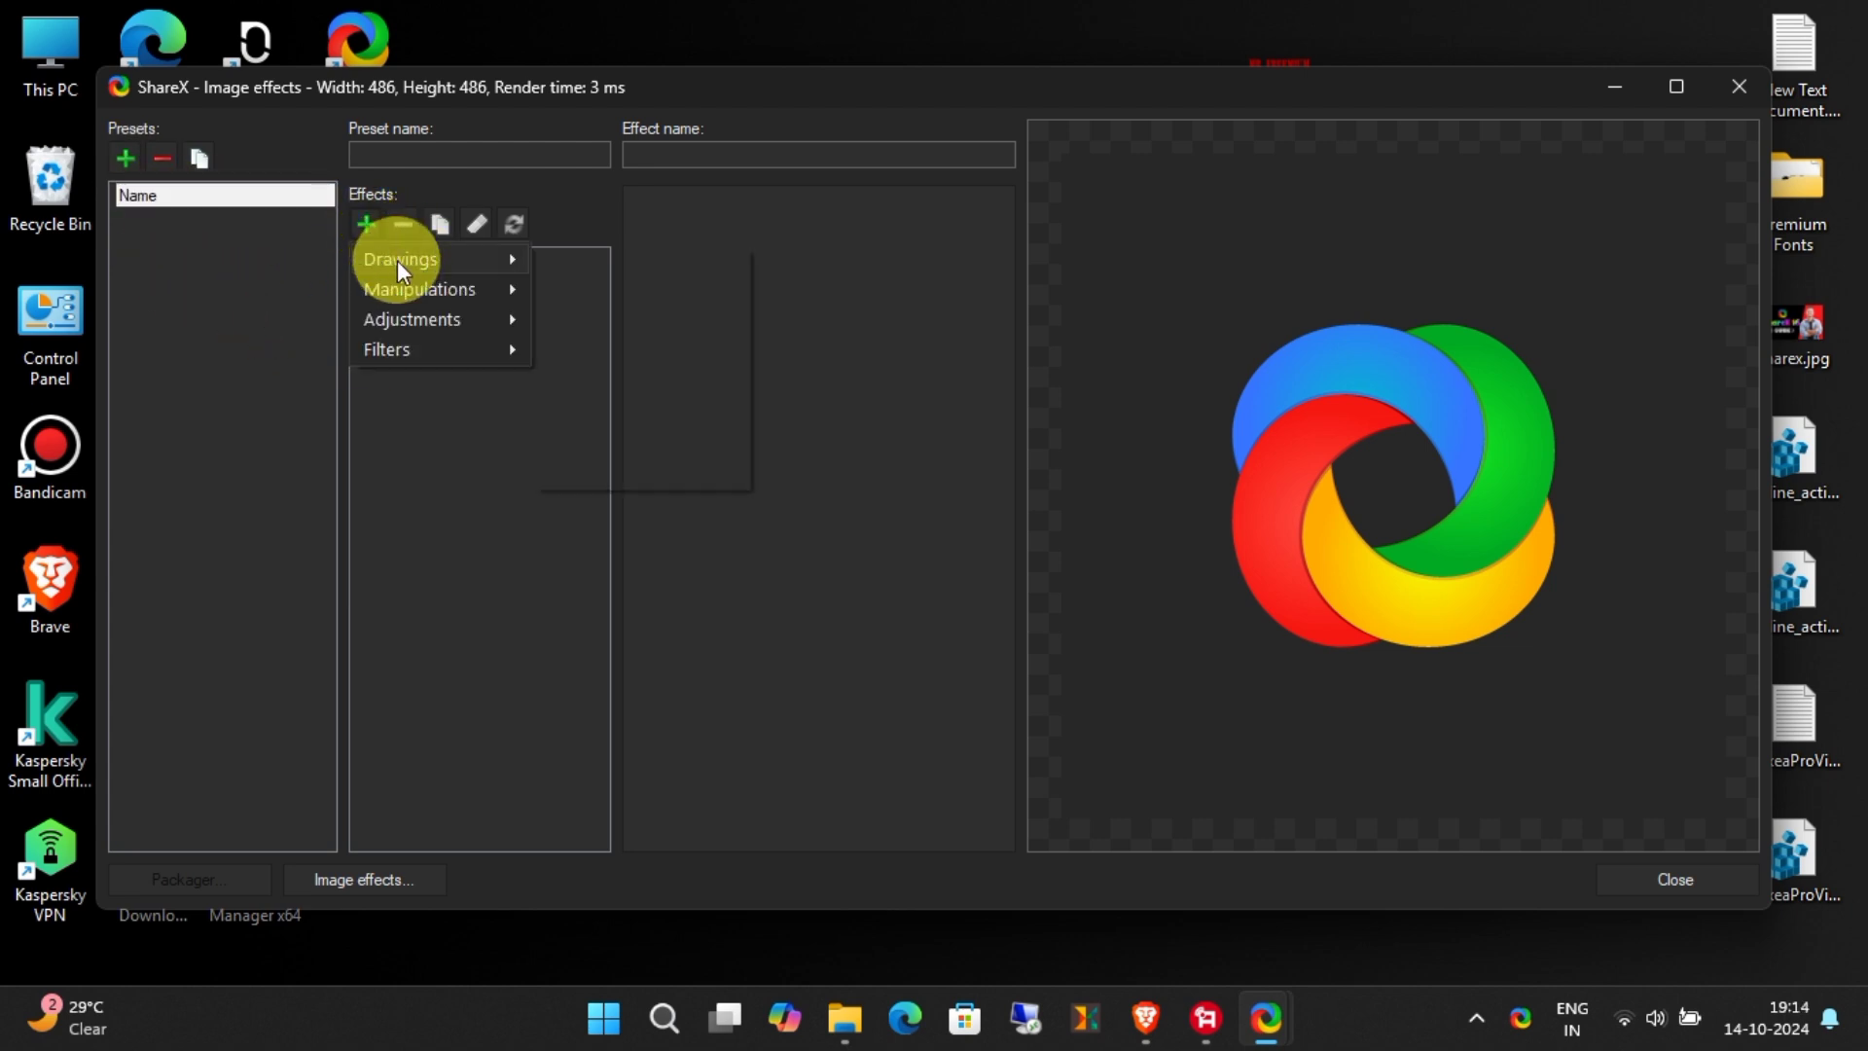
mouse_move(425, 291)
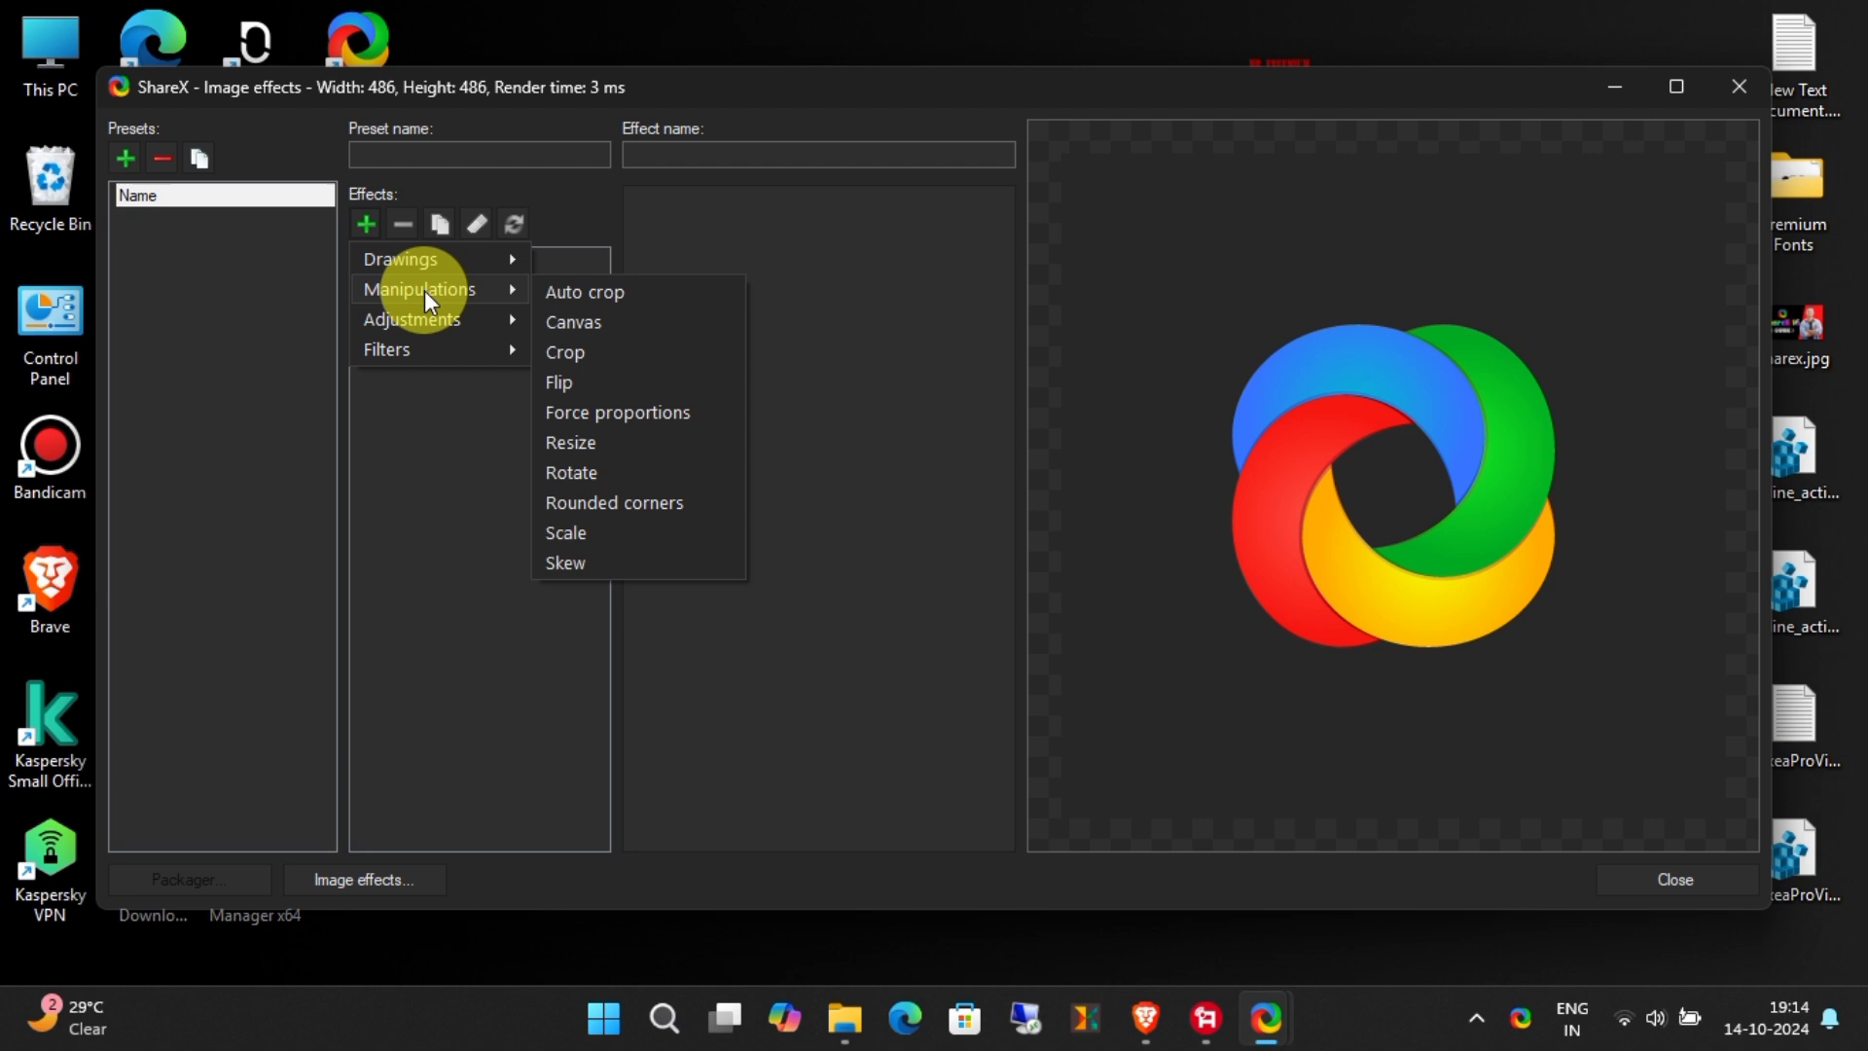
mouse_move(418, 358)
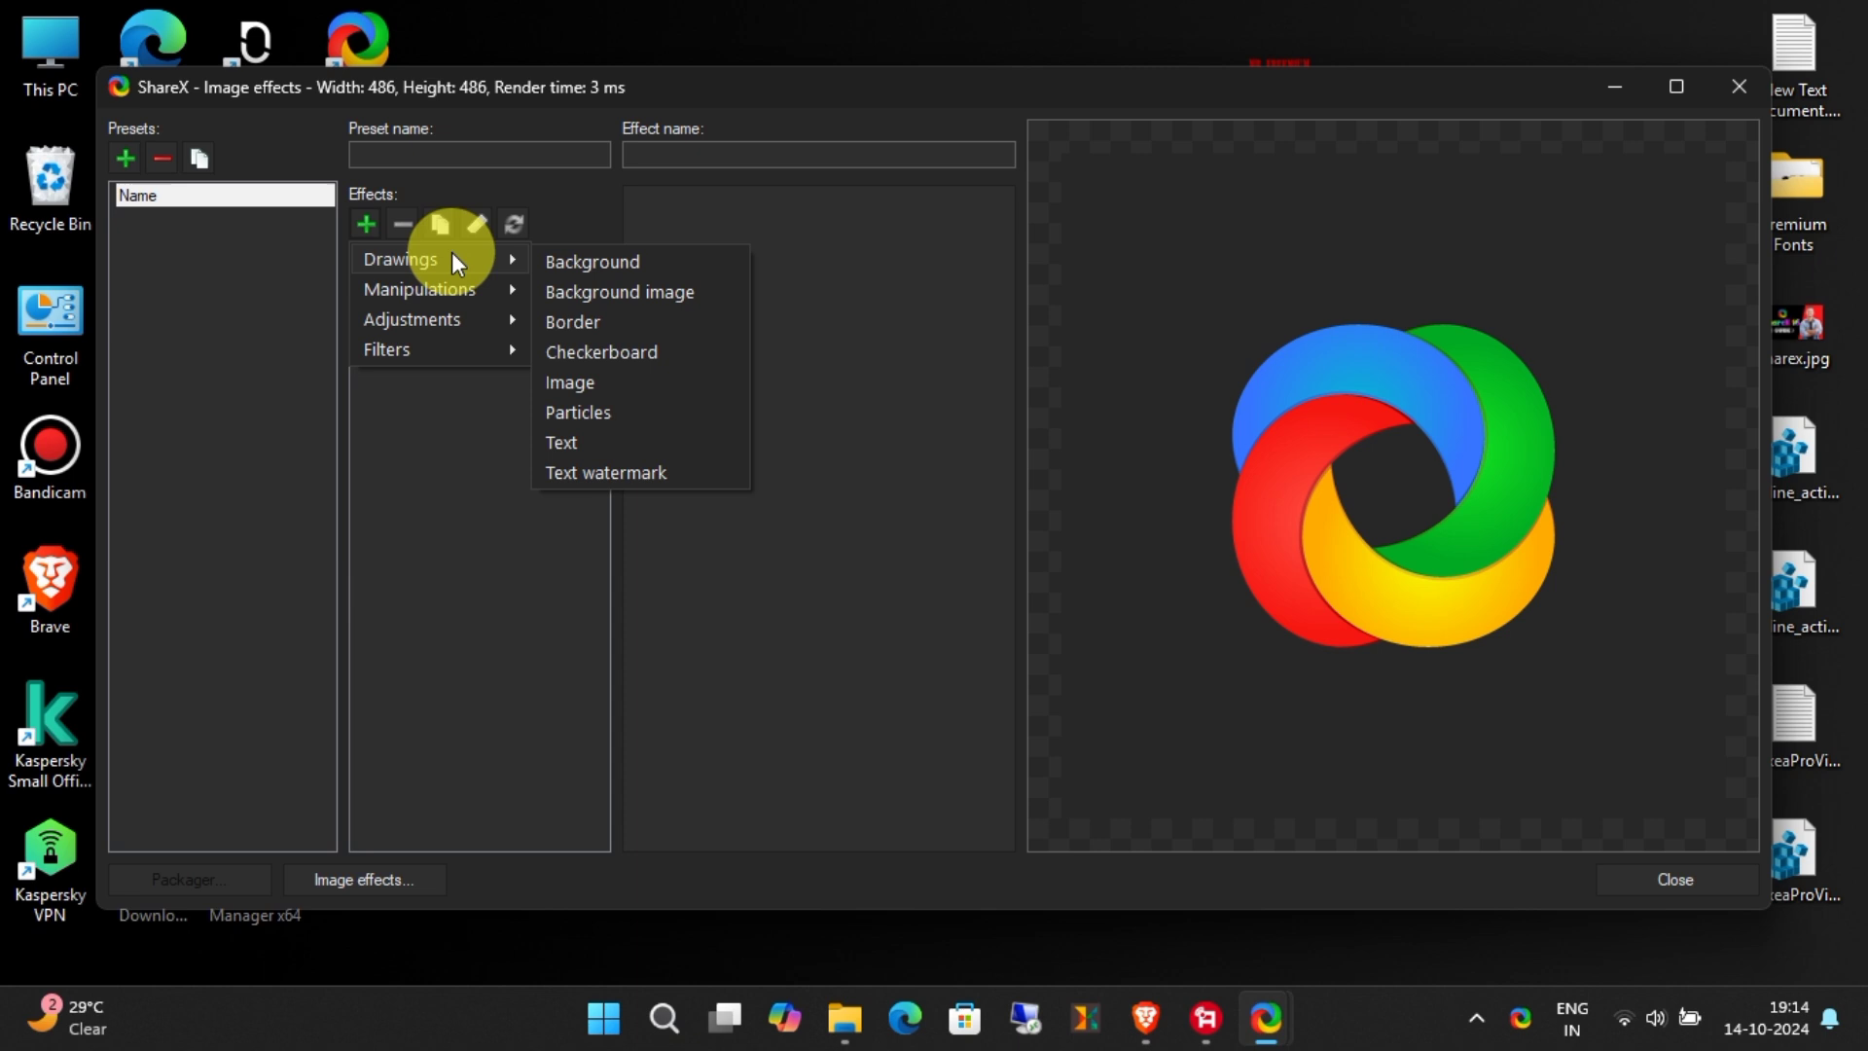
left_click(694, 383)
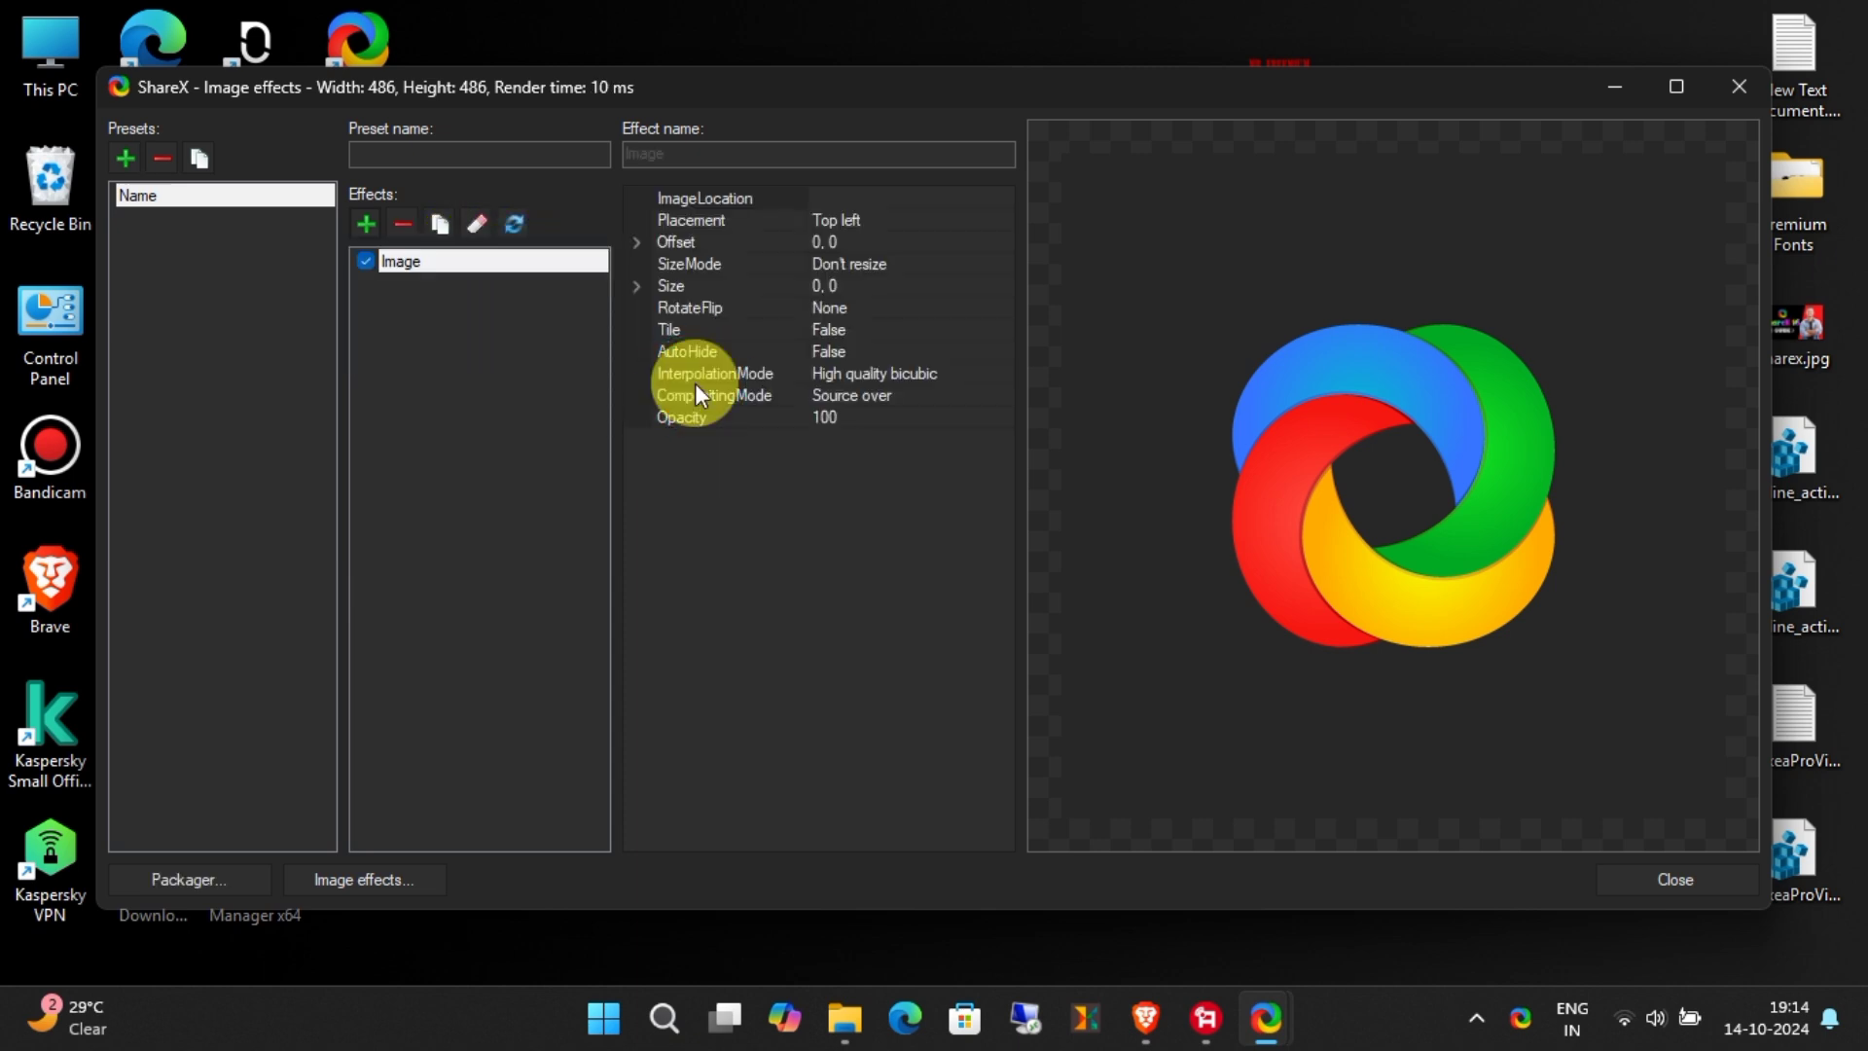
Step: Set the Image effect's image location to nonabnme.png on the Desktop
left_click(812, 199)
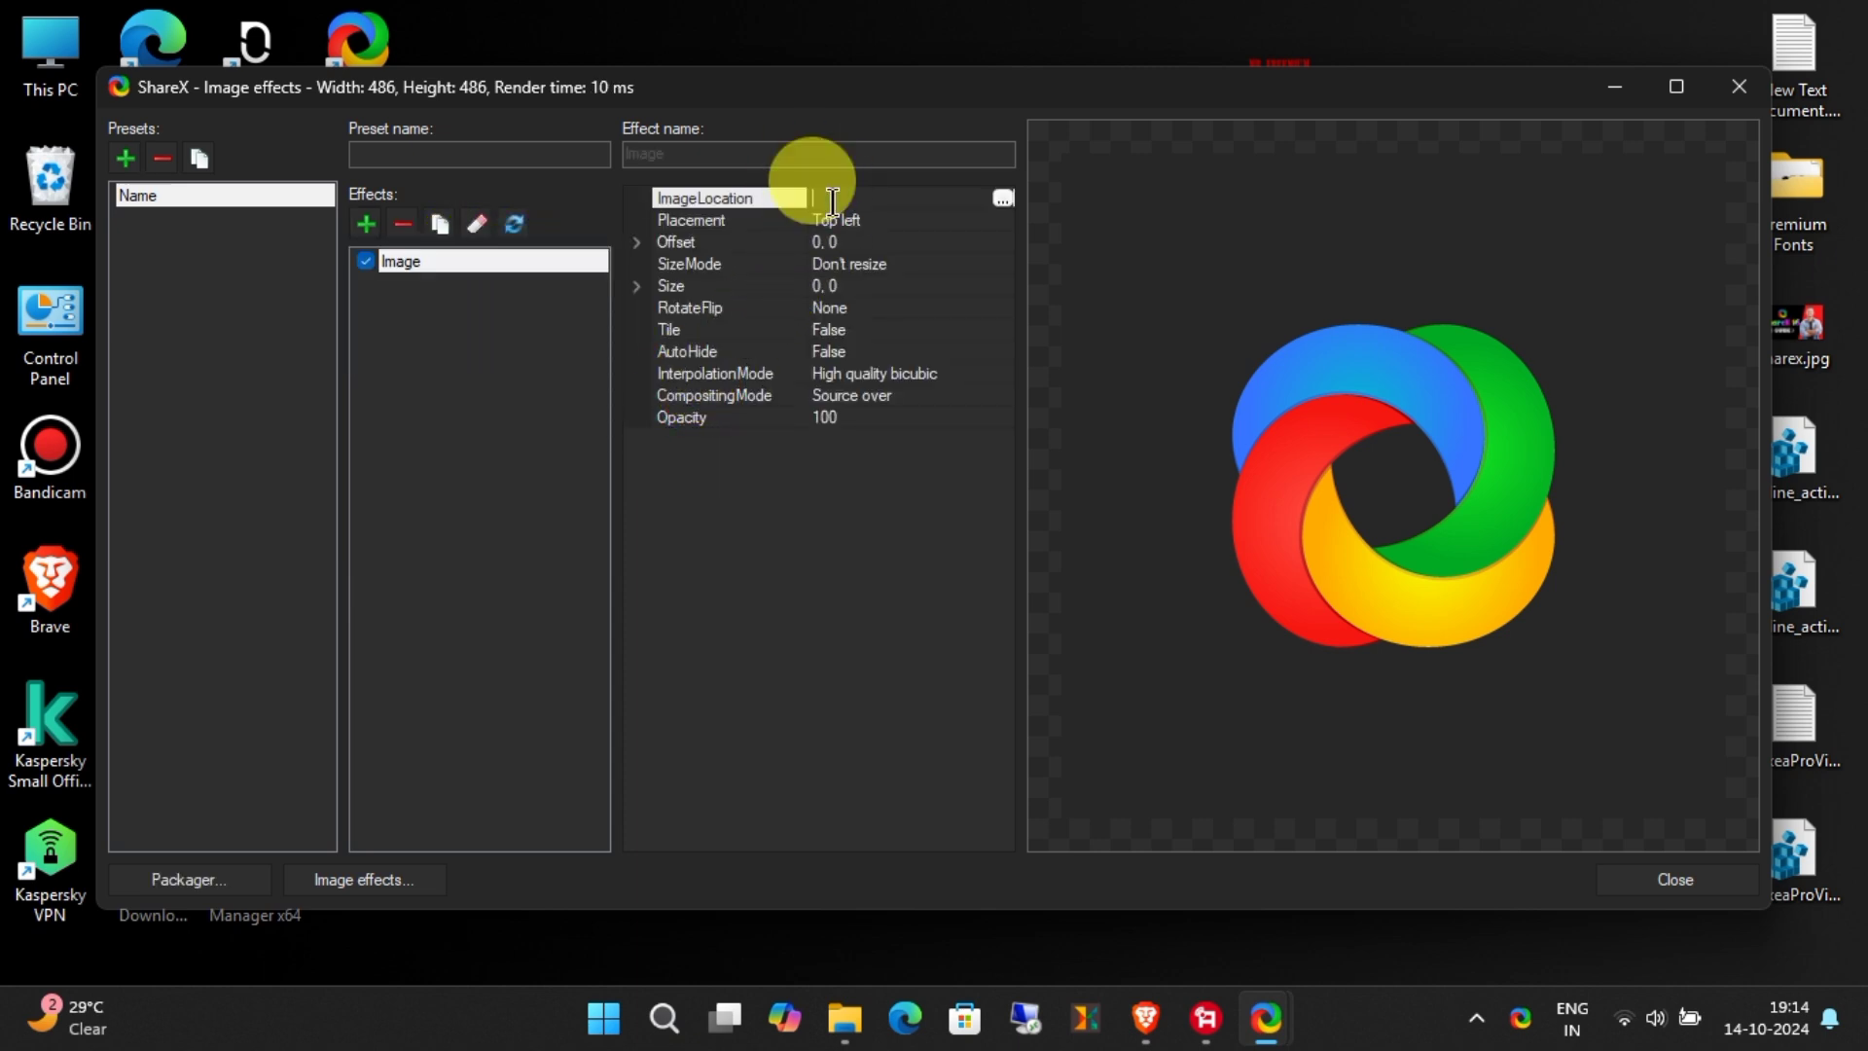
left_click(1003, 198)
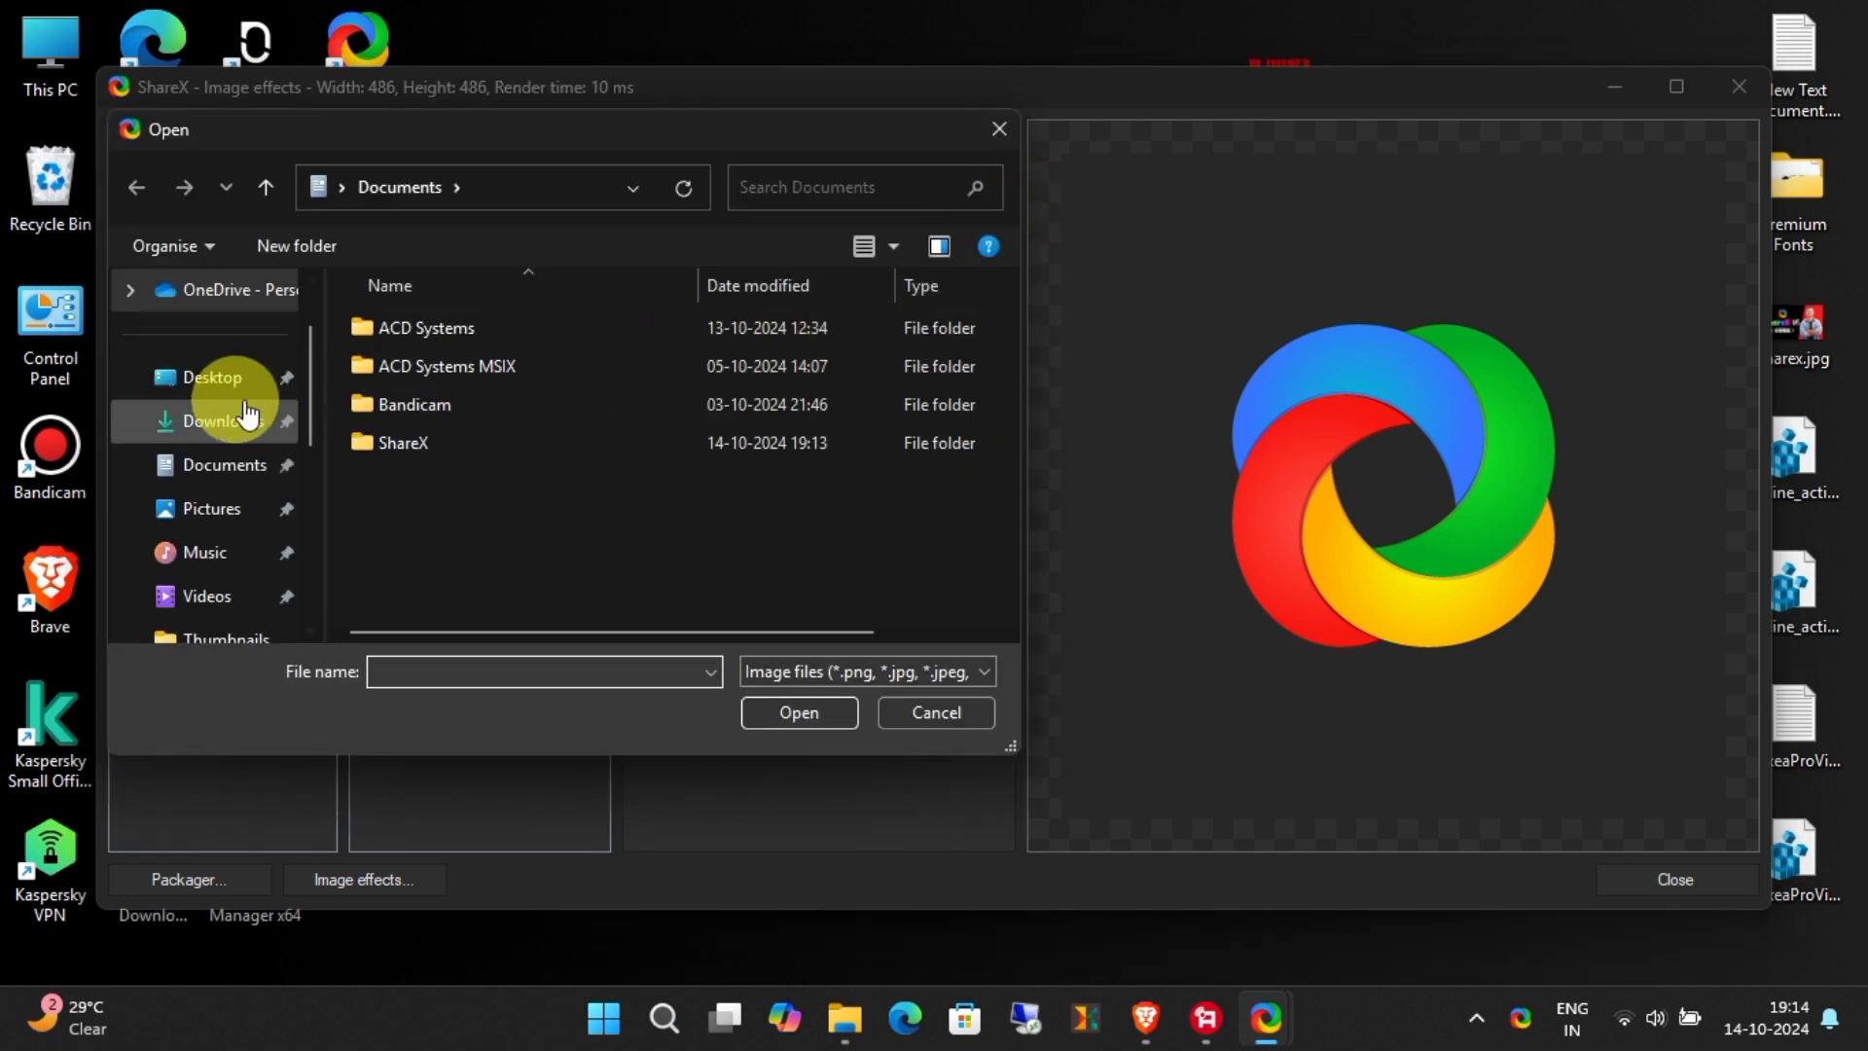
left_click(211, 379)
left_click(584, 408)
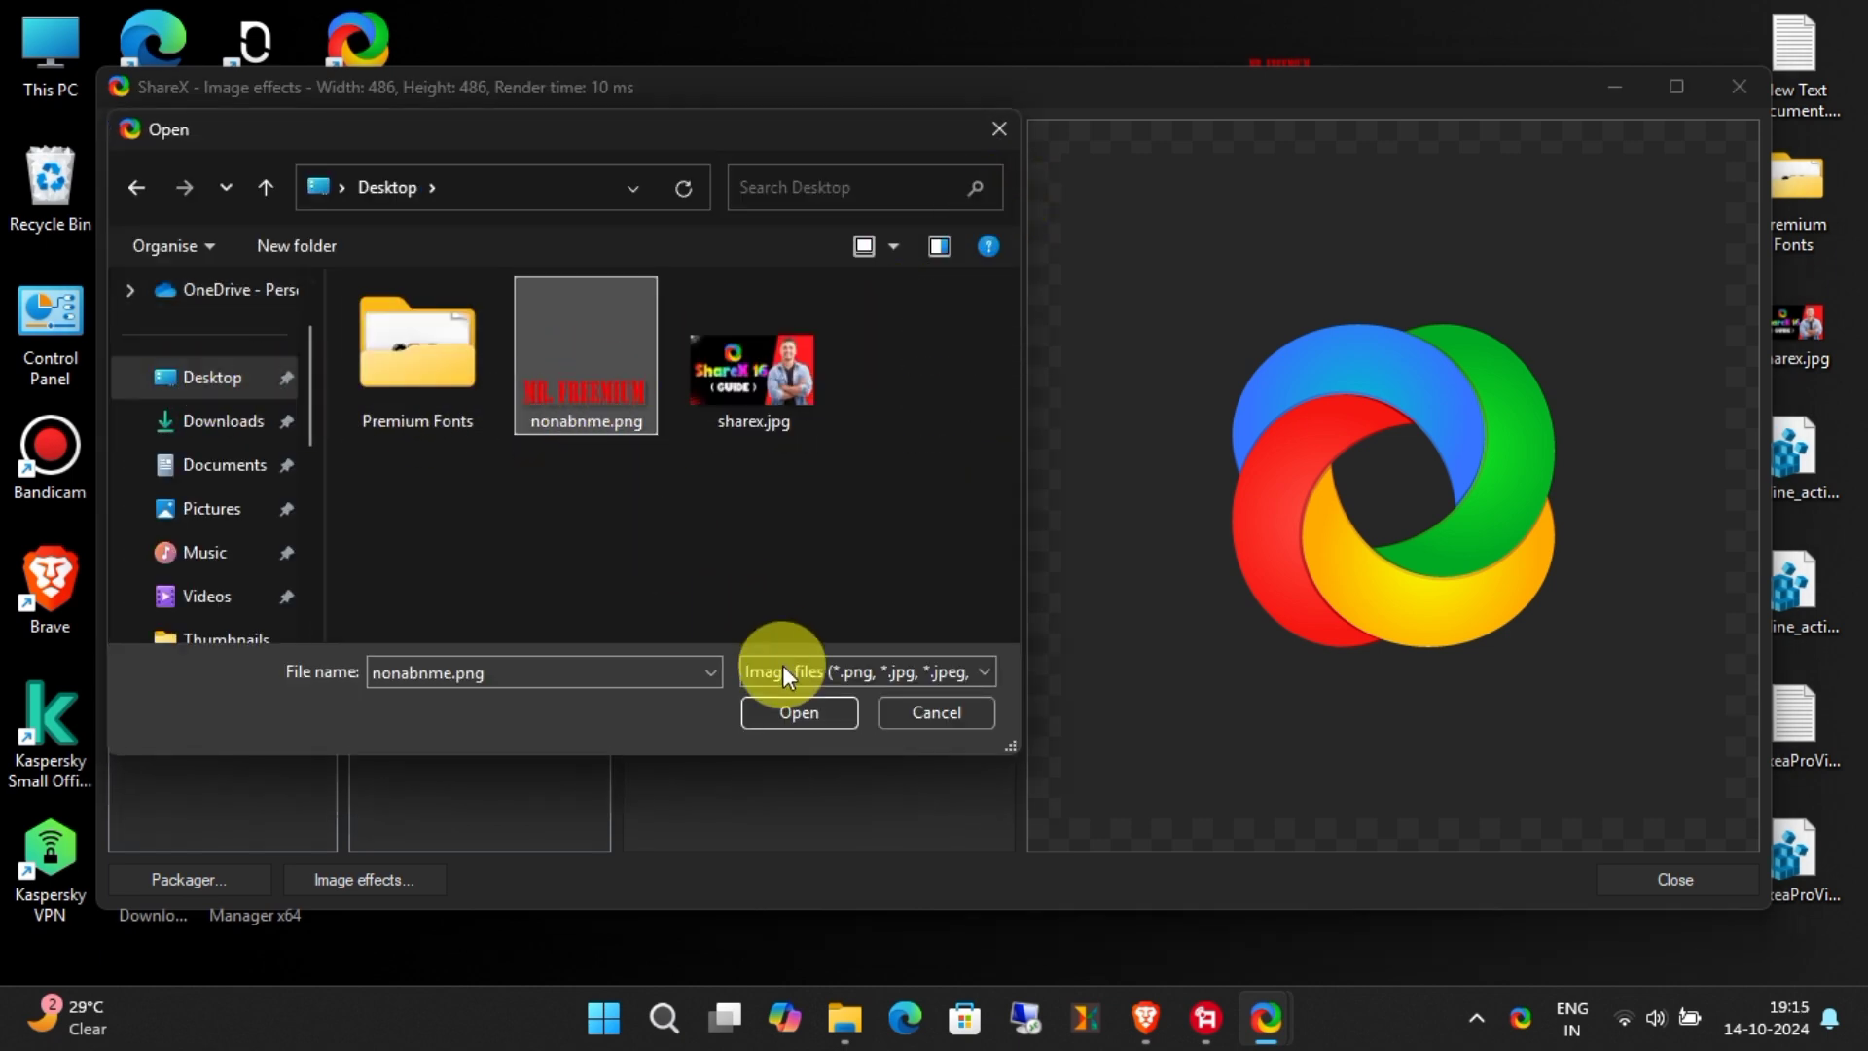
left_click(806, 714)
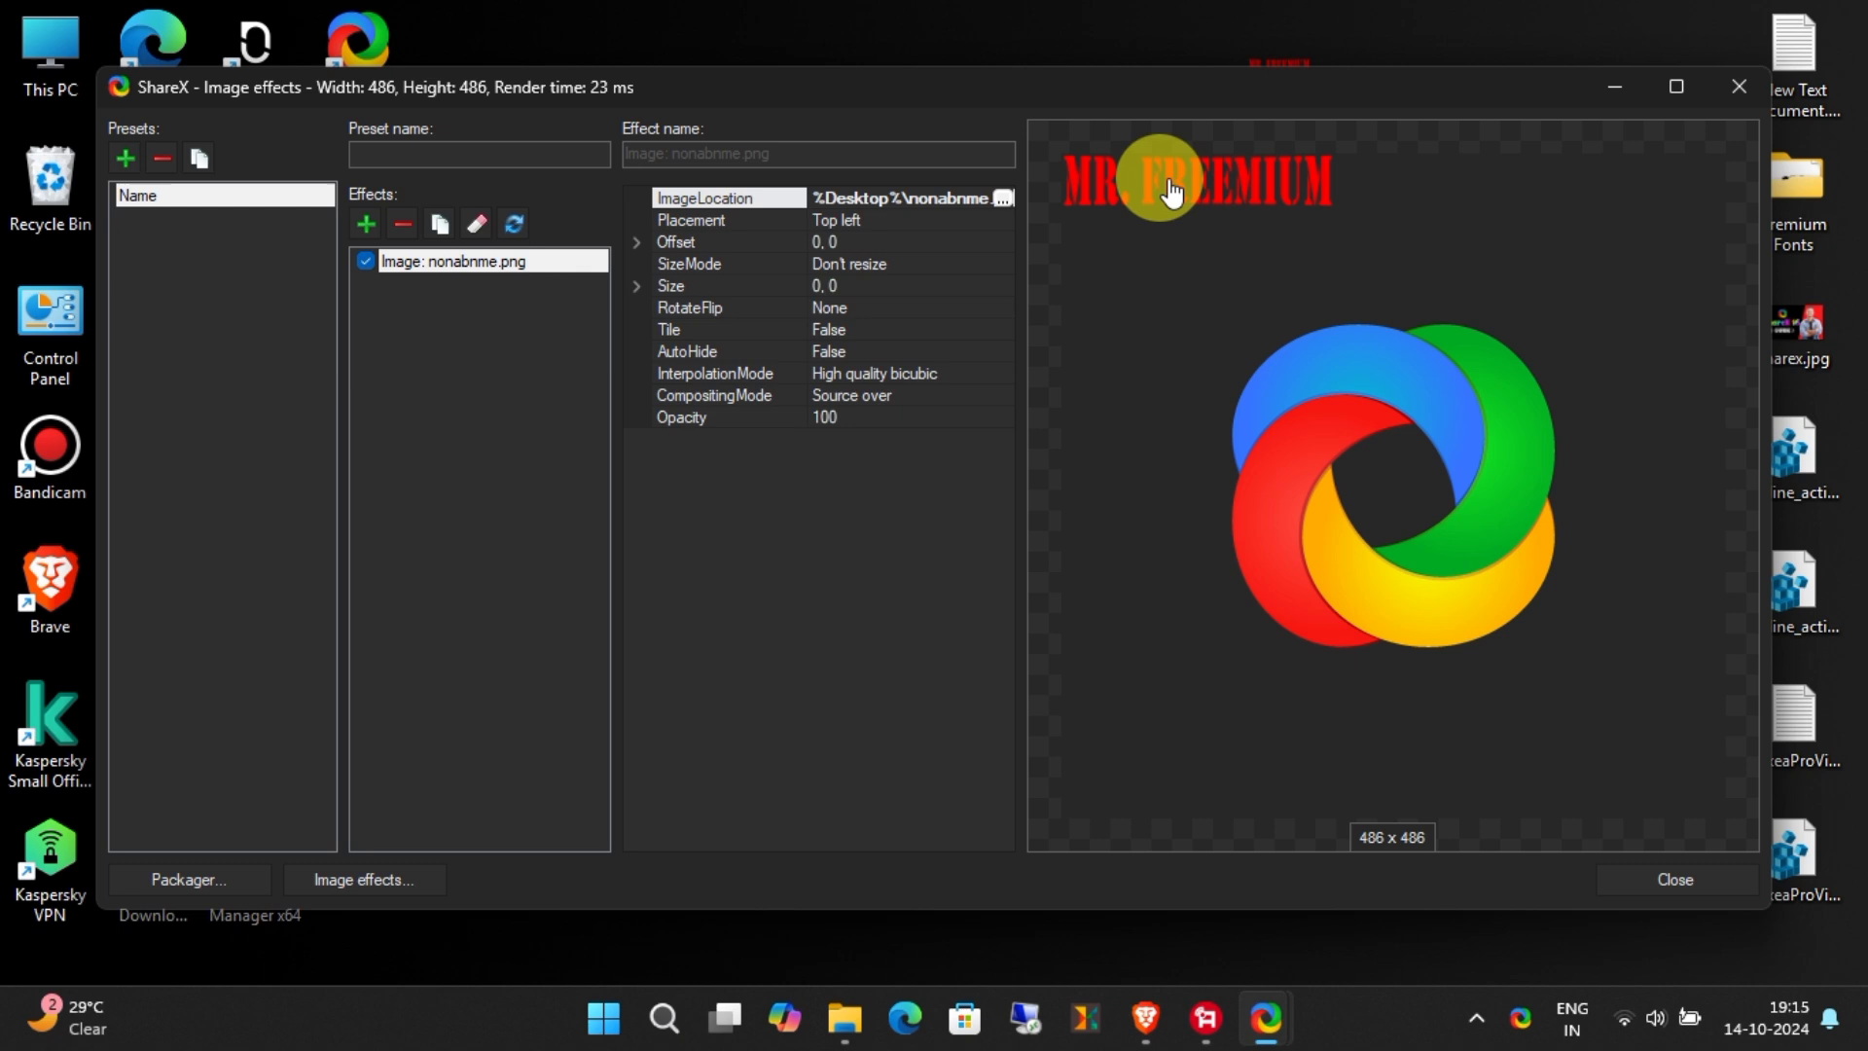
Step: Set the watermark's Placement to Bottom right
left_click(885, 220)
left_click(1001, 220)
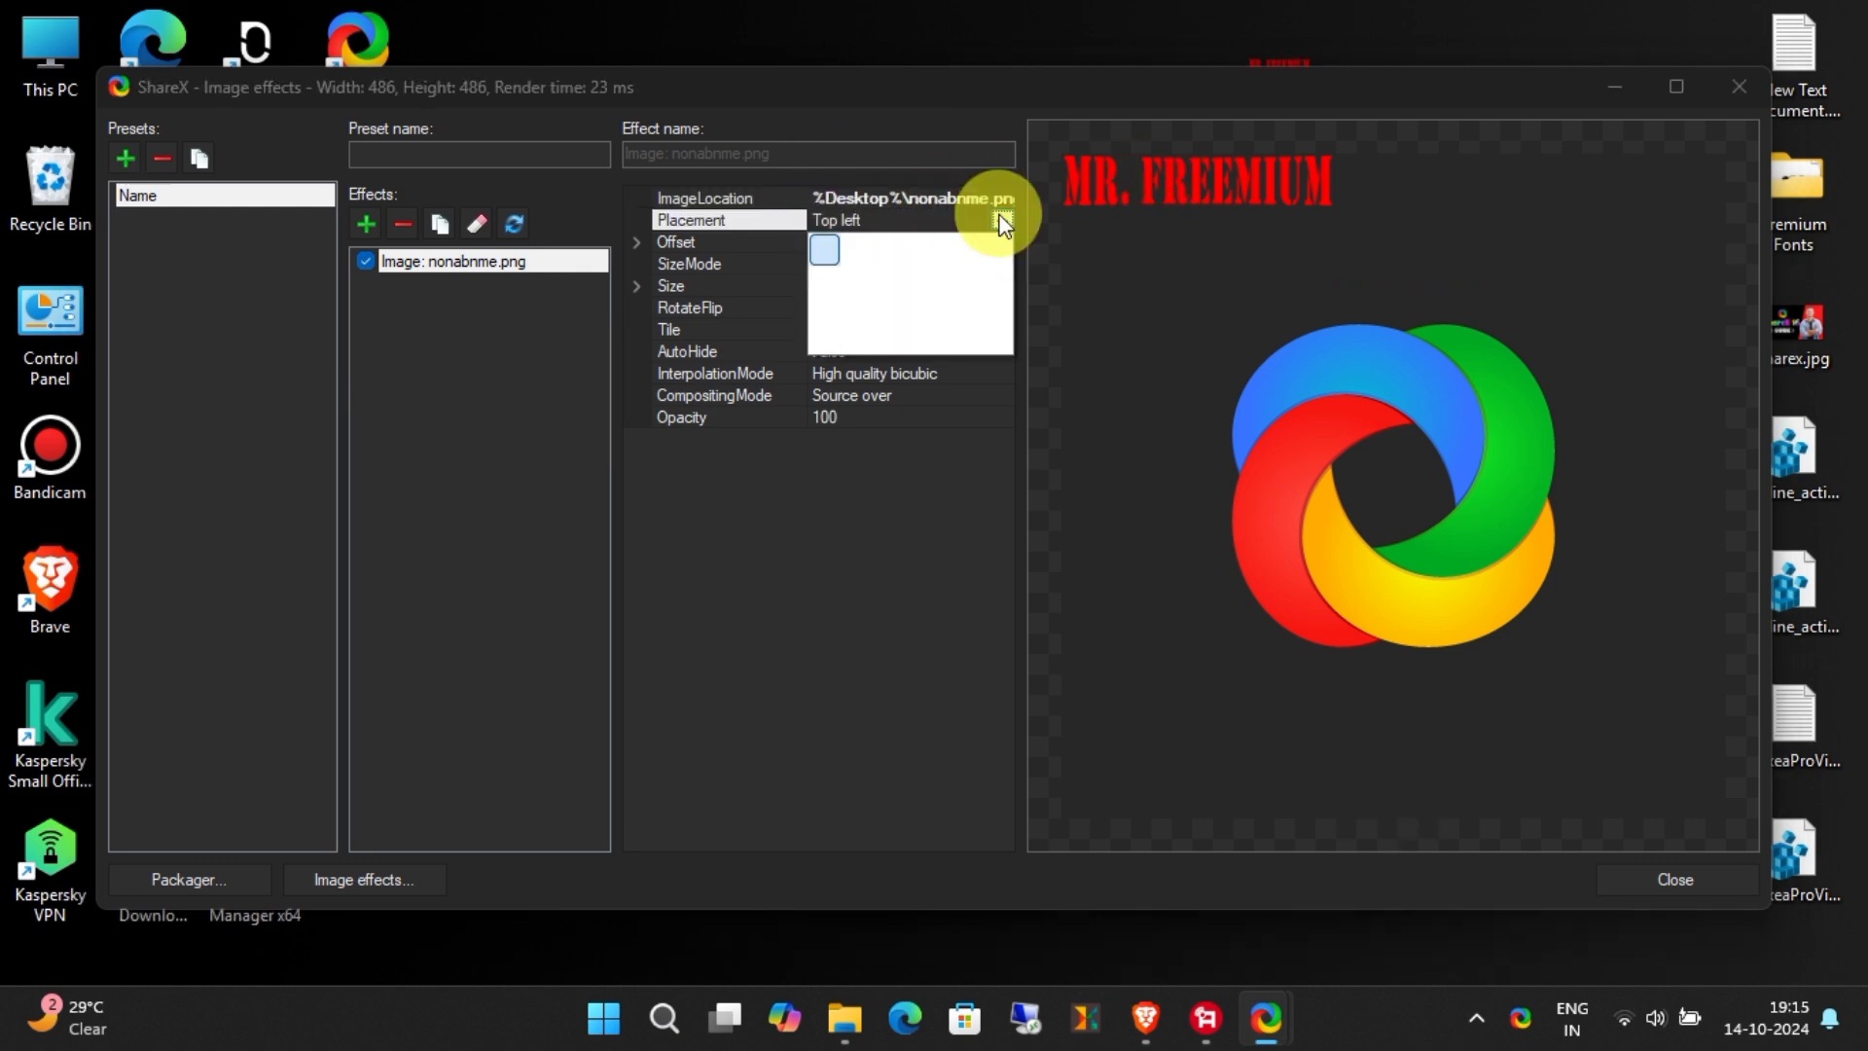
left_click(983, 340)
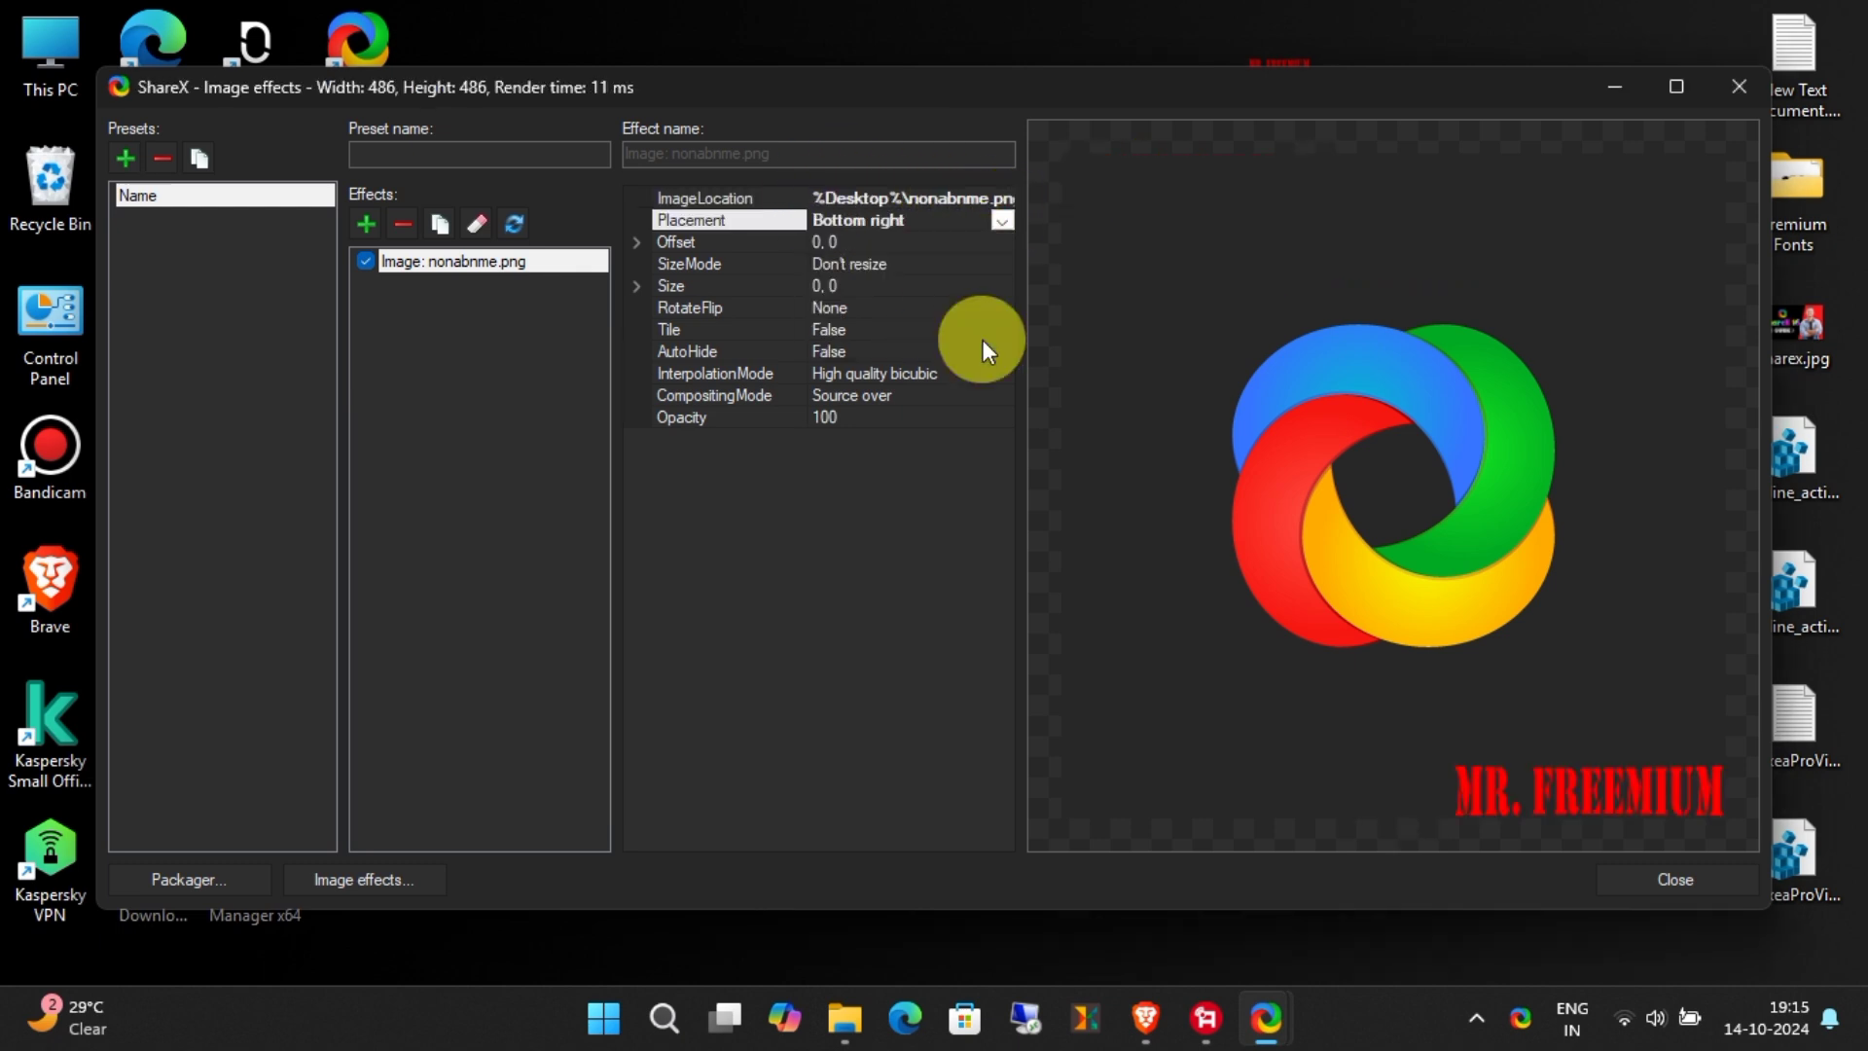
Step: Change the watermark Offset to 10, 10
left_click(827, 242)
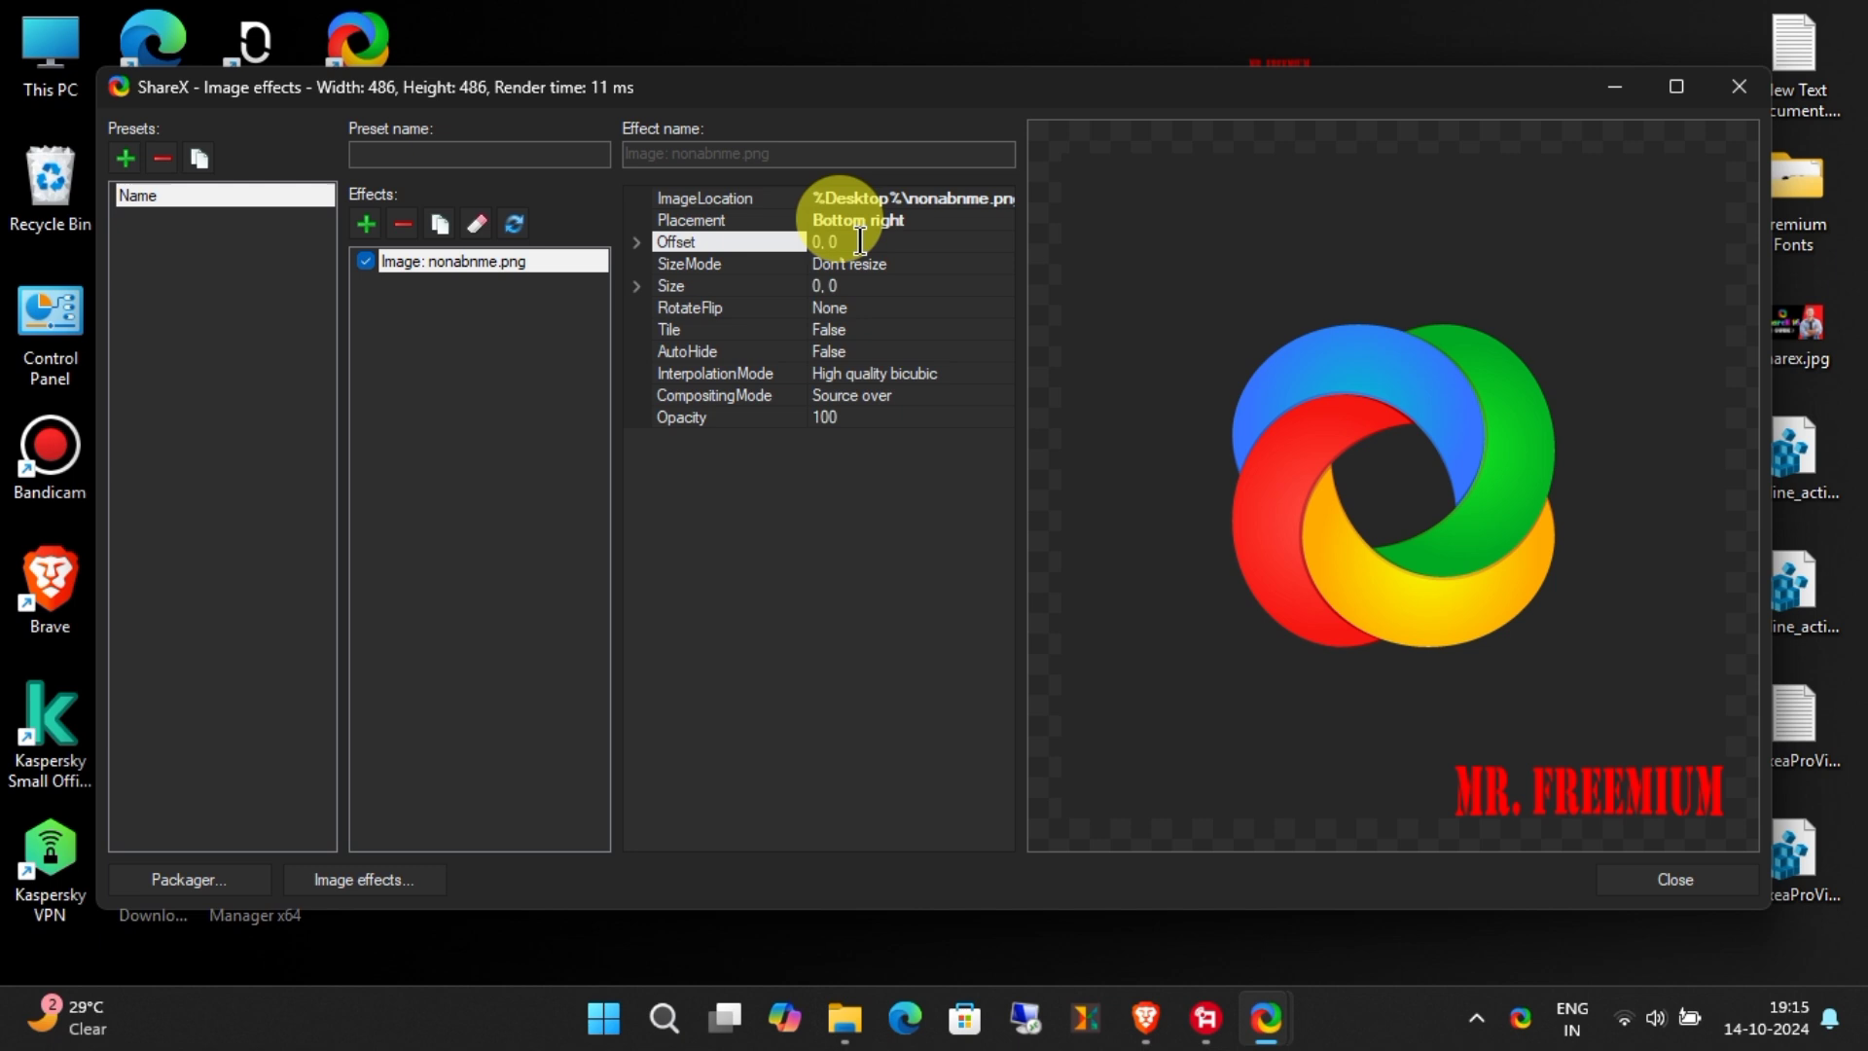
type("2")
key("BackSpace")
type("2, ")
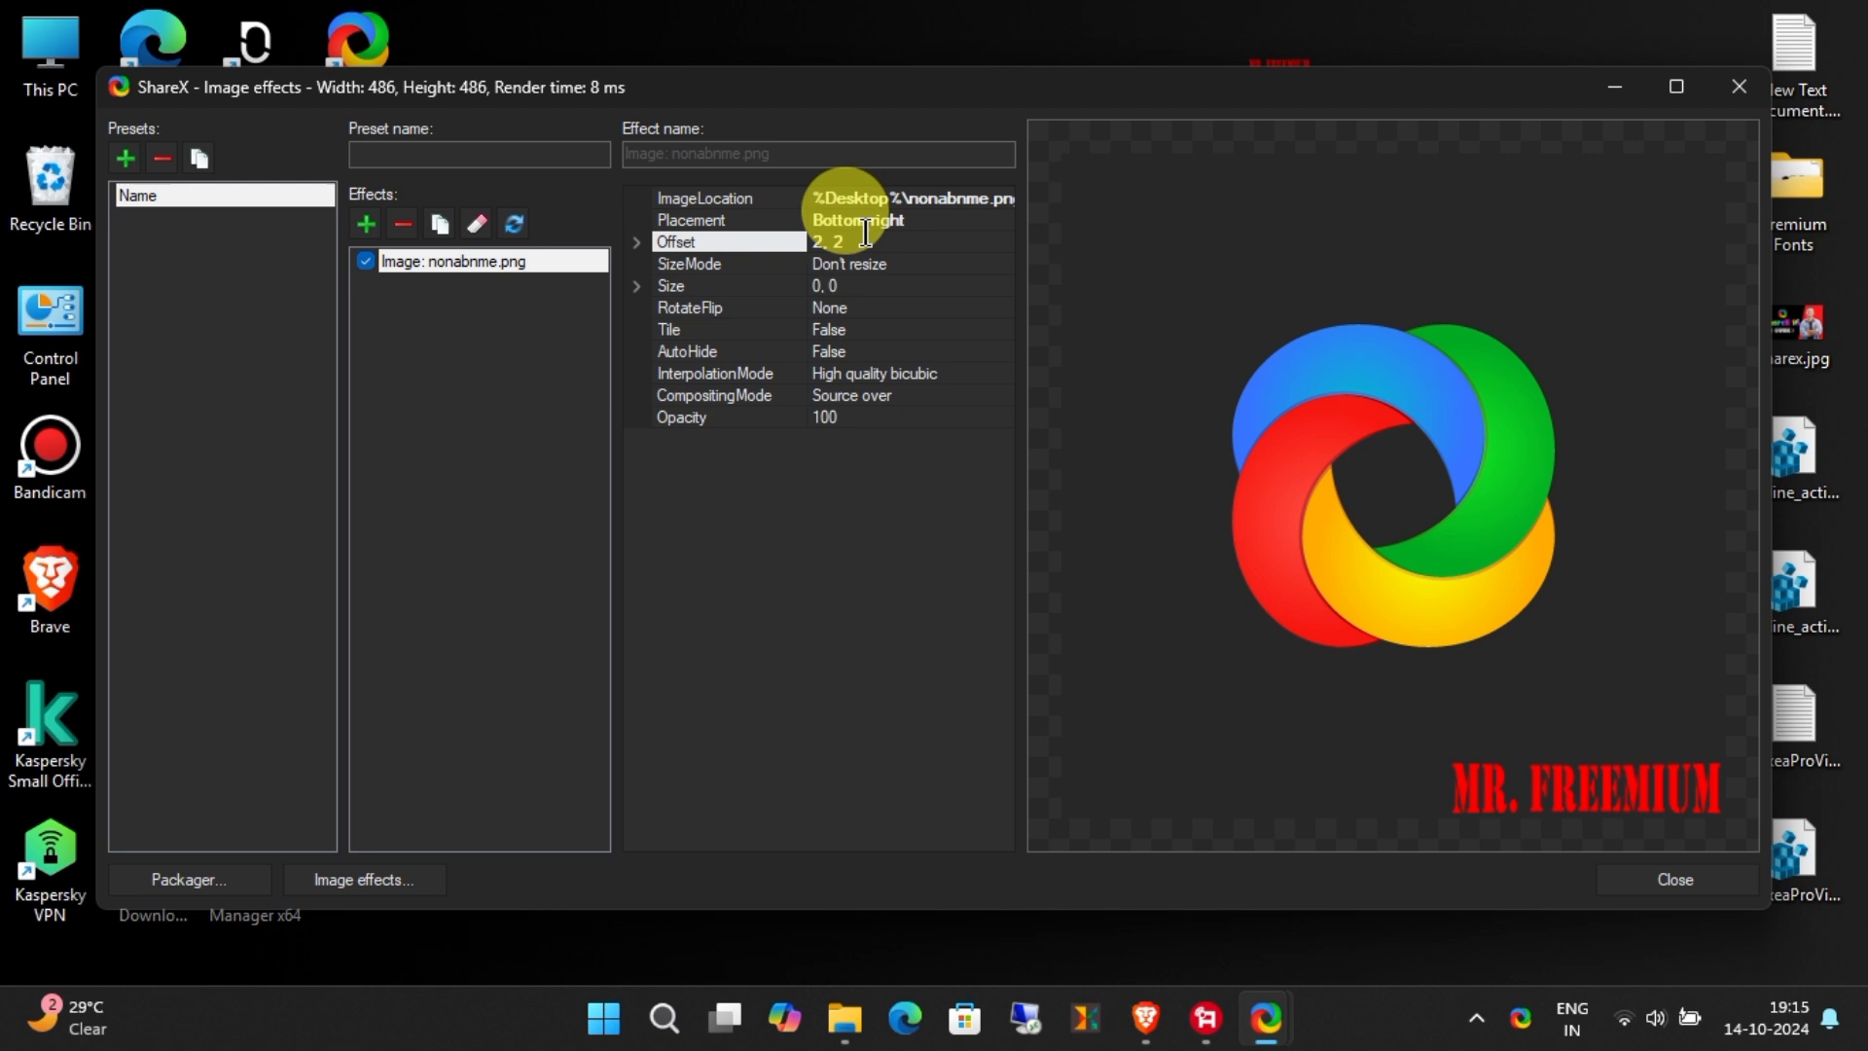
type("10")
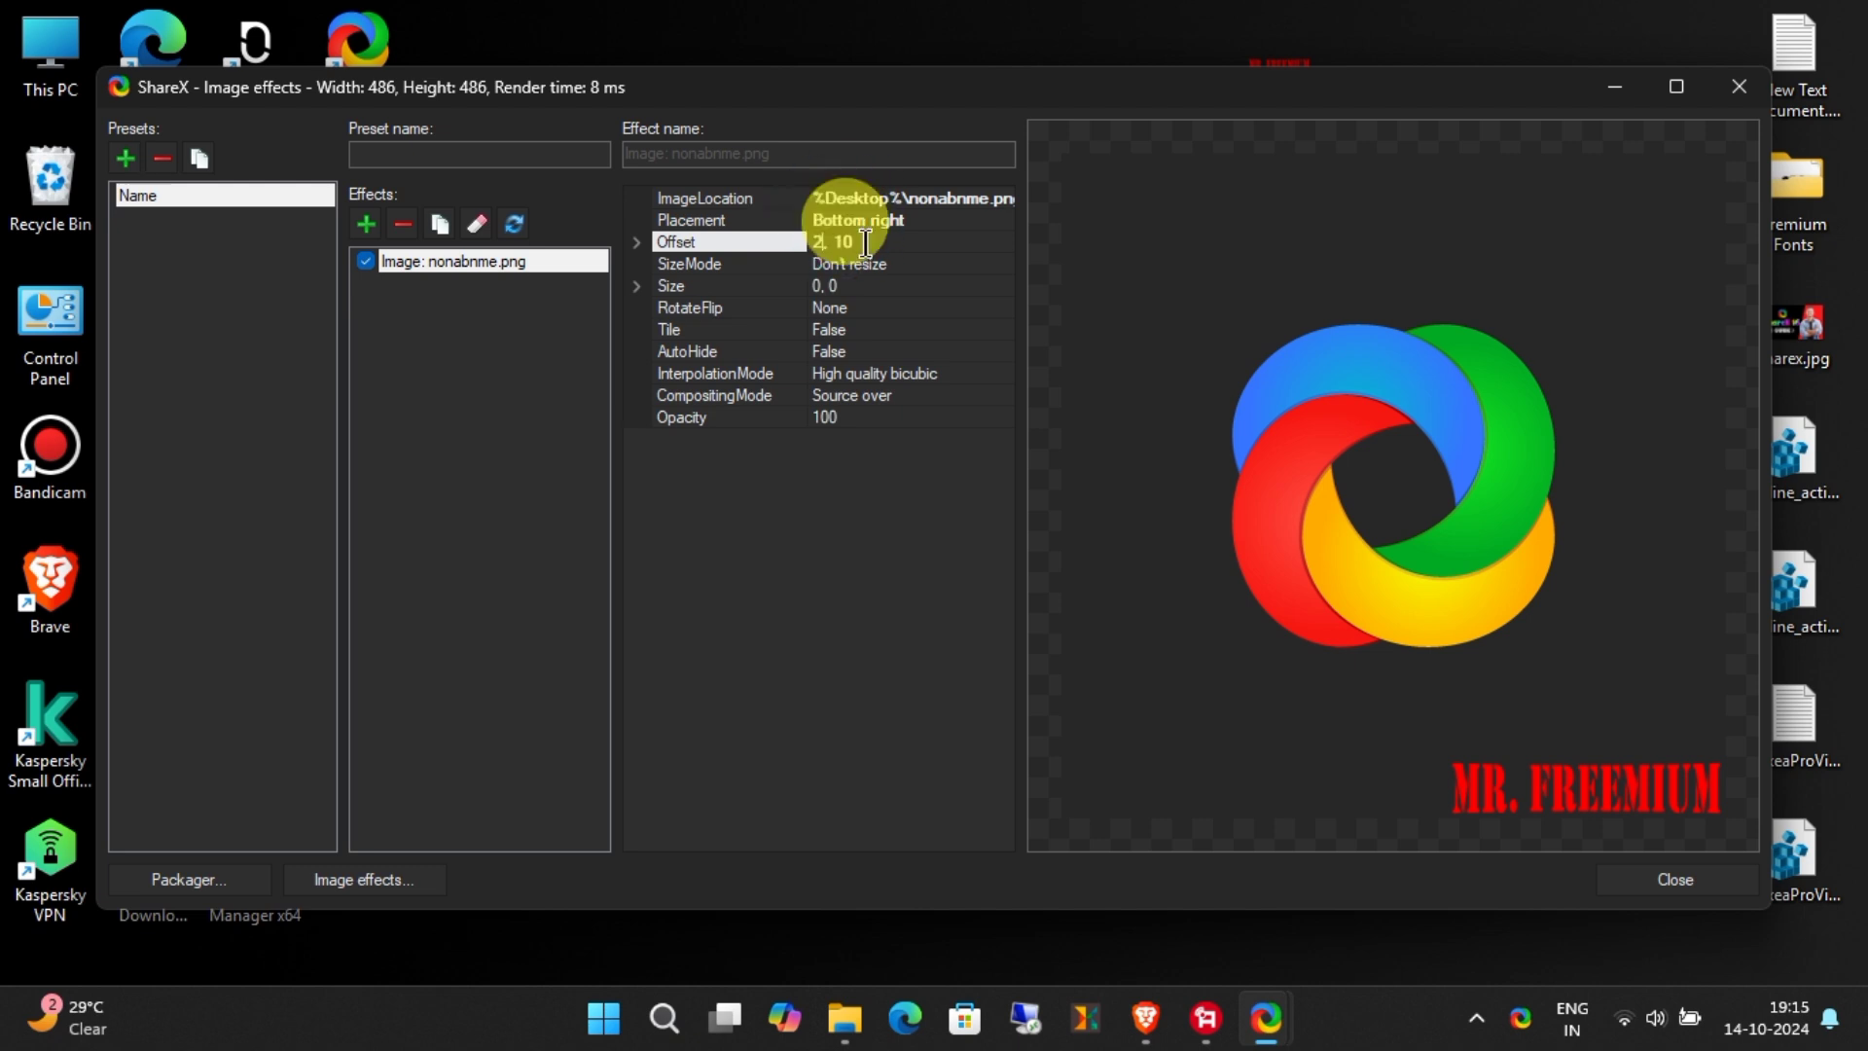
key("BackSpace")
type("10")
key("Return")
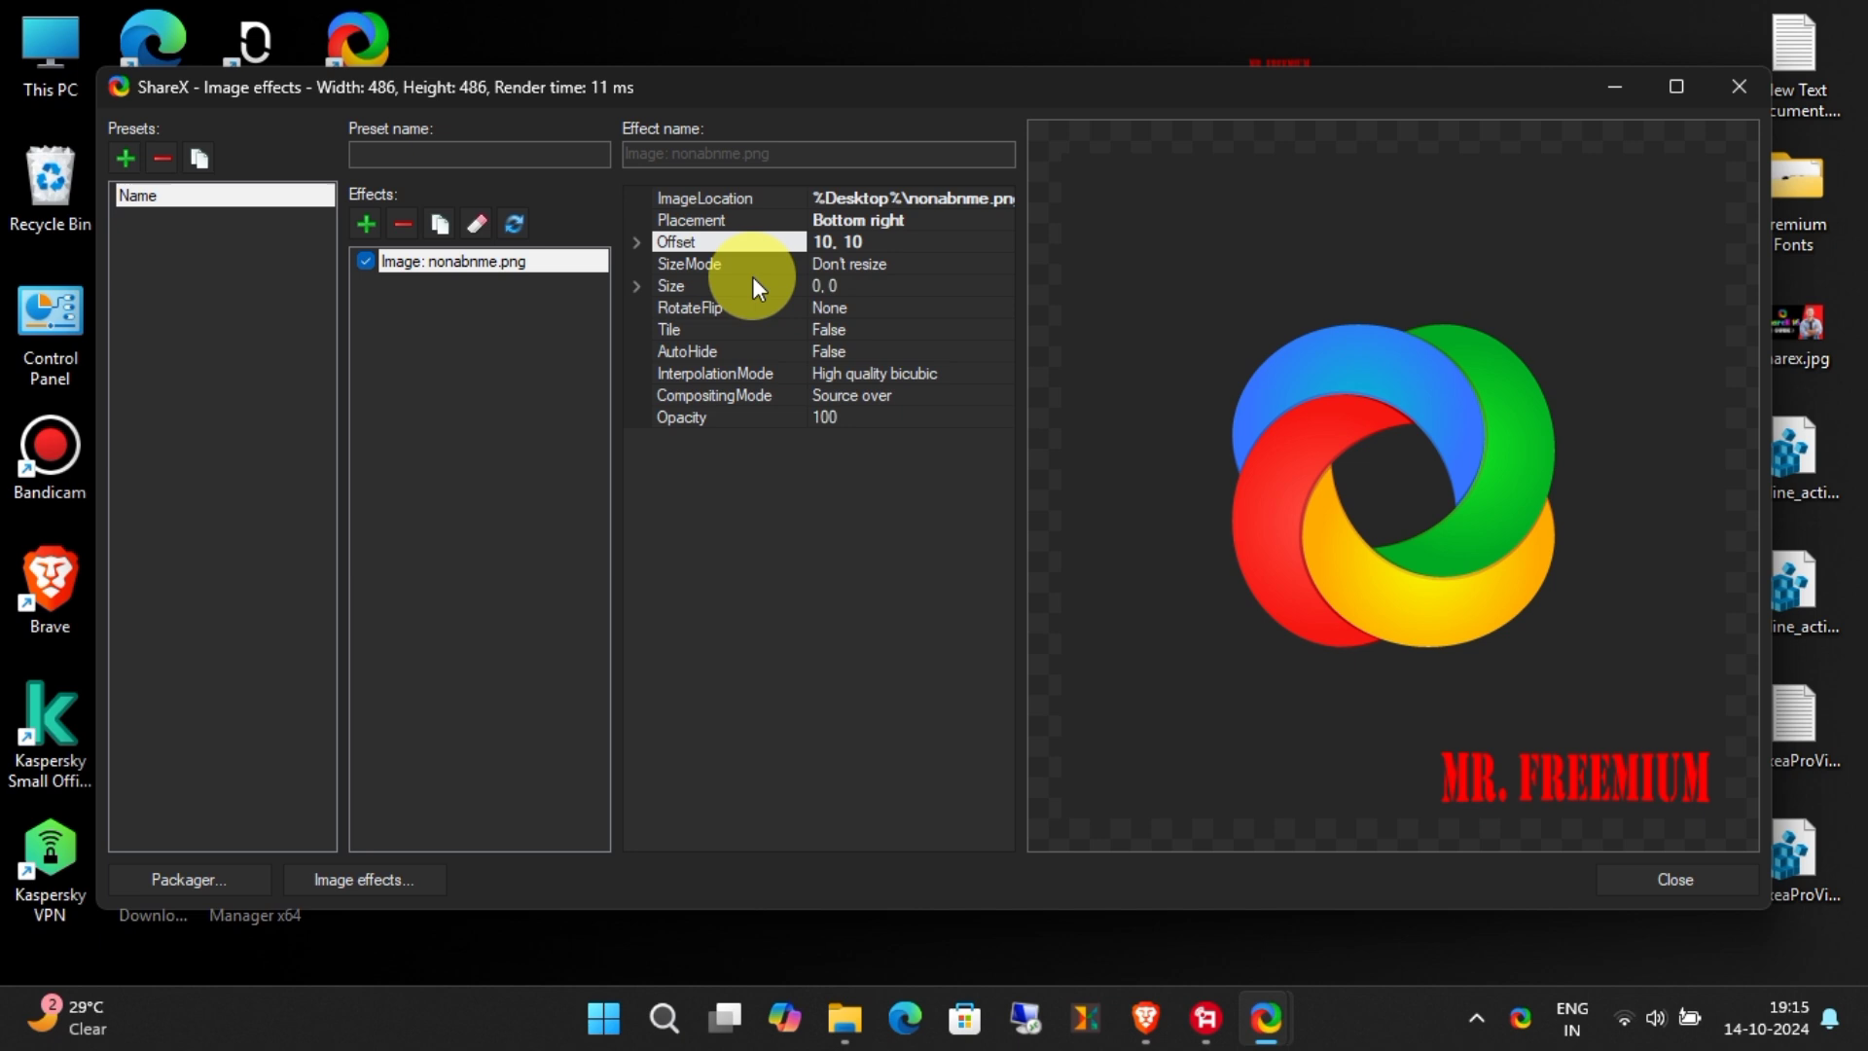
Step: Set the watermark SizeMode to Percentage of canvas
left_click(785, 266)
left_click(999, 264)
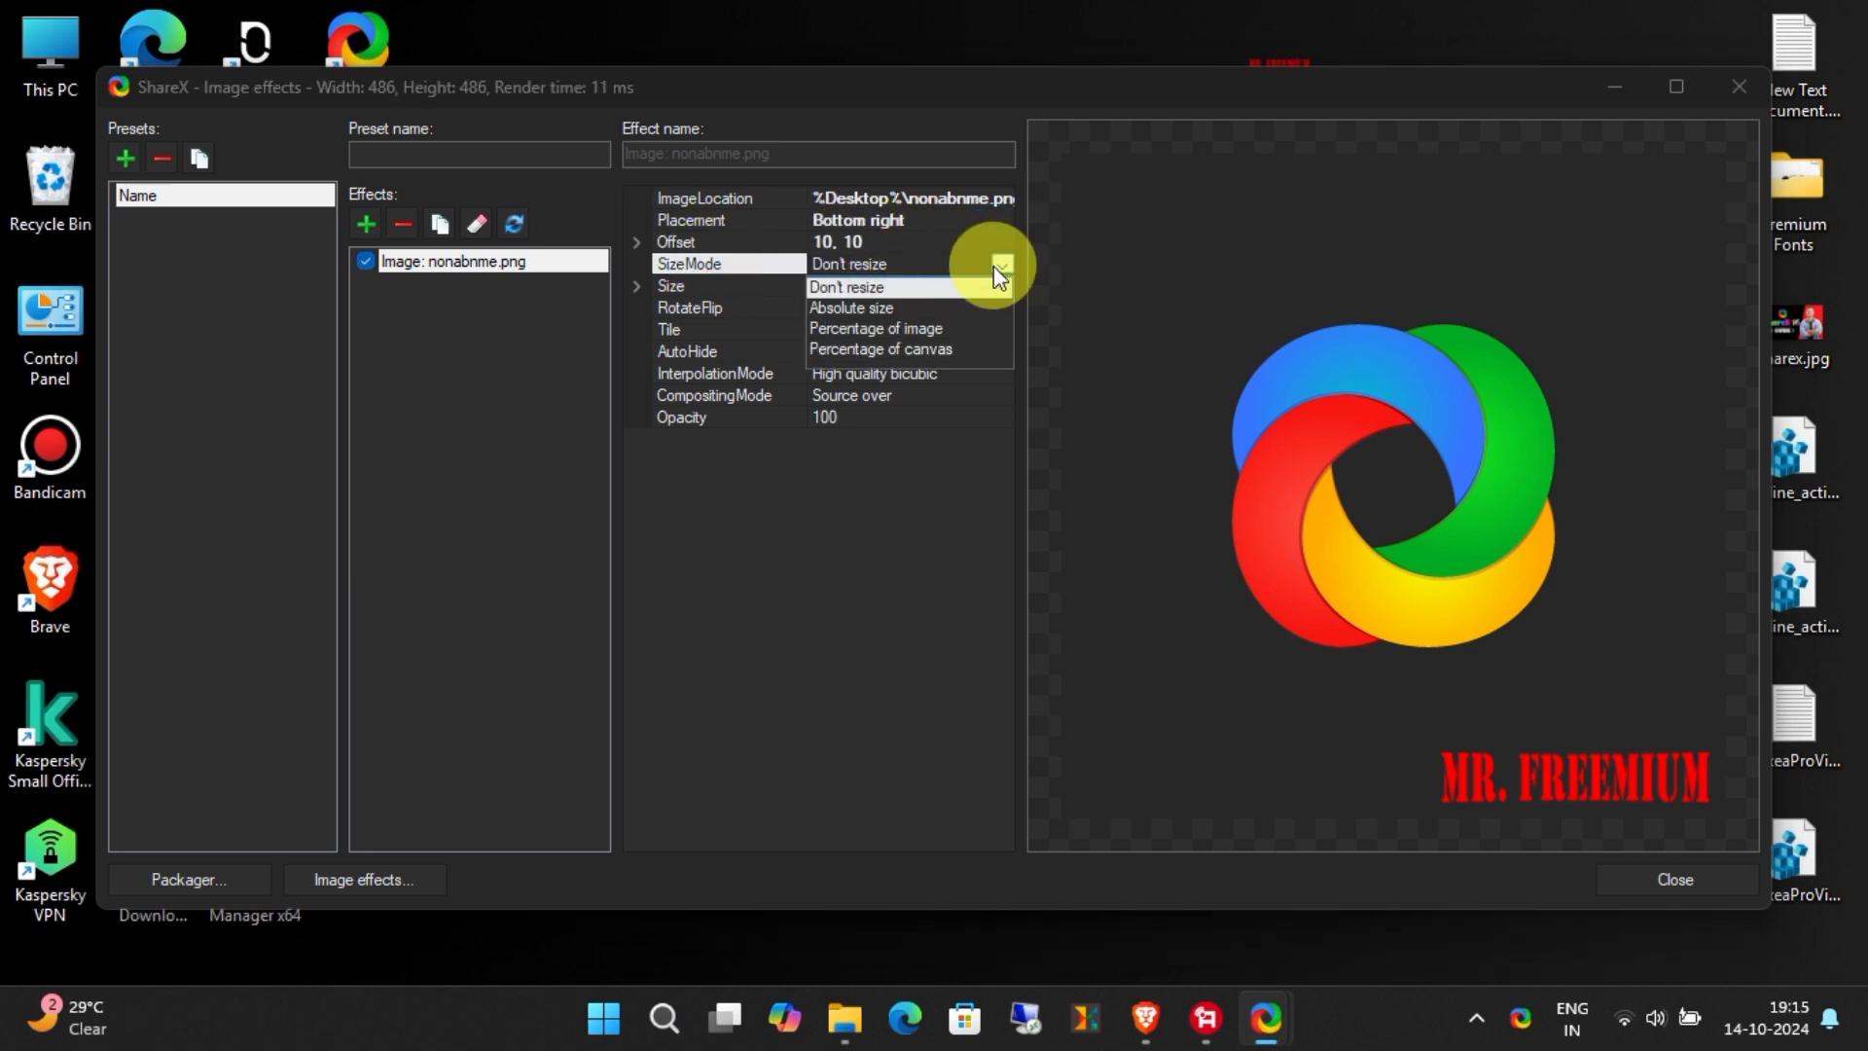
left_click(884, 329)
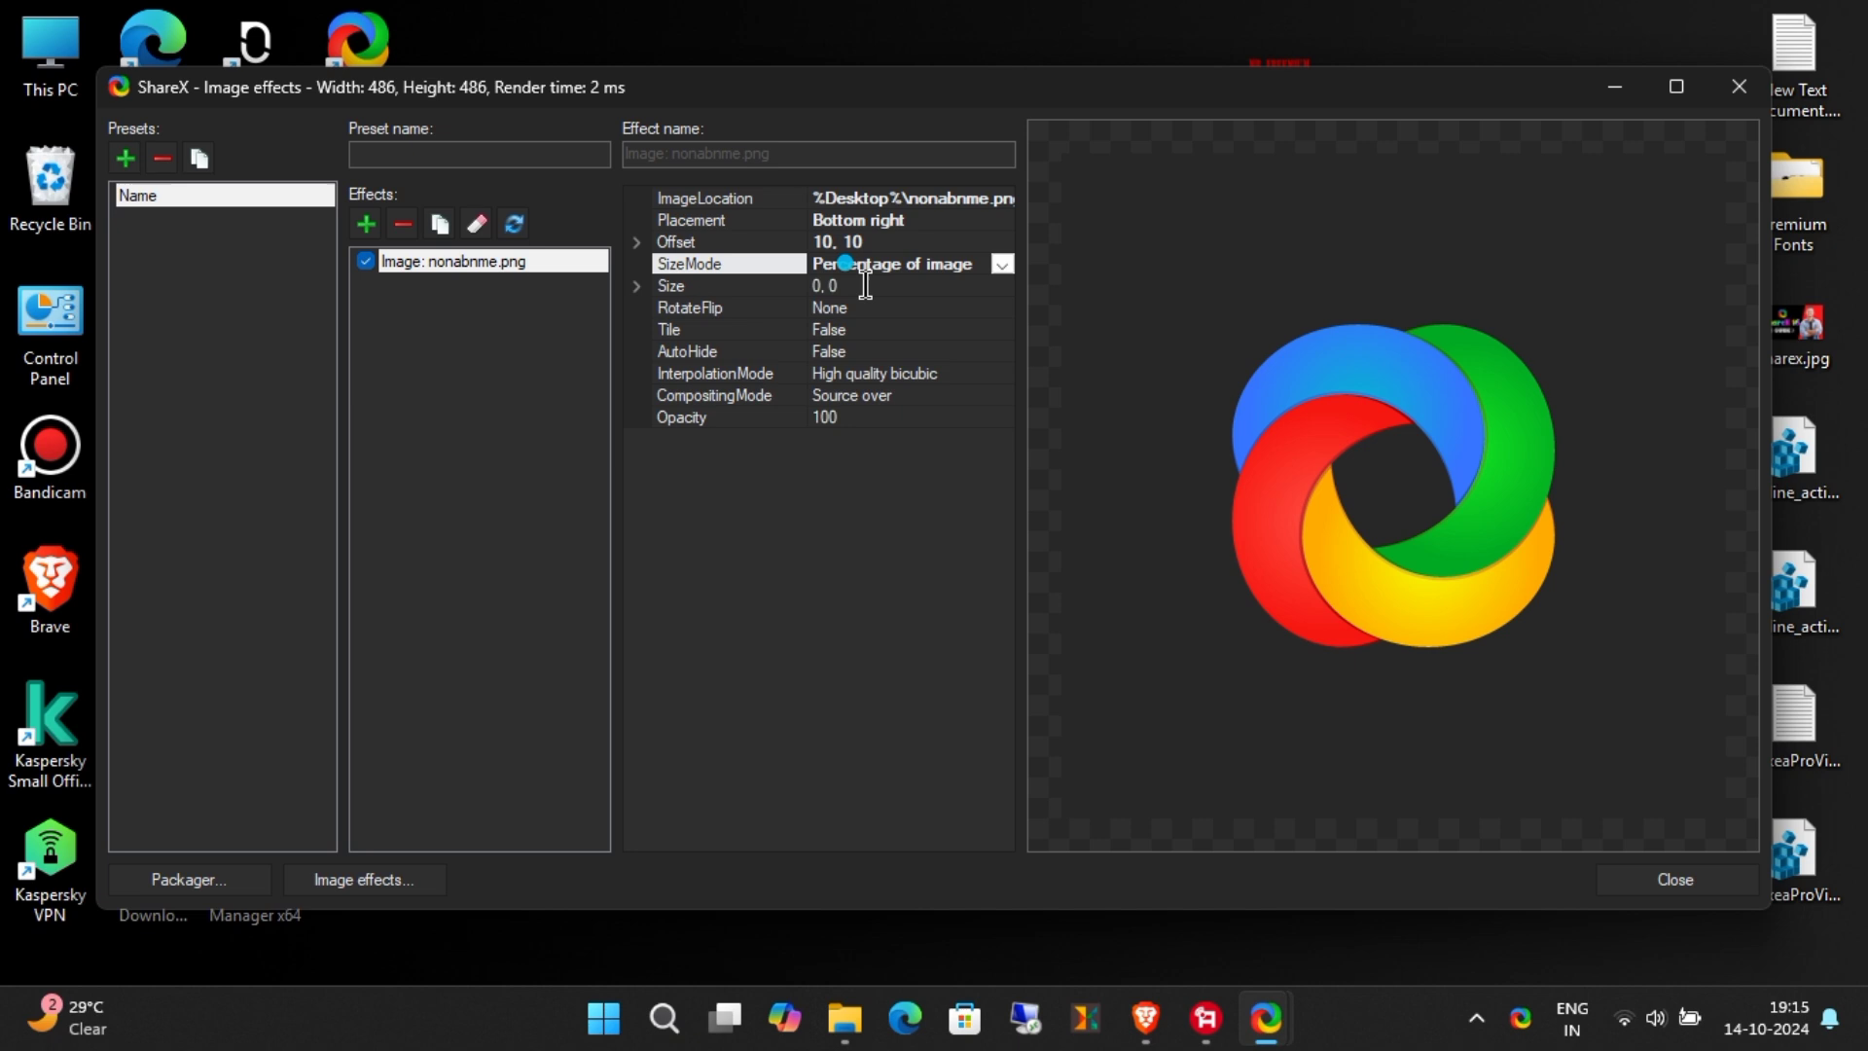
left_click(864, 285)
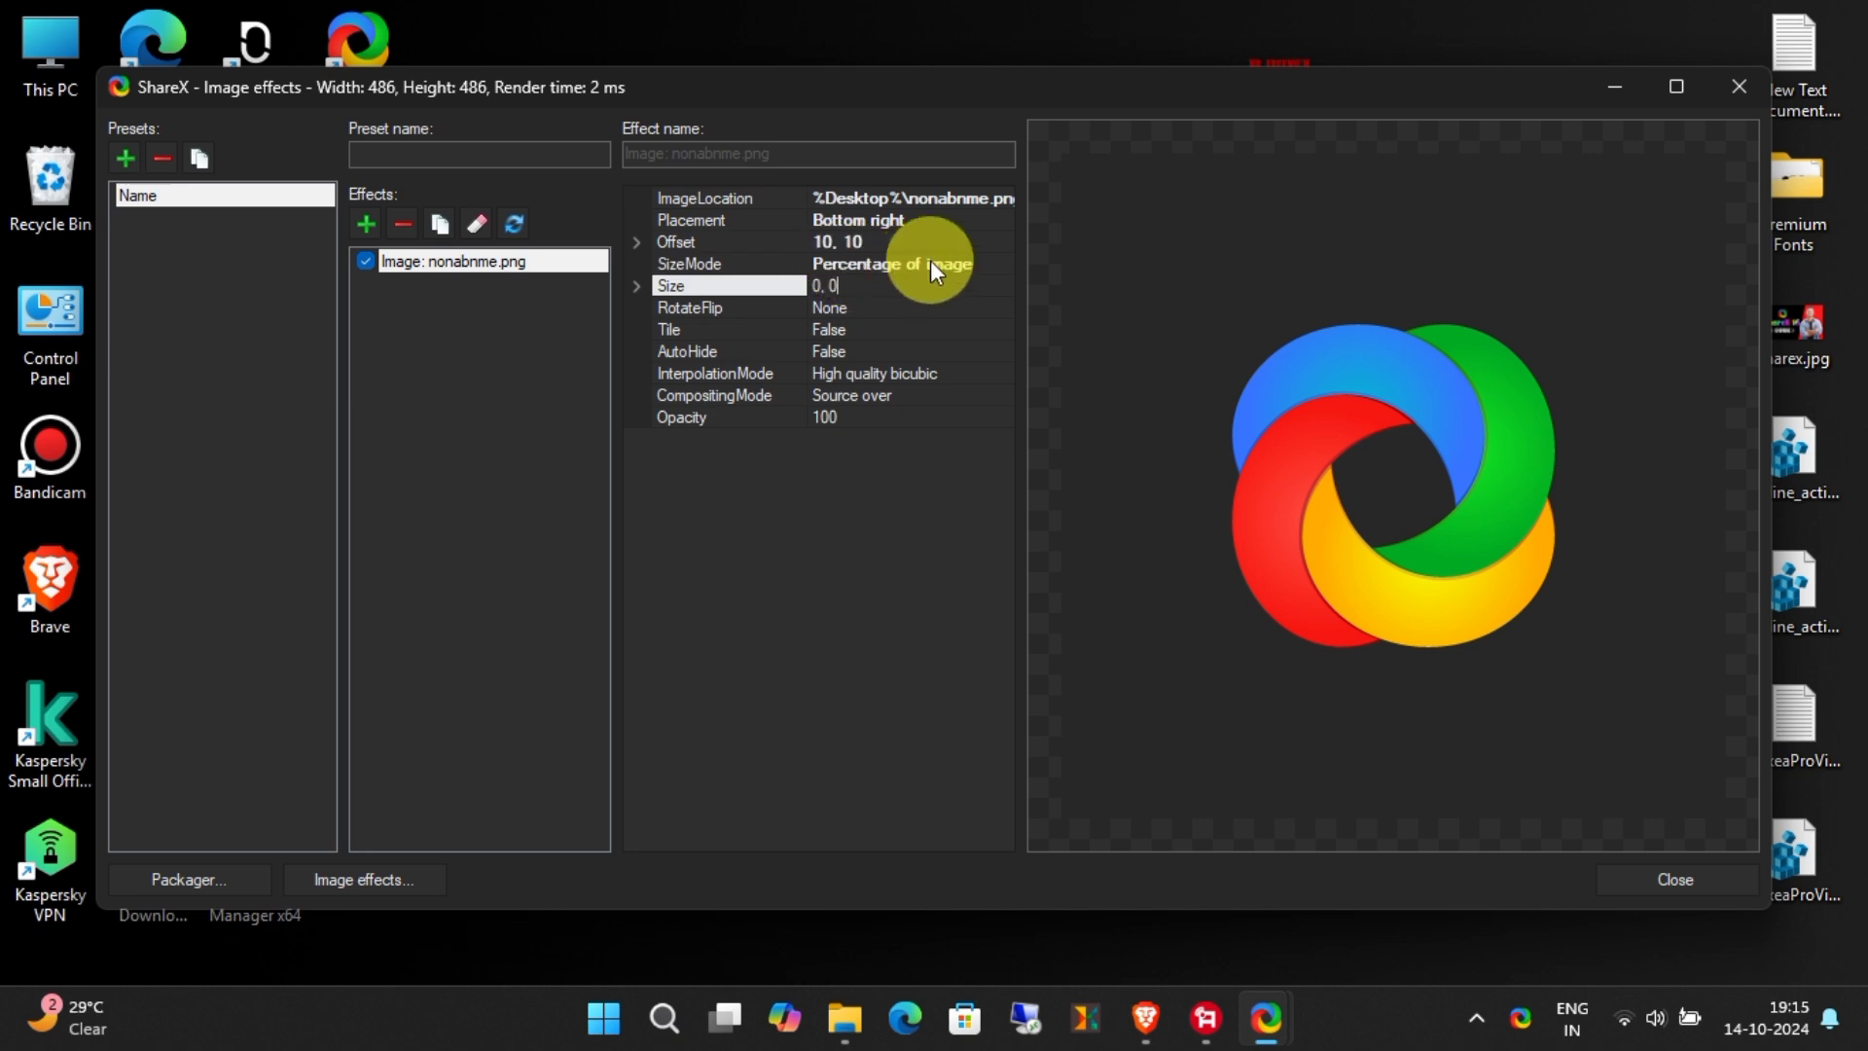
left_click(930, 262)
left_click(999, 264)
left_click(866, 307)
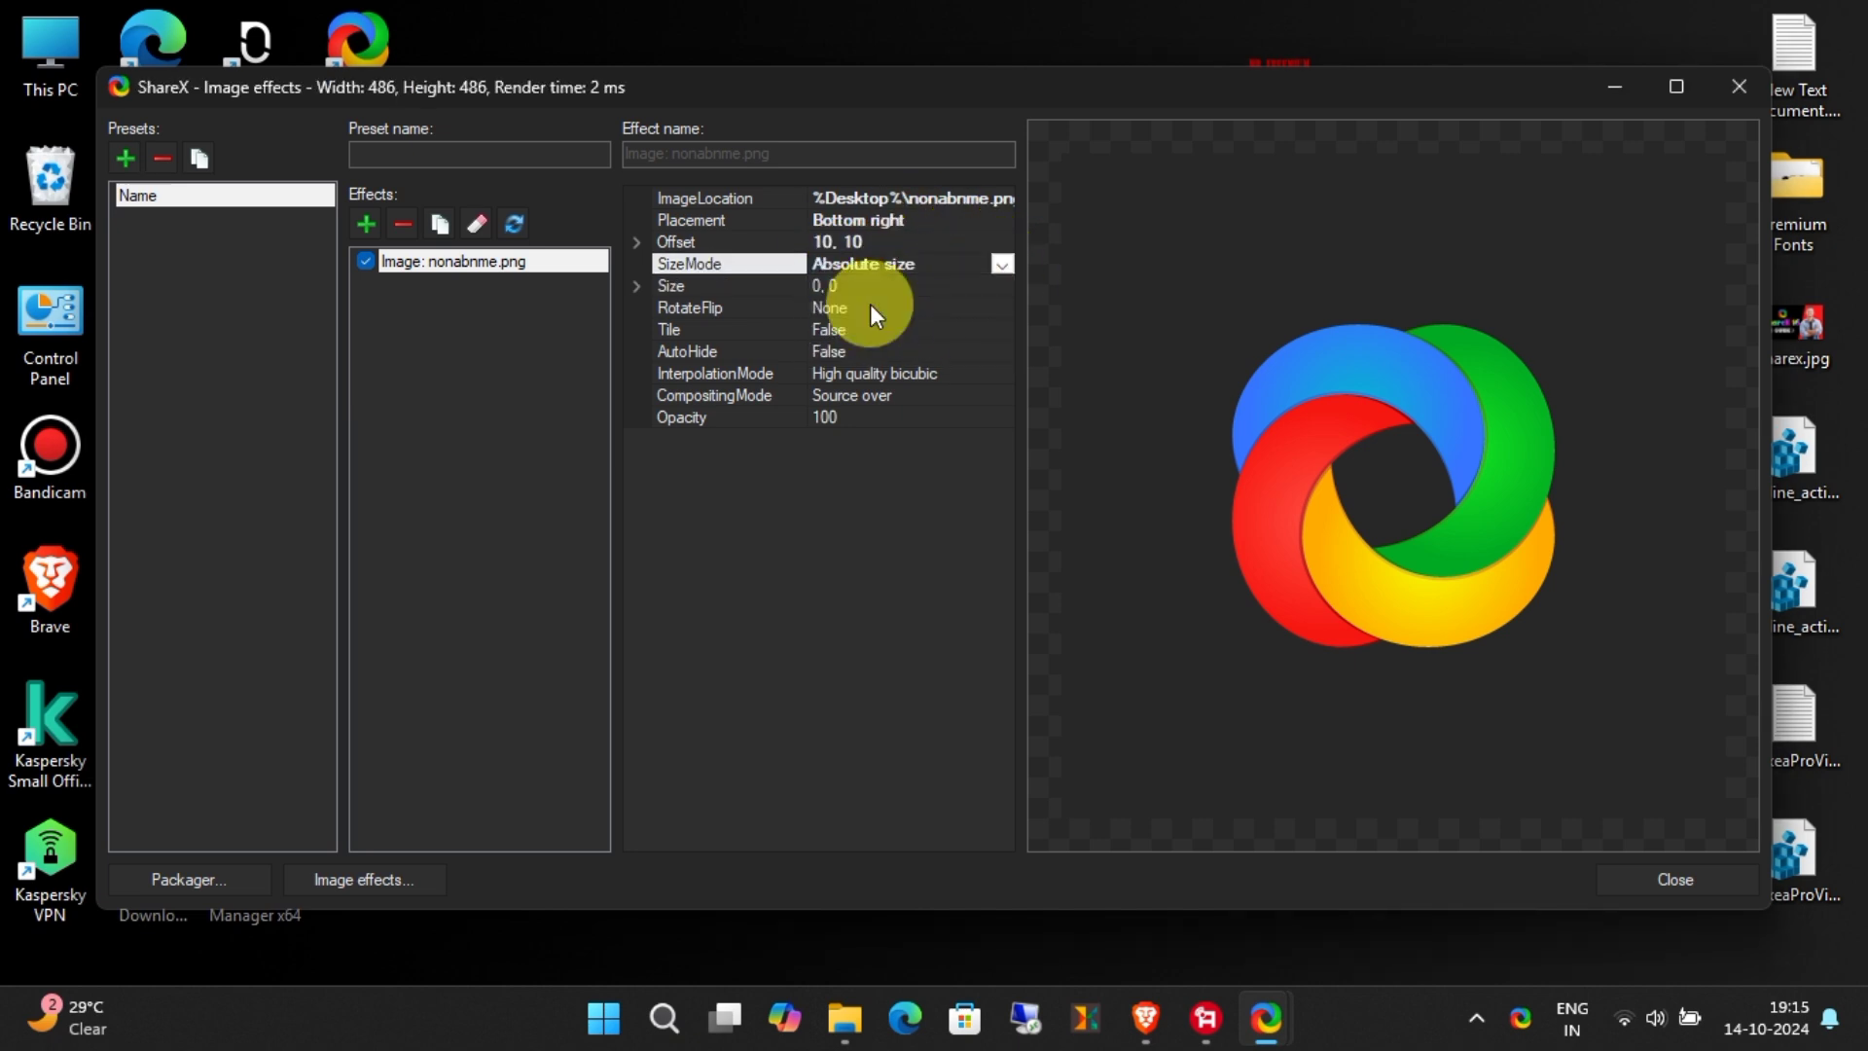
left_click(1003, 264)
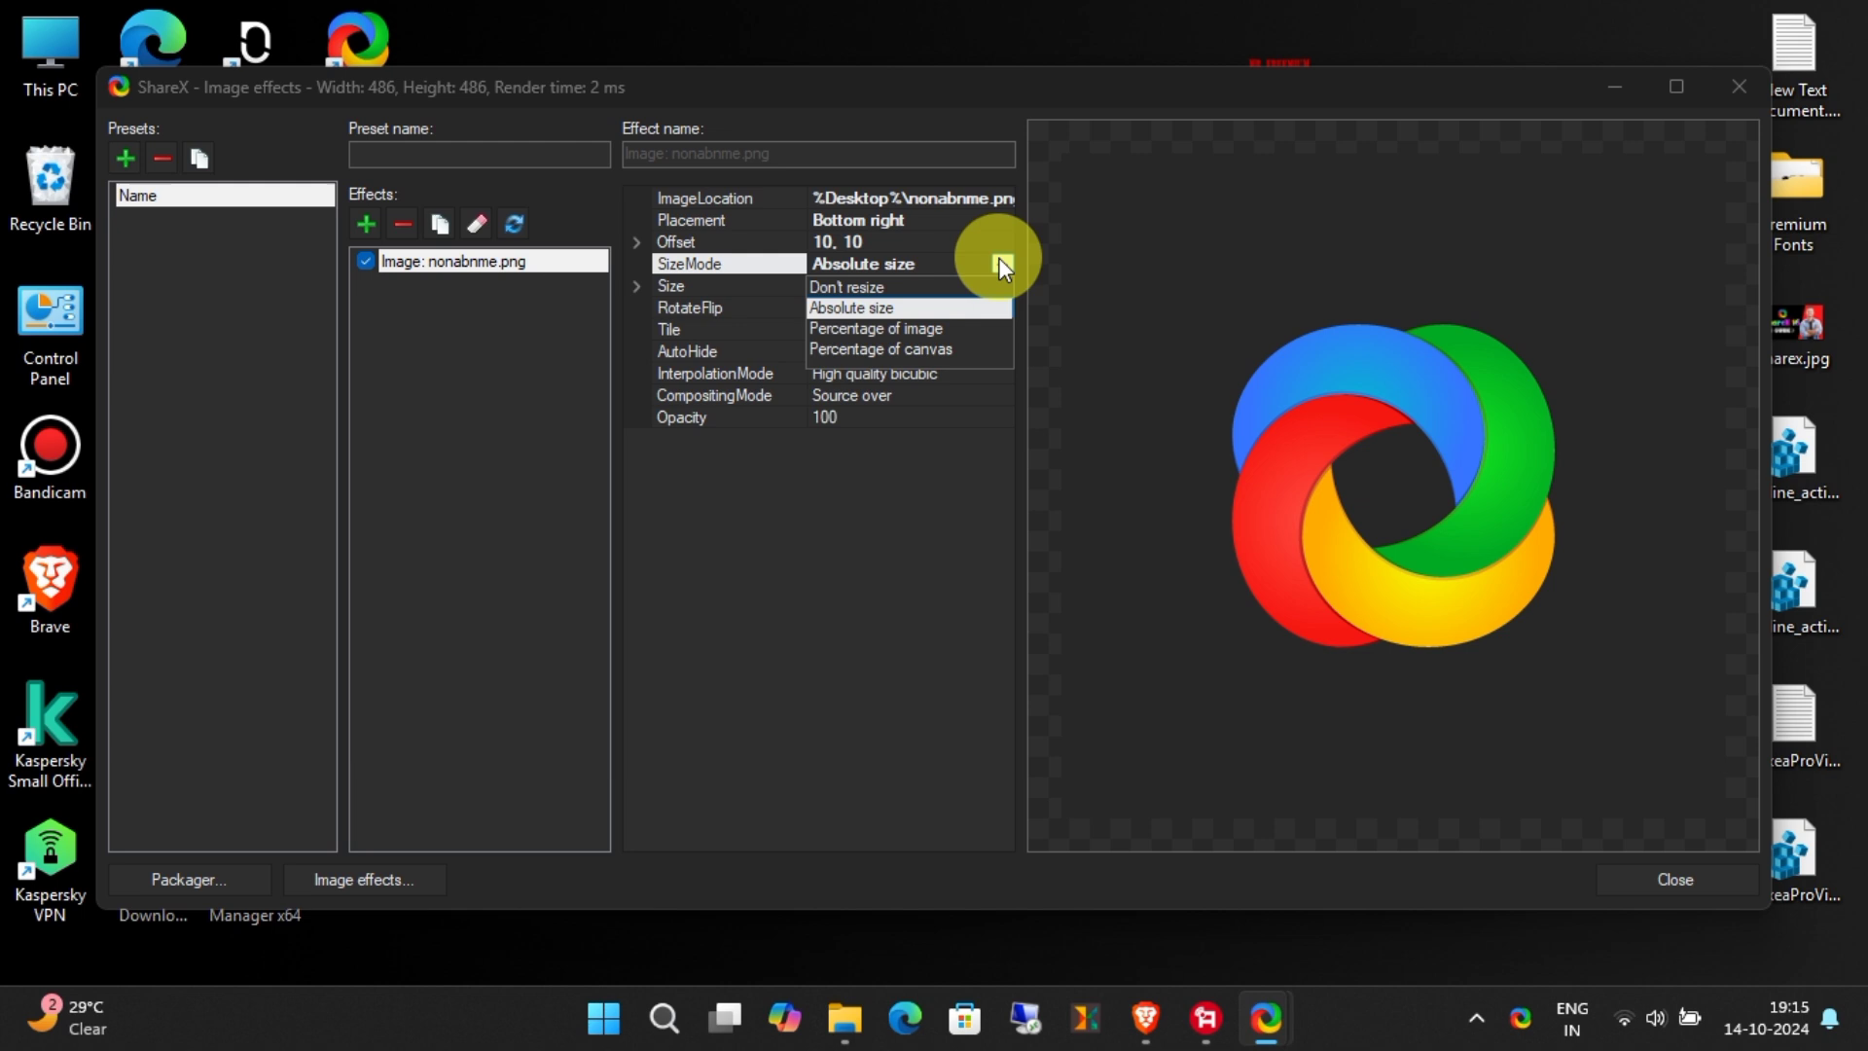
left_click(867, 287)
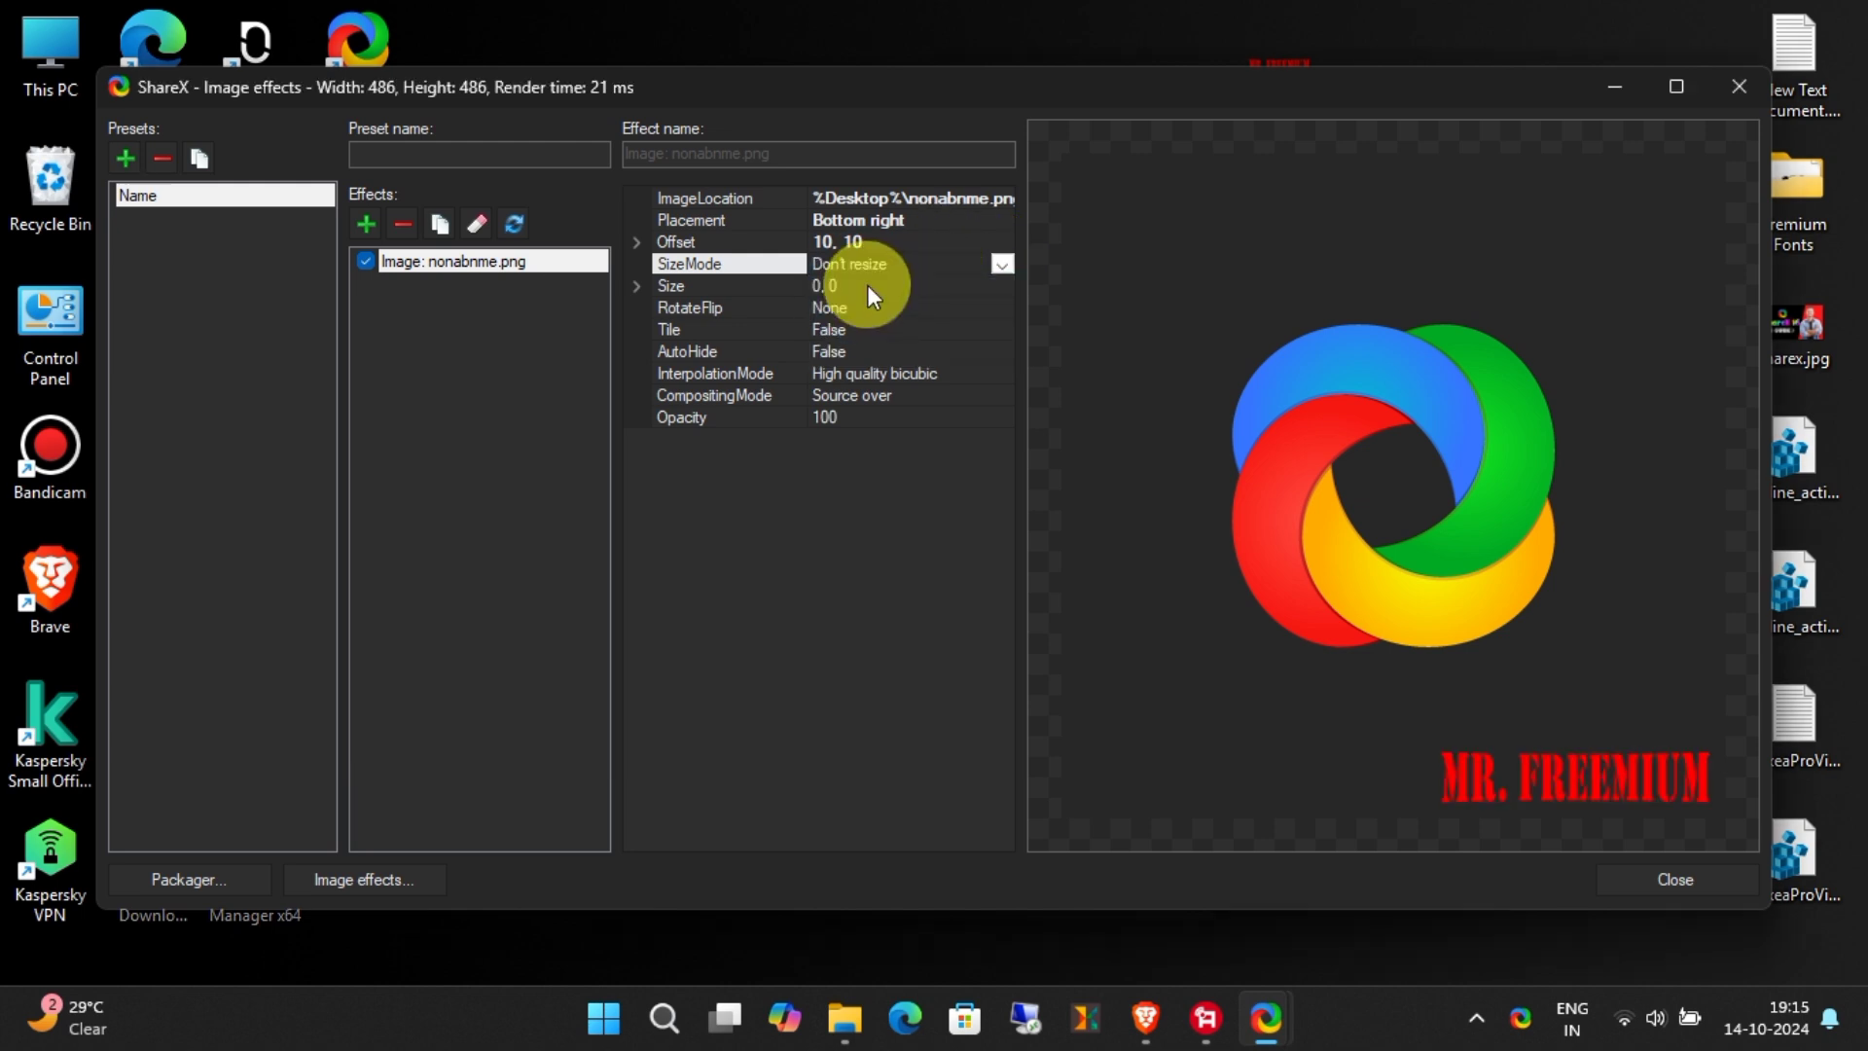
left_click(1001, 264)
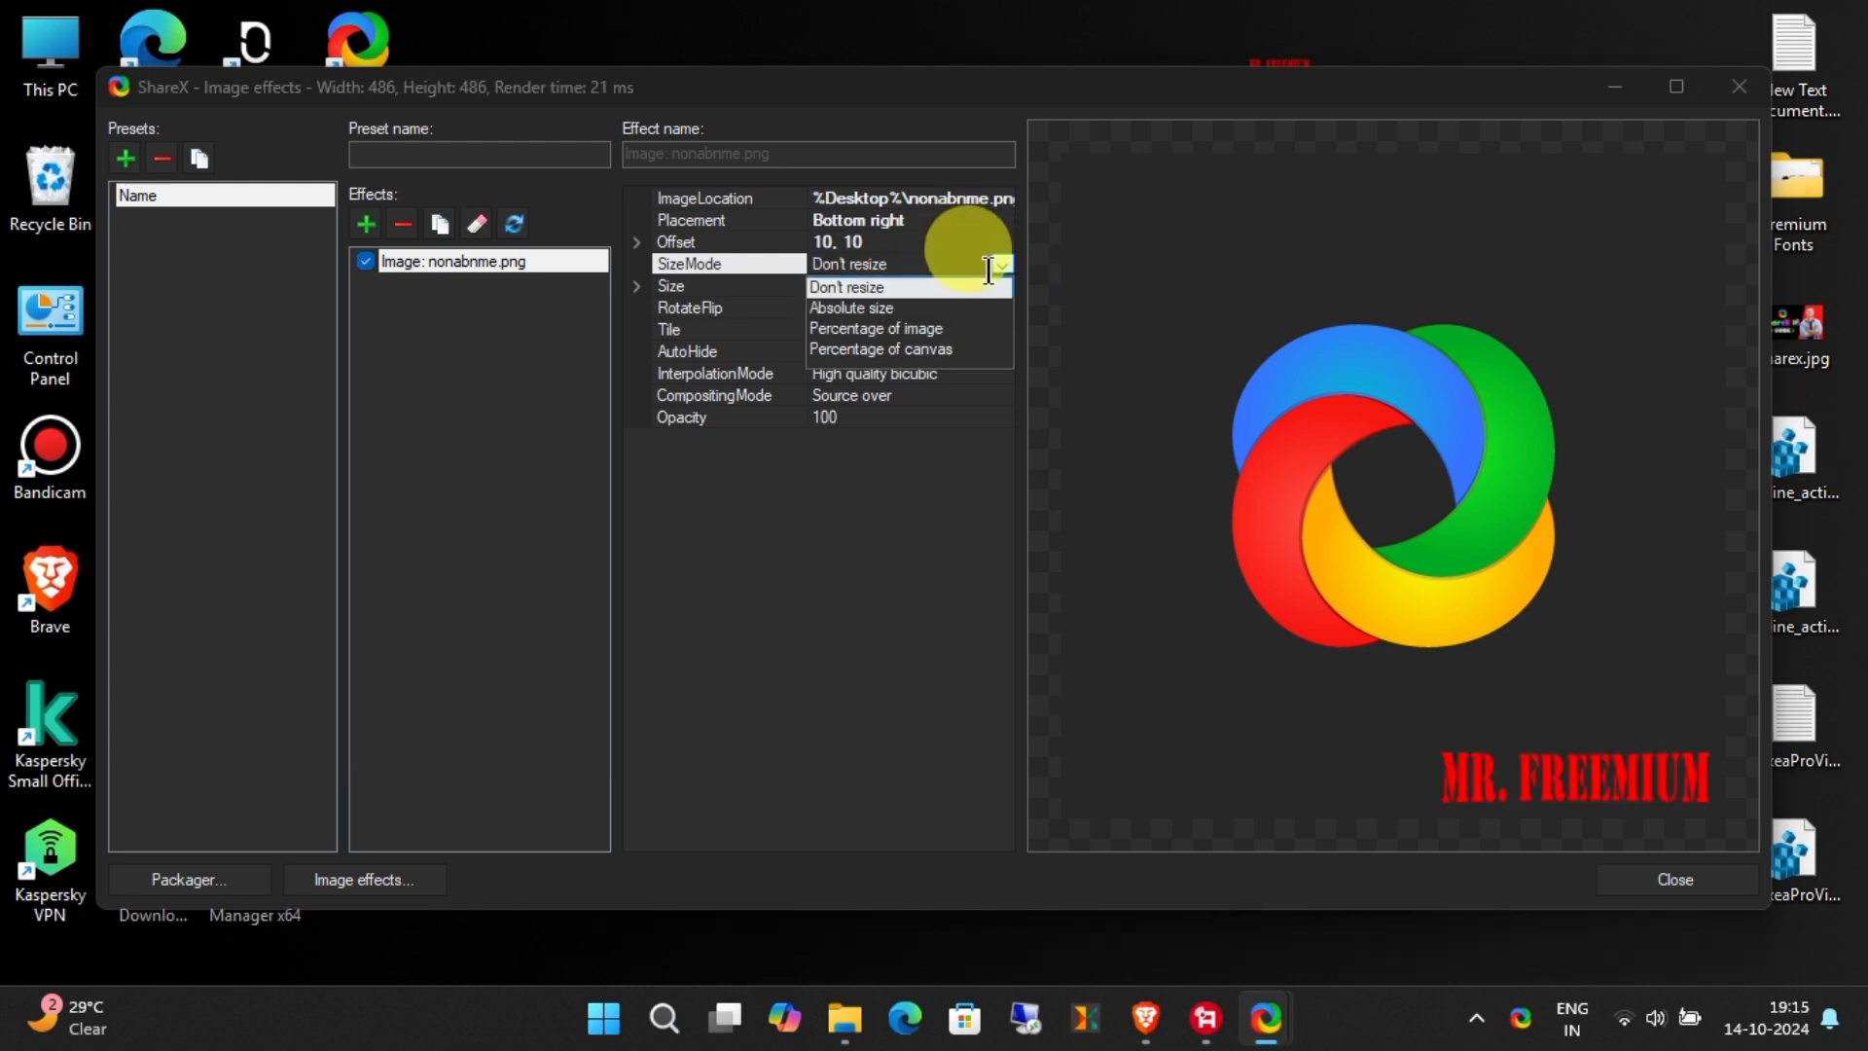
left_click(860, 348)
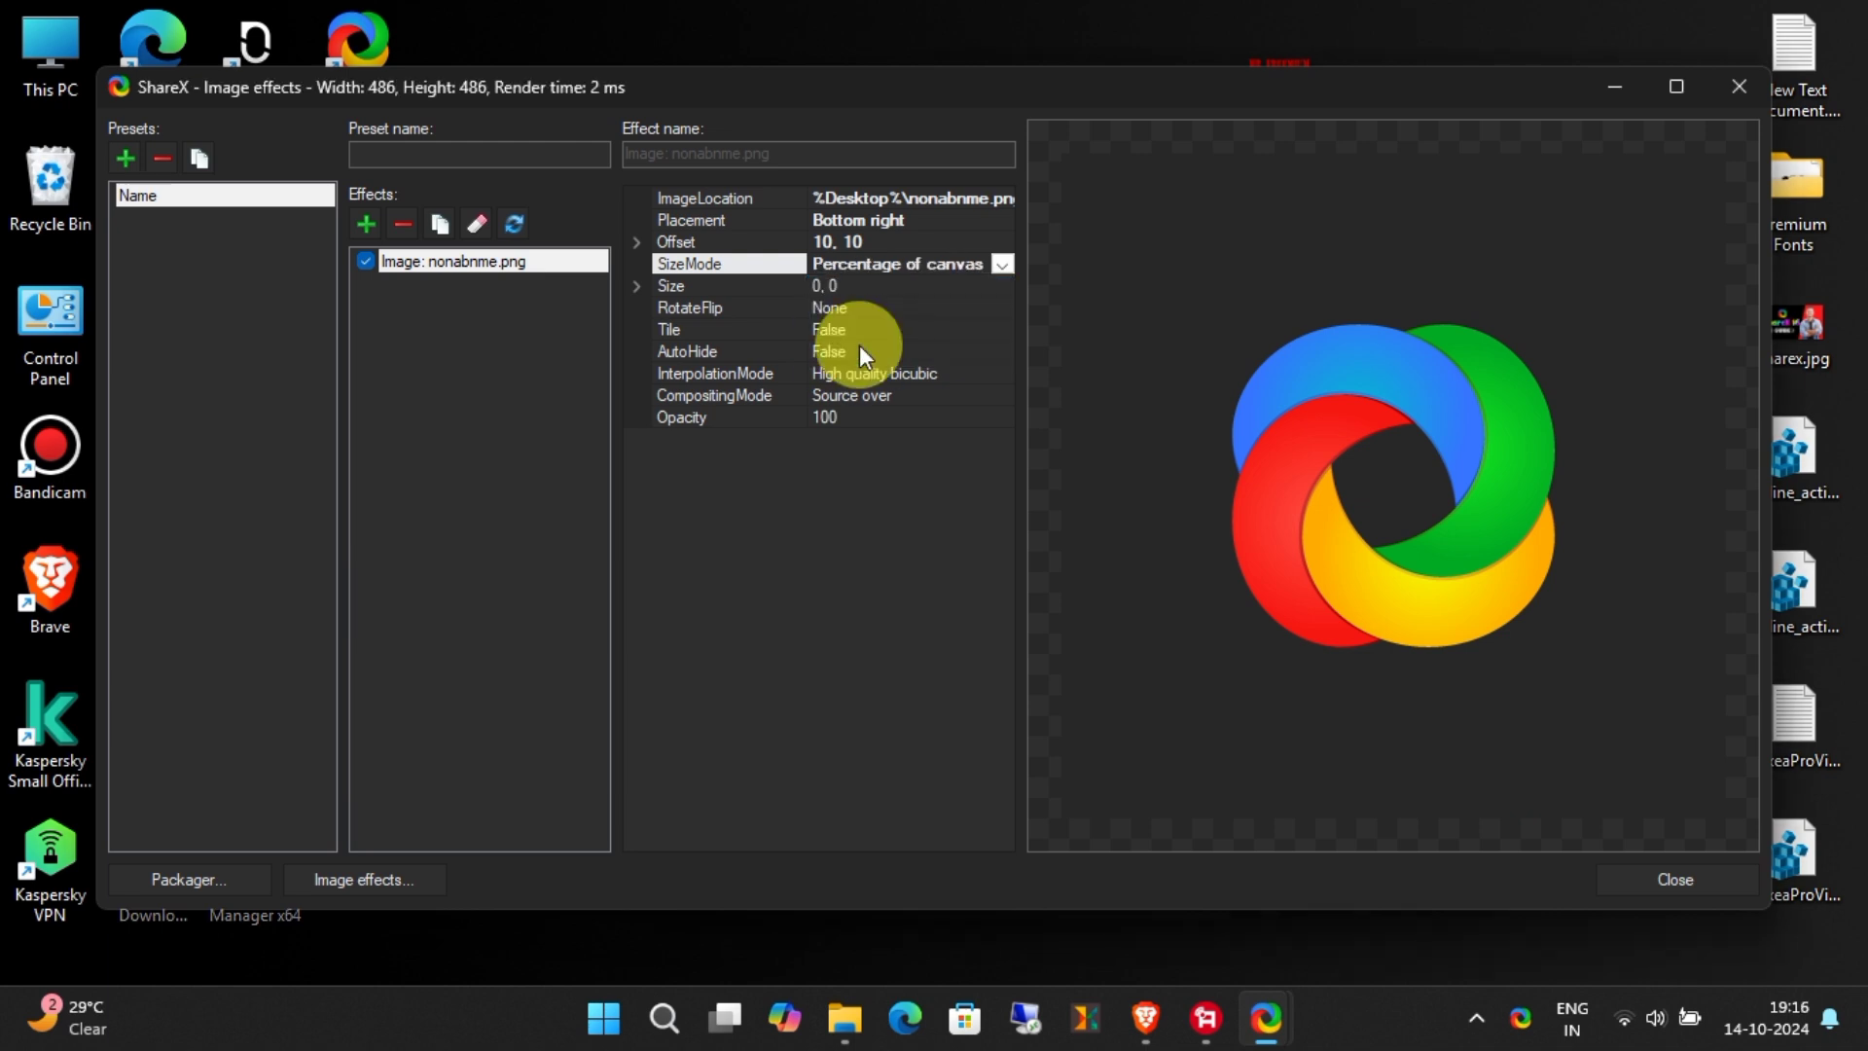
Step: Enter a watermark size of 5, 5 percent
left_click(853, 285)
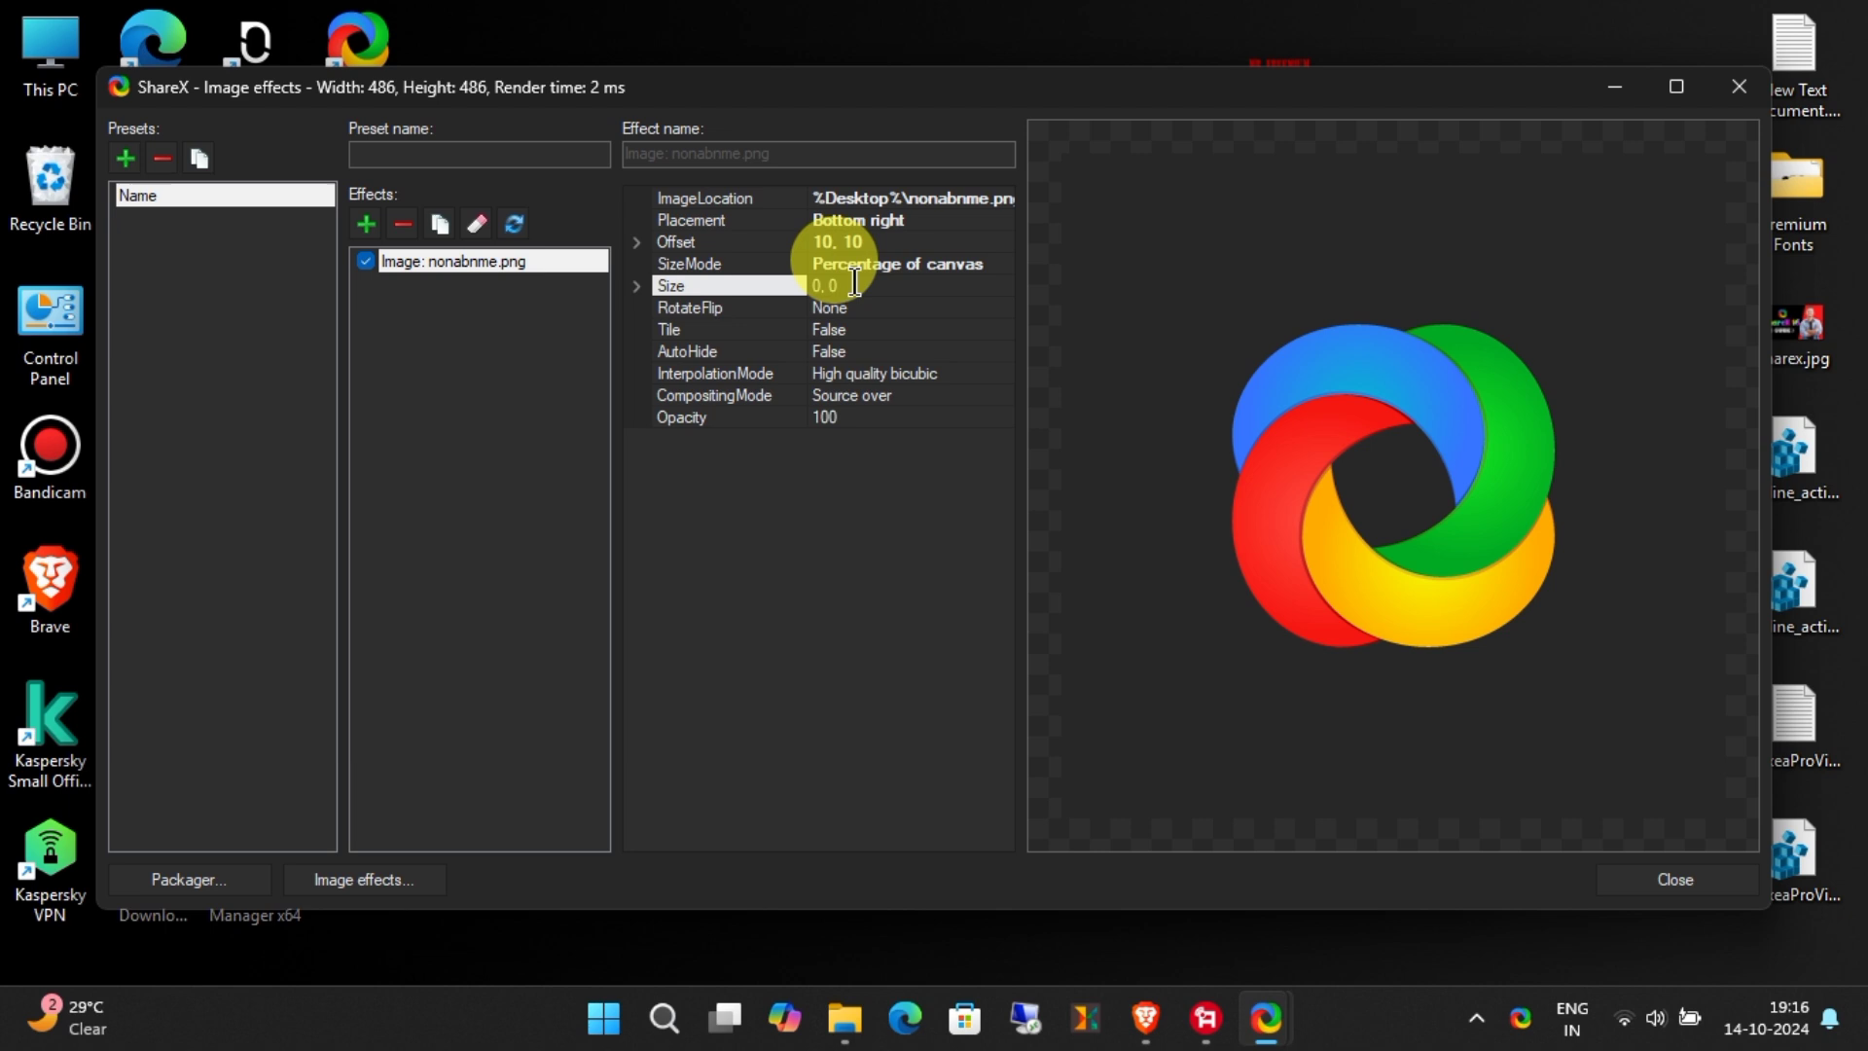
key("BackSpace")
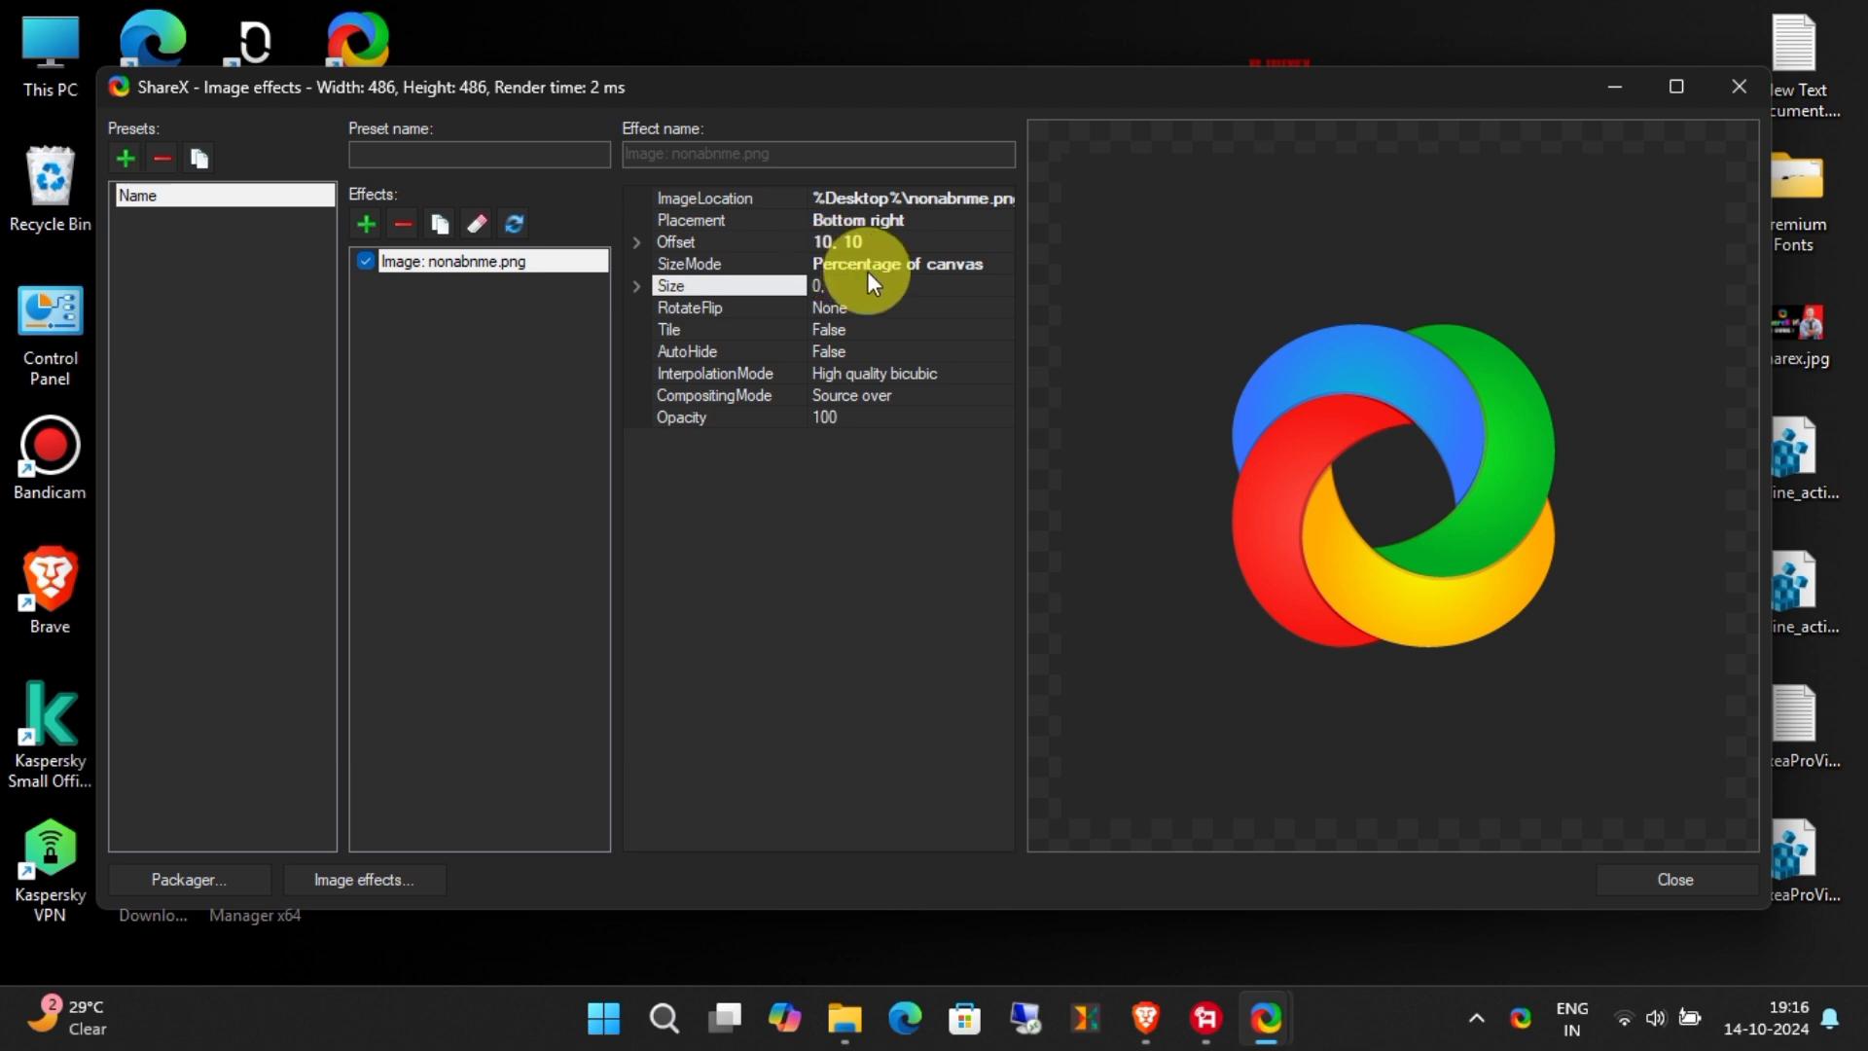
type("5")
key("Home")
key("Delete")
type("5")
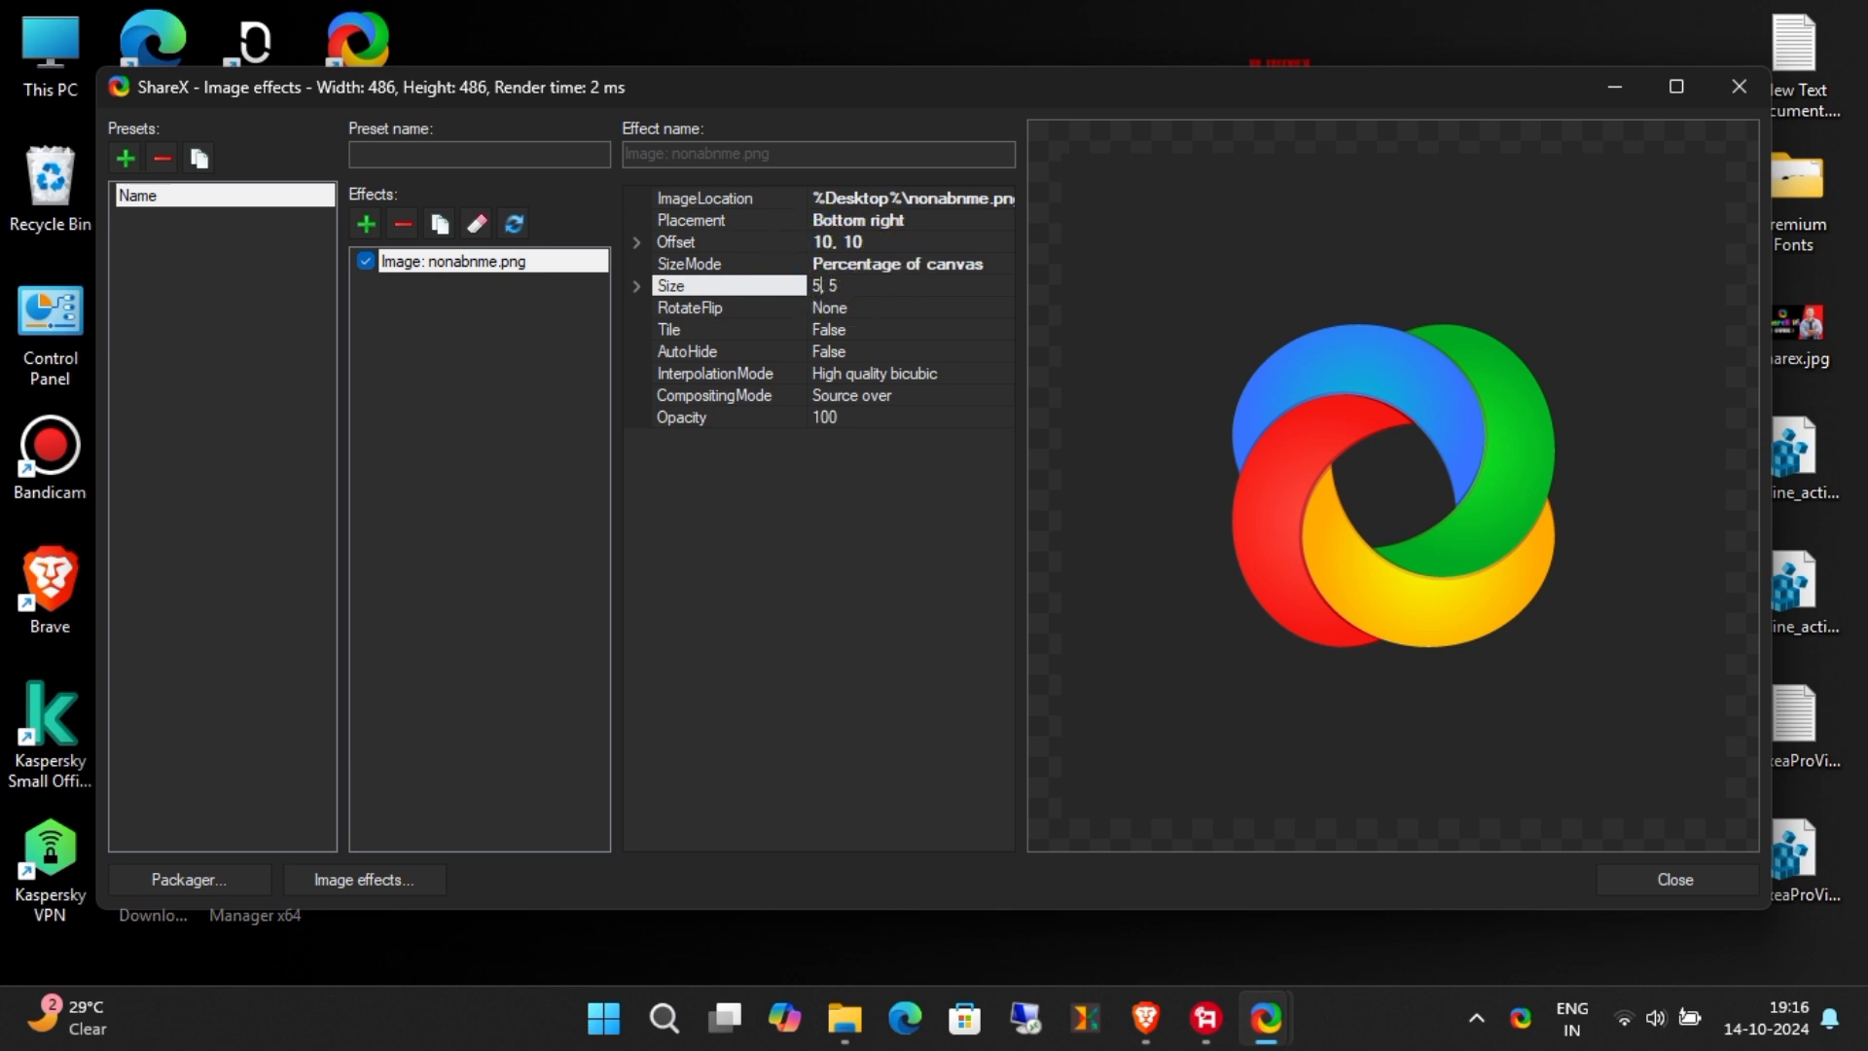
key("Return")
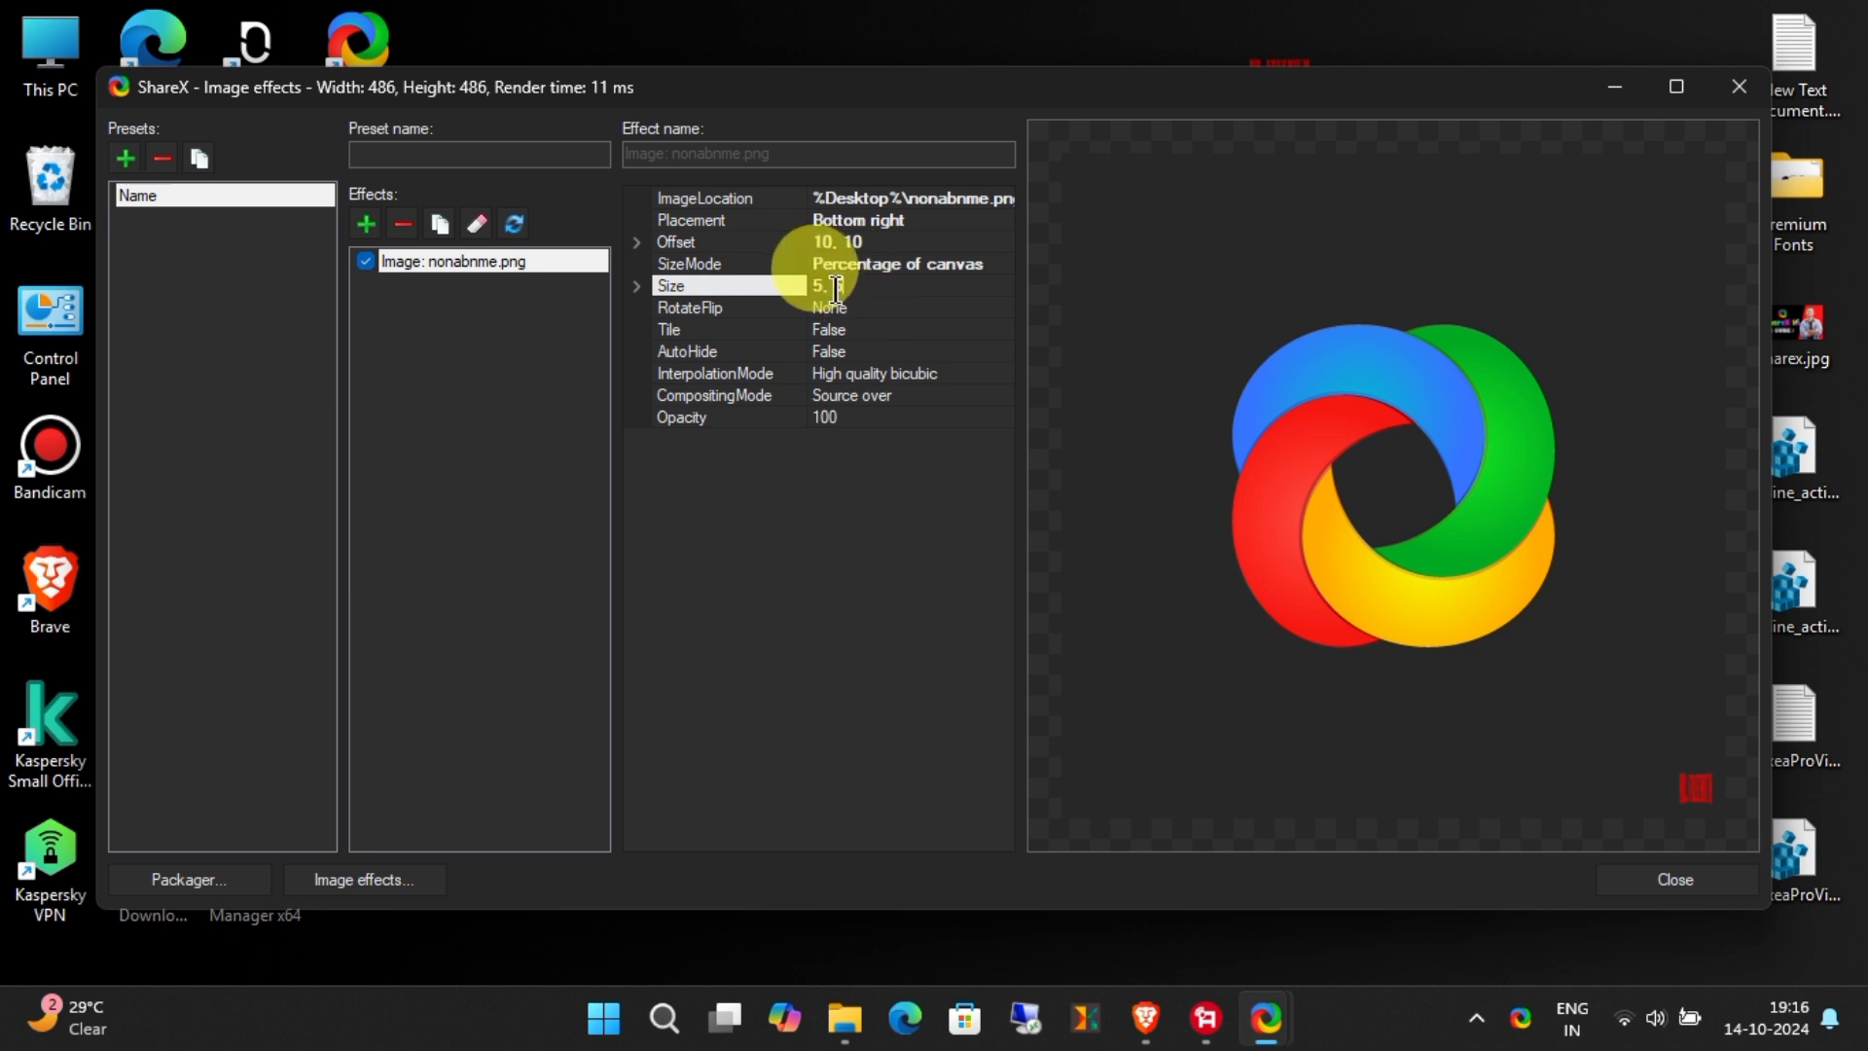
Step: Raise the size width through 10 and 20 to 30, giving 30, 5
key("BackSpace")
type("10")
key("Return")
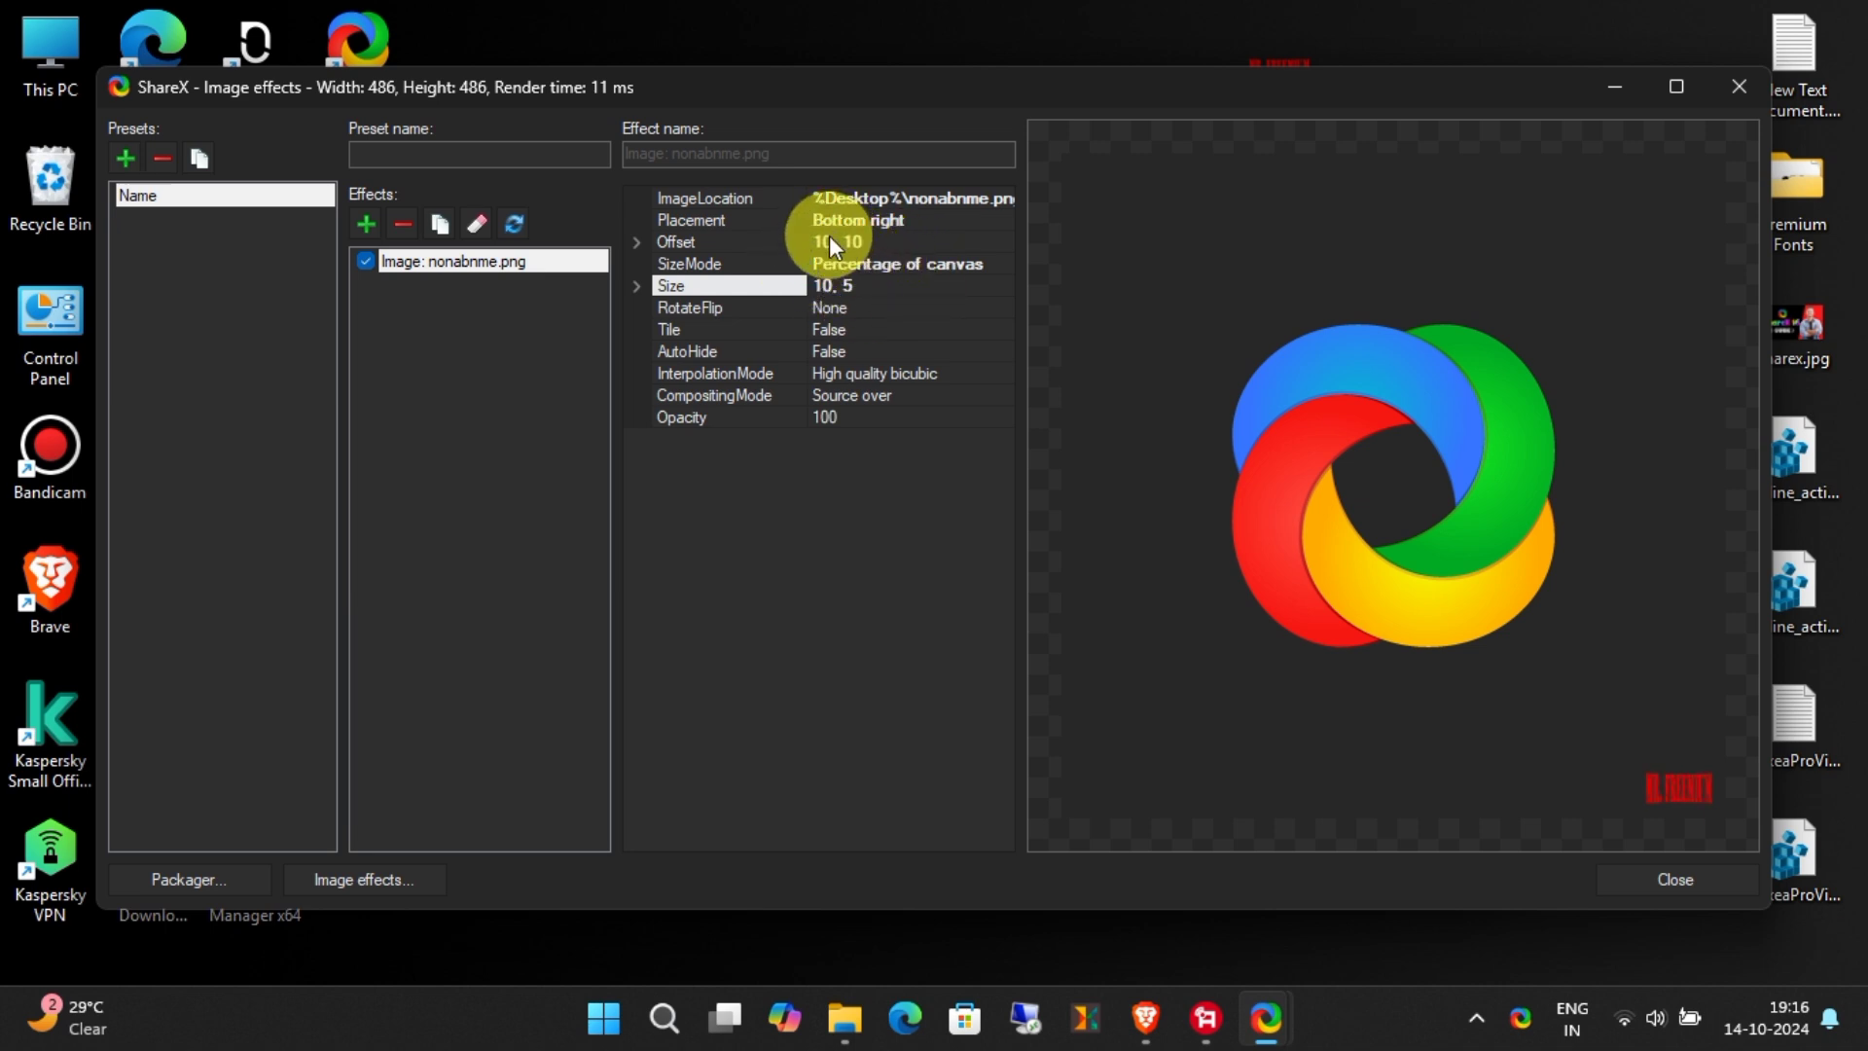
left_click(928, 274)
key("BackSpace")
key("BackSpace")
type("20")
key("Return")
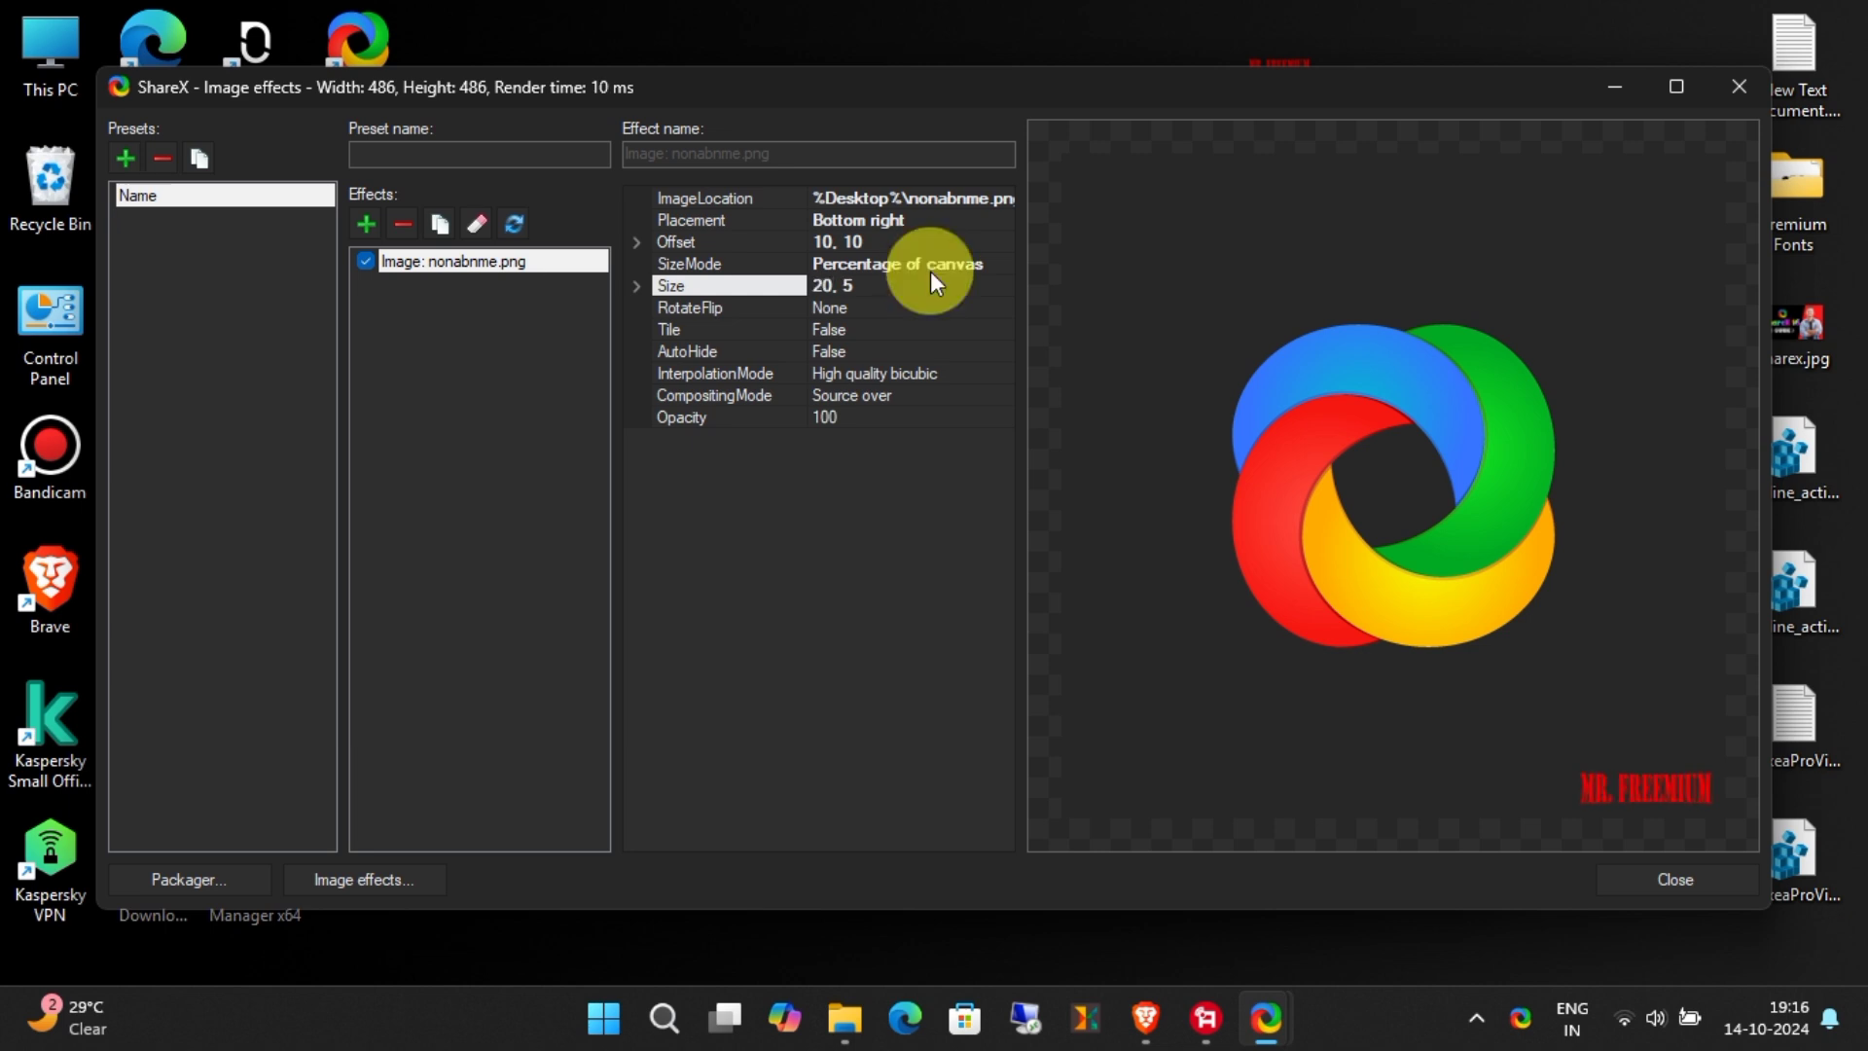
left_click(827, 285)
key("BackSpace")
key("BackSpace")
type("3")
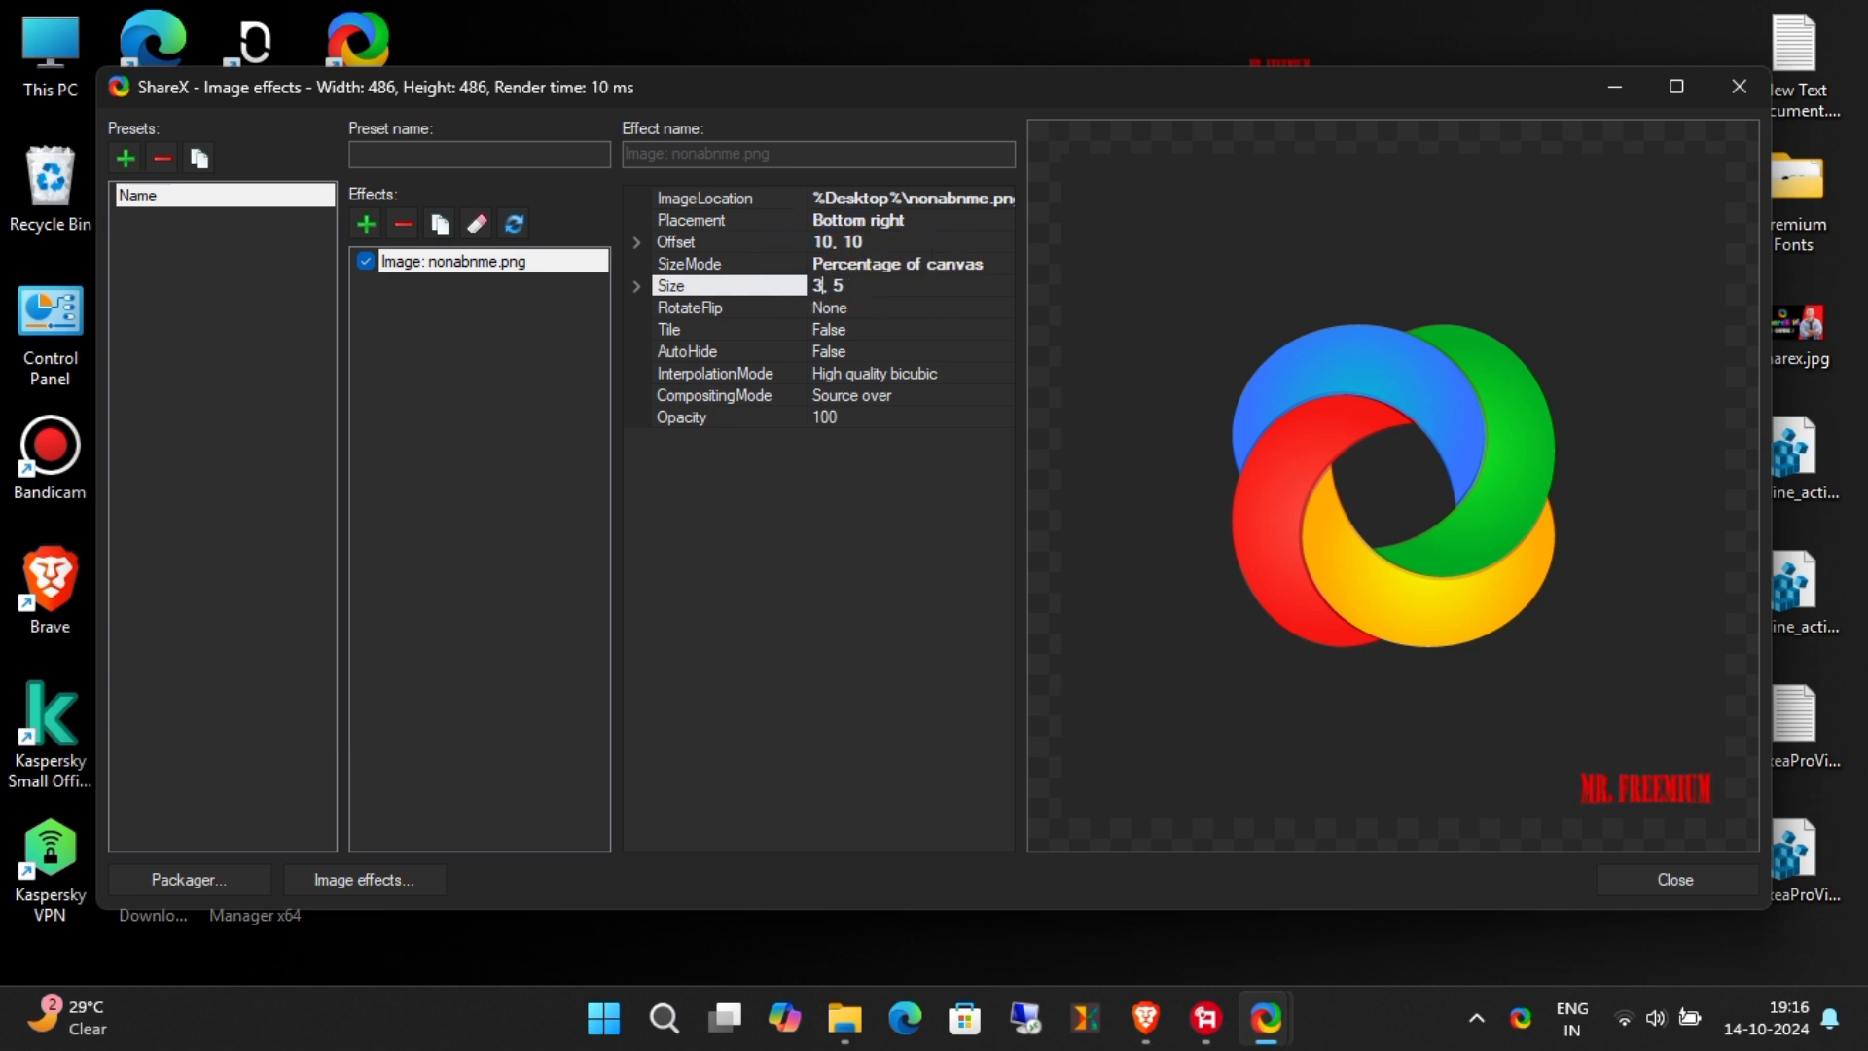
type("0")
key("Return")
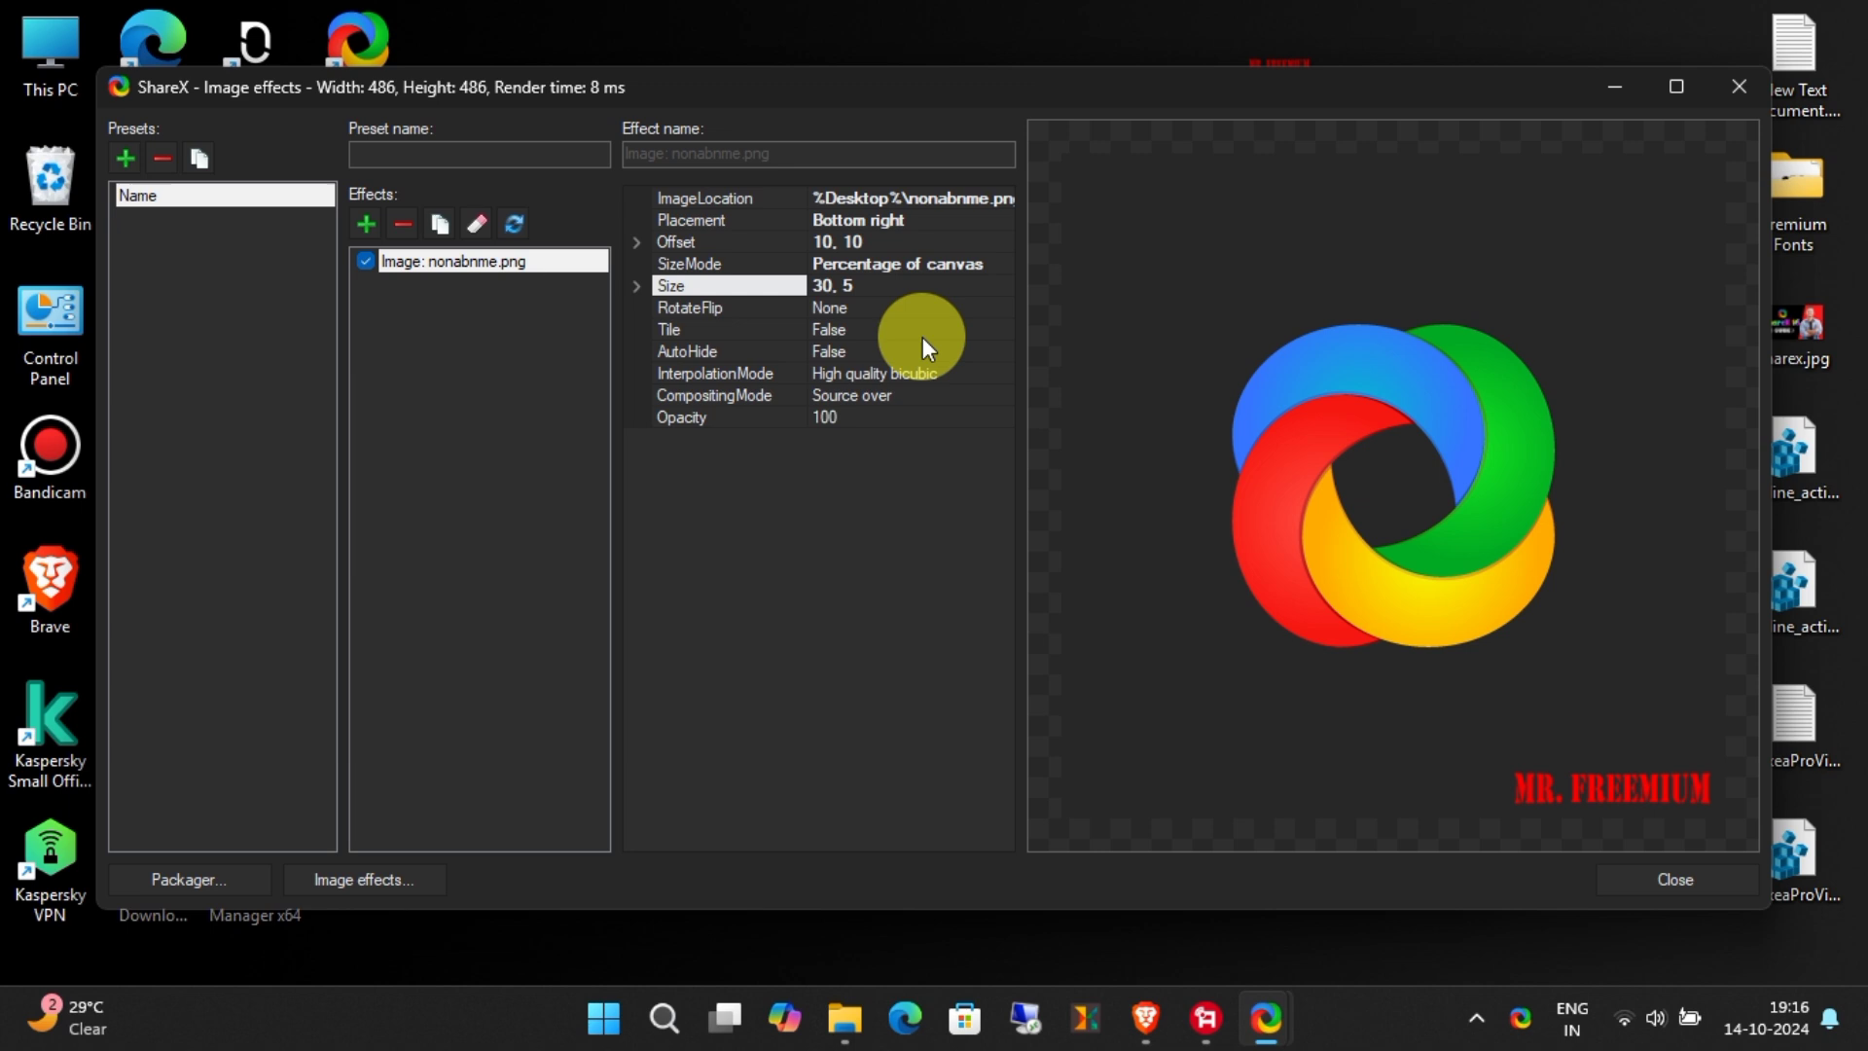
Step: Set the watermark Offset to 20, 20
left_click(838, 242)
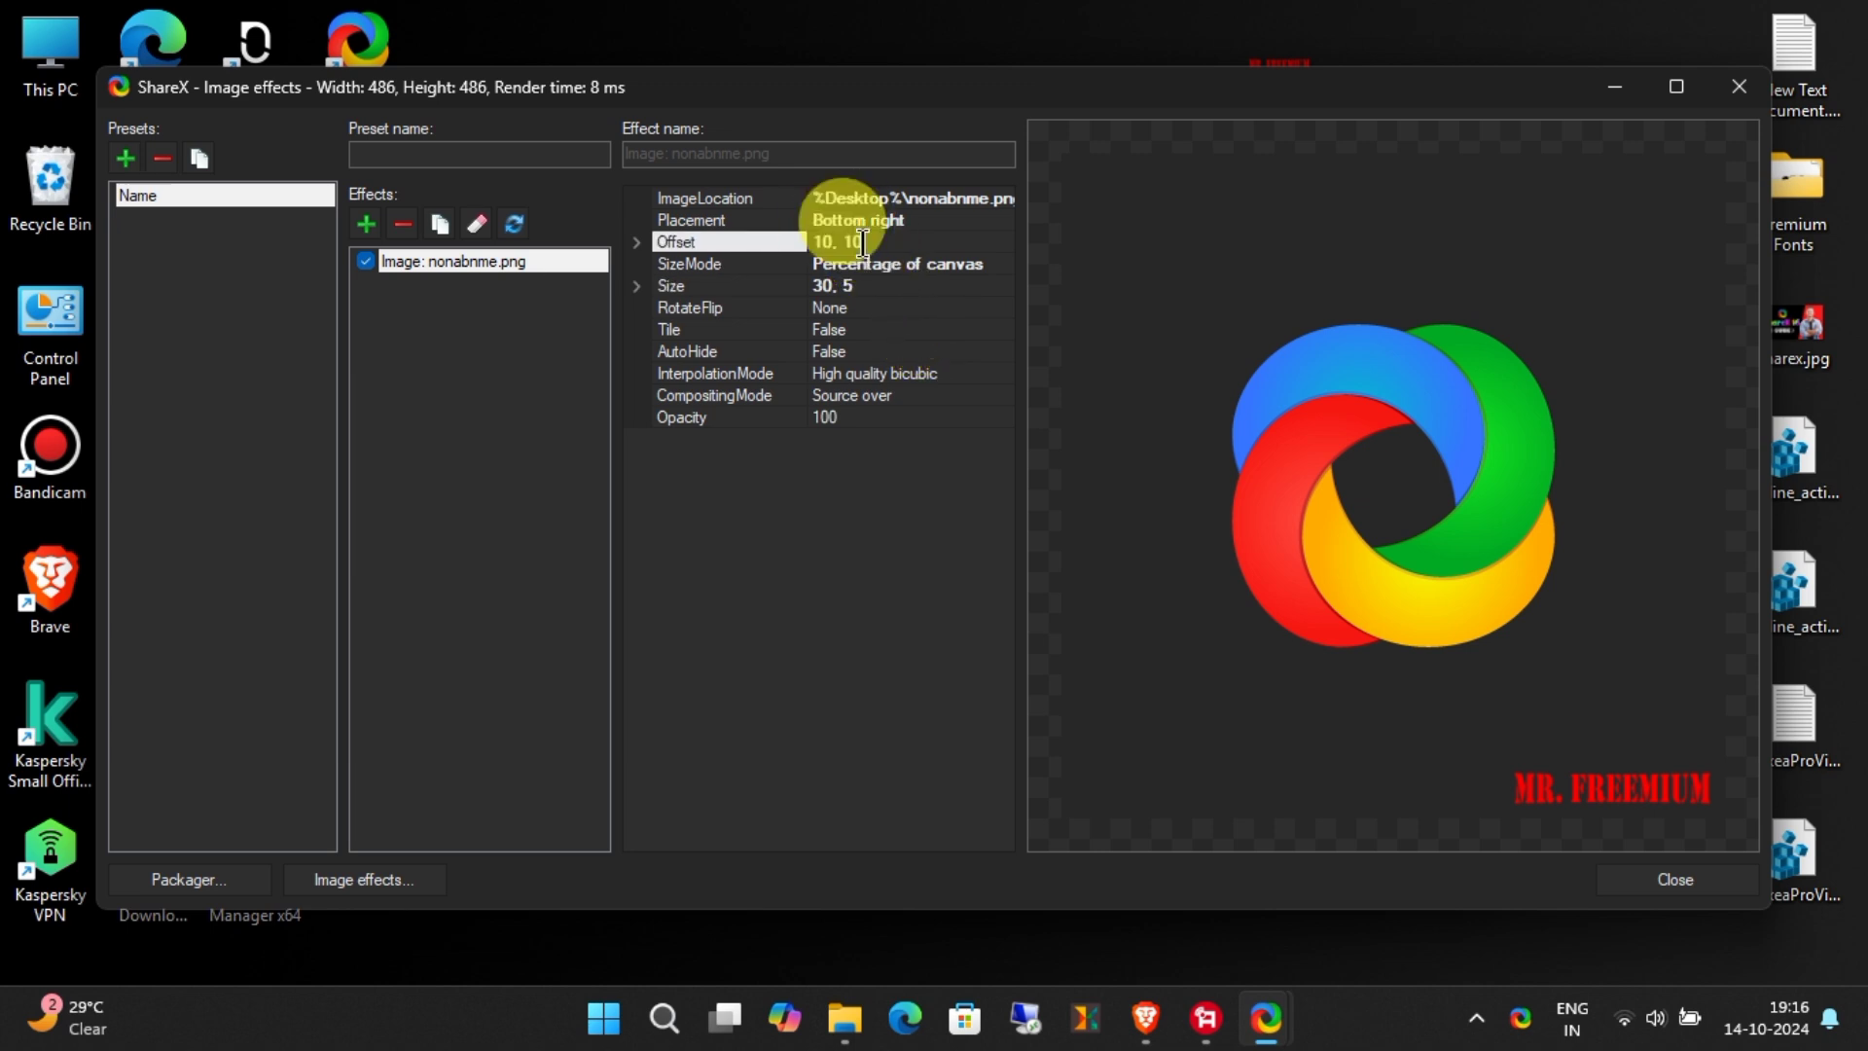
key("BackSpace")
key("BackSpace")
type("20")
key("Return")
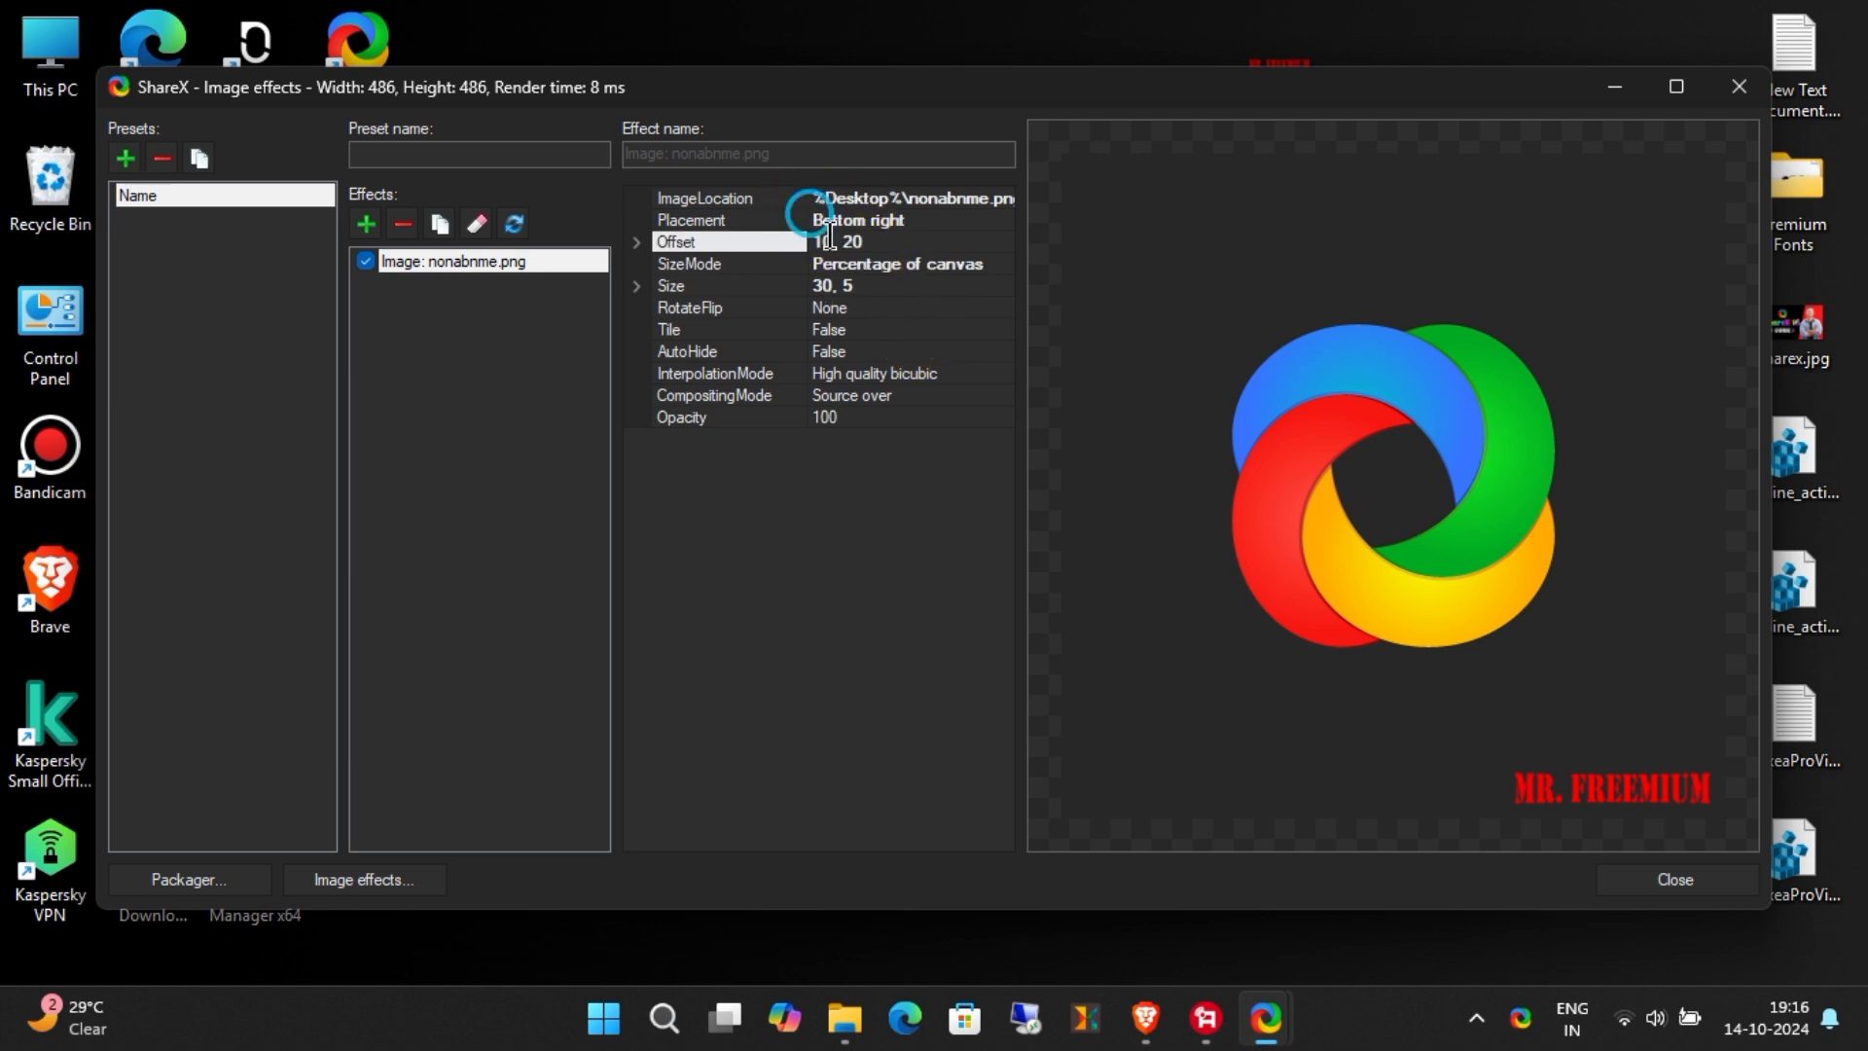
double_click(820, 243)
type("20")
left_click(926, 473)
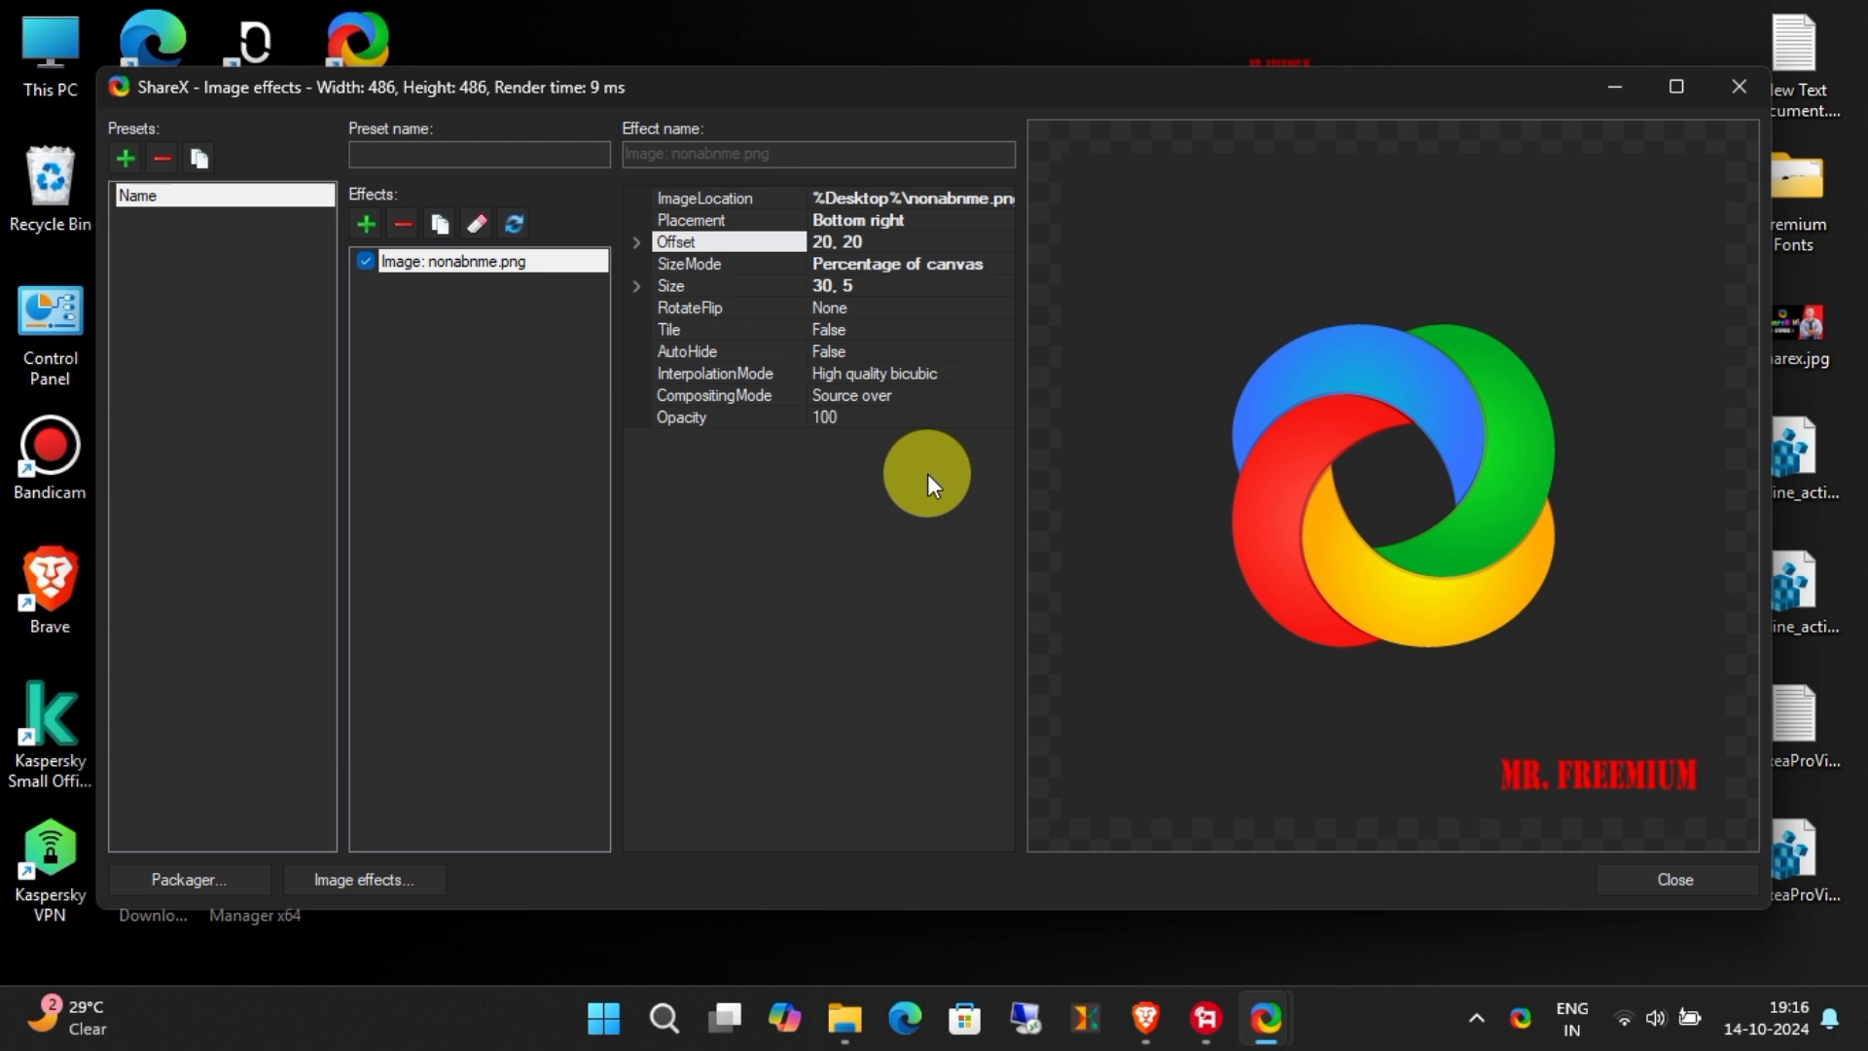
Step: Set the watermark Opacity to 30 and close the image effects editor
left_click(823, 417)
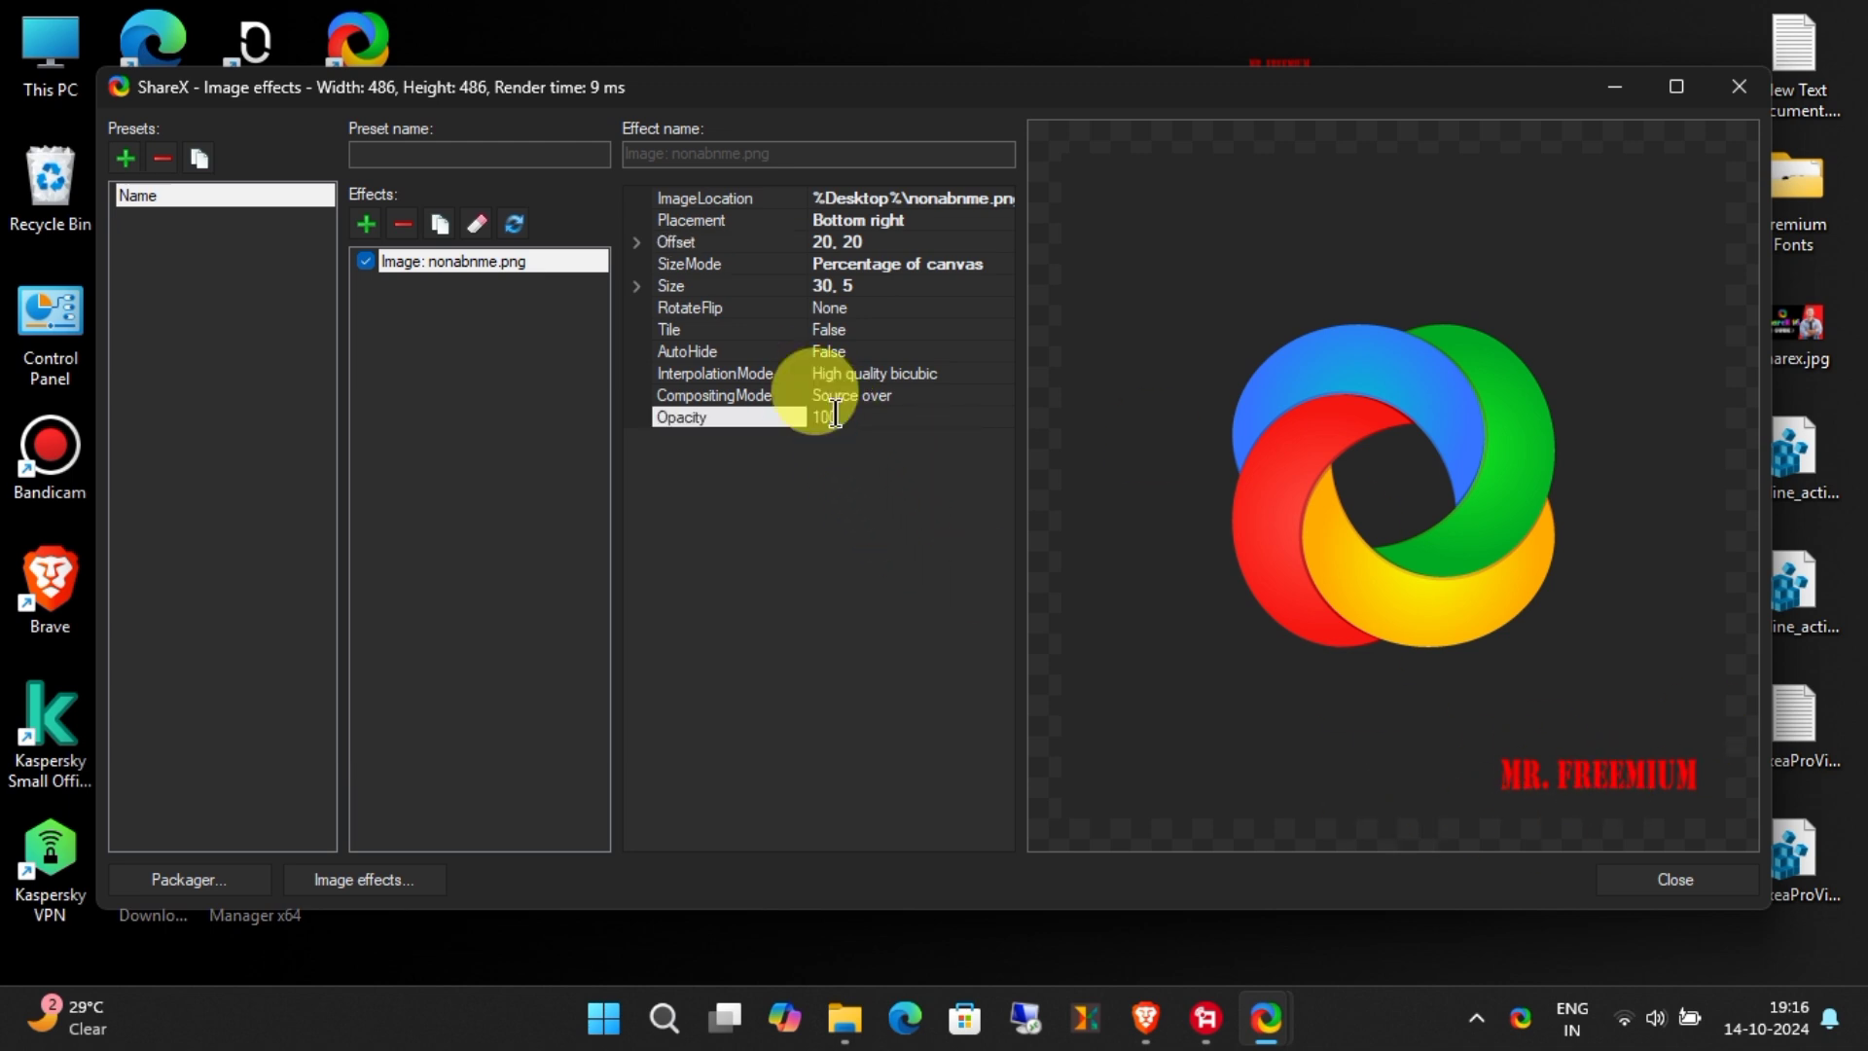
key("BackSpace")
key("BackSpace")
key("BackSpace")
type("50")
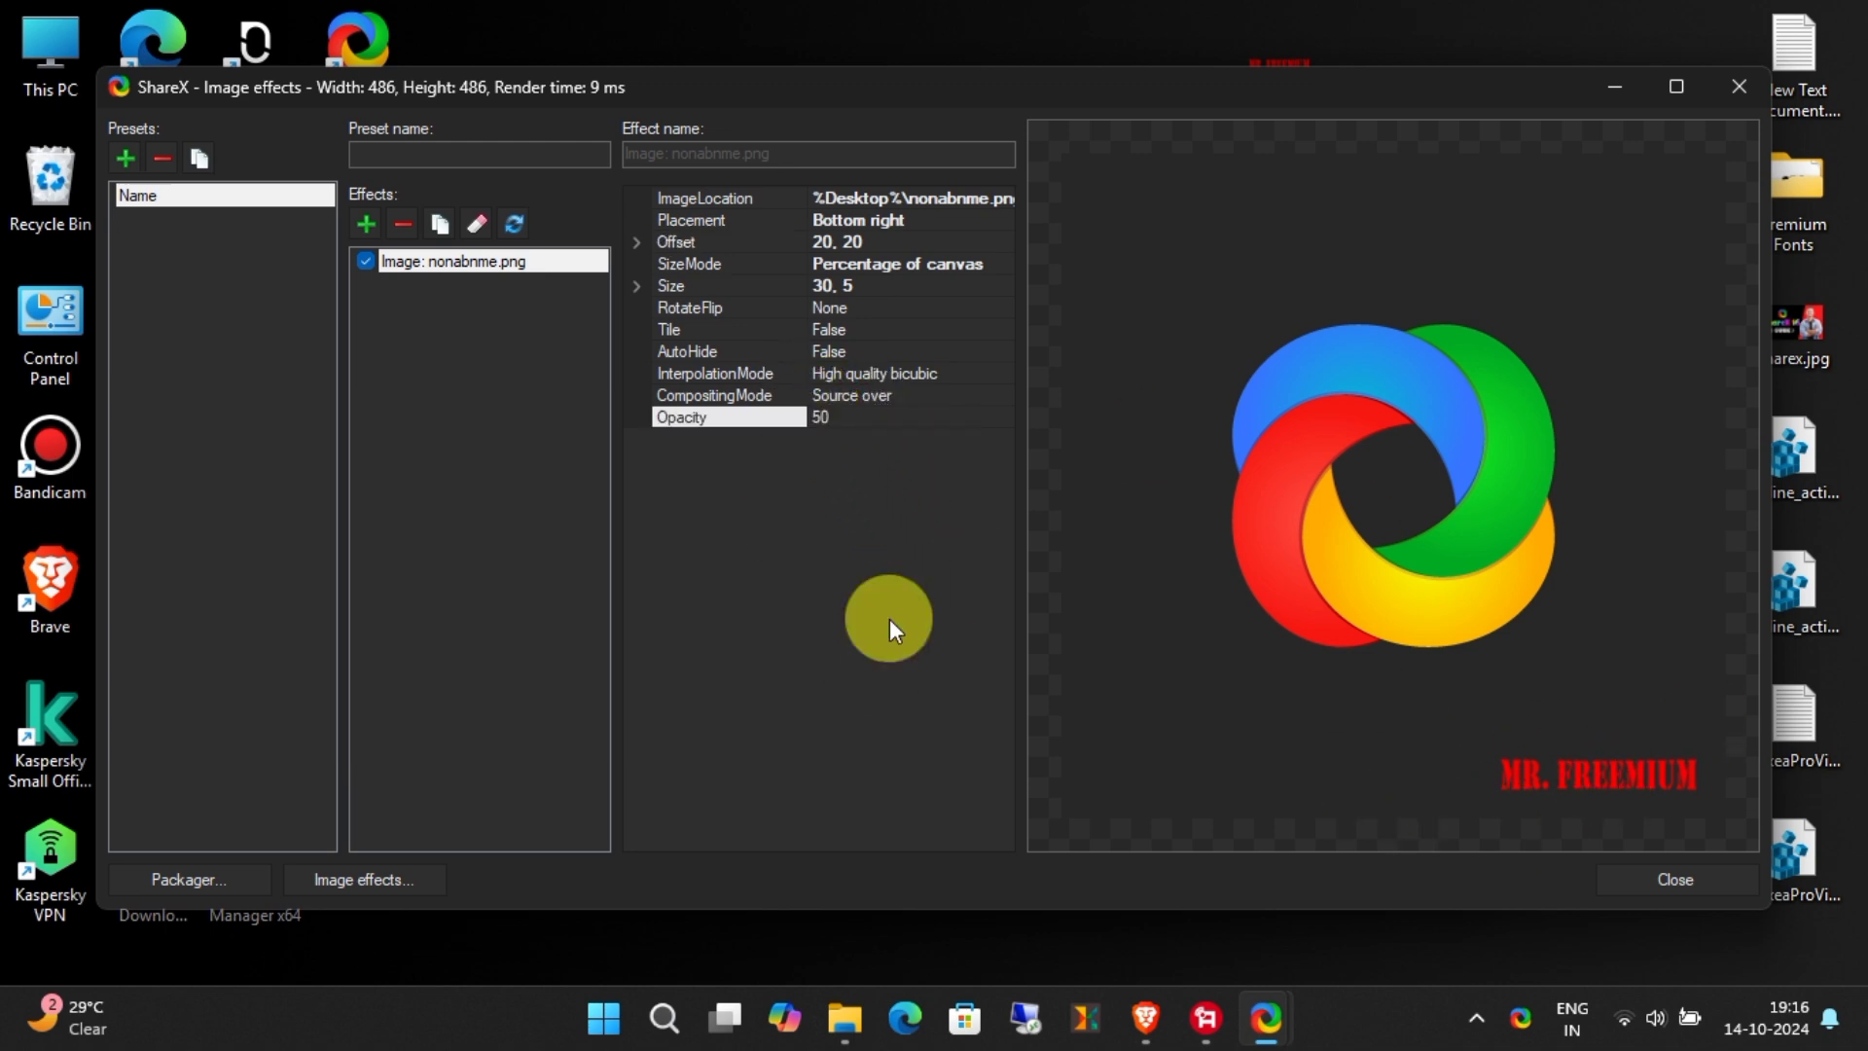
key("Return")
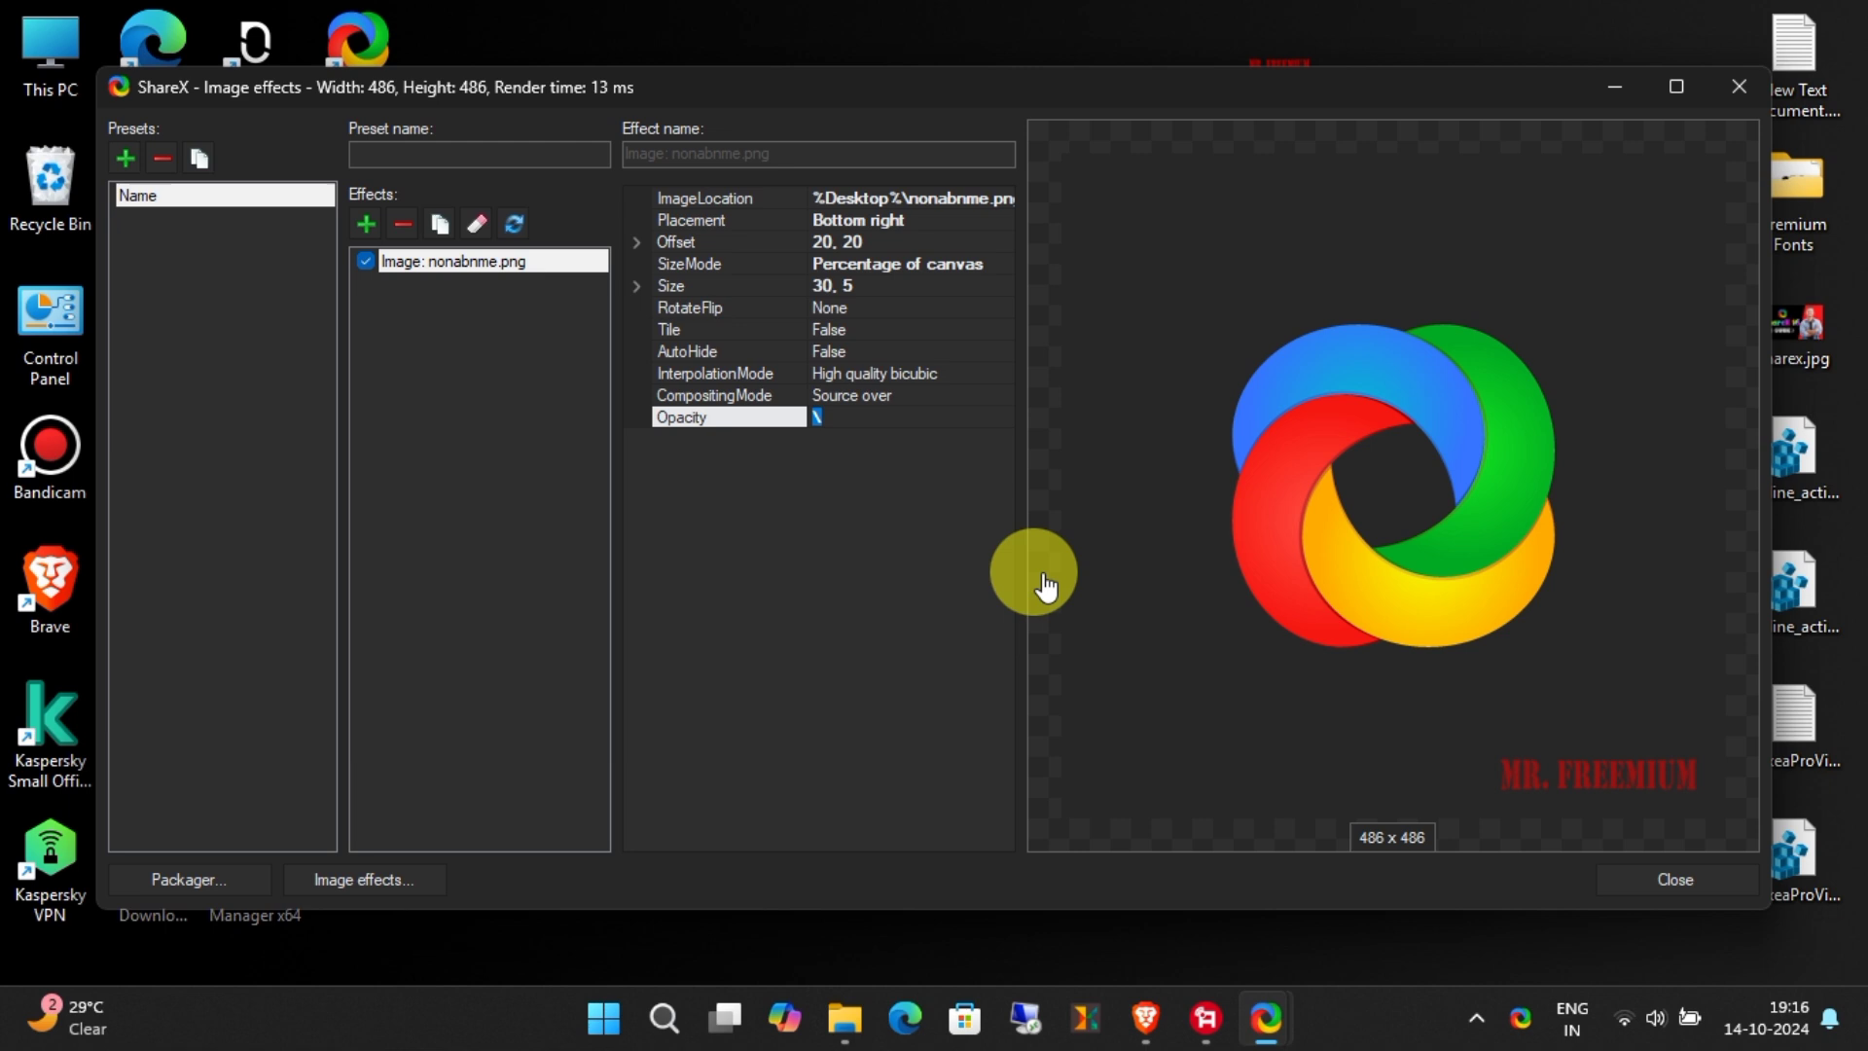
type("30")
key("Return")
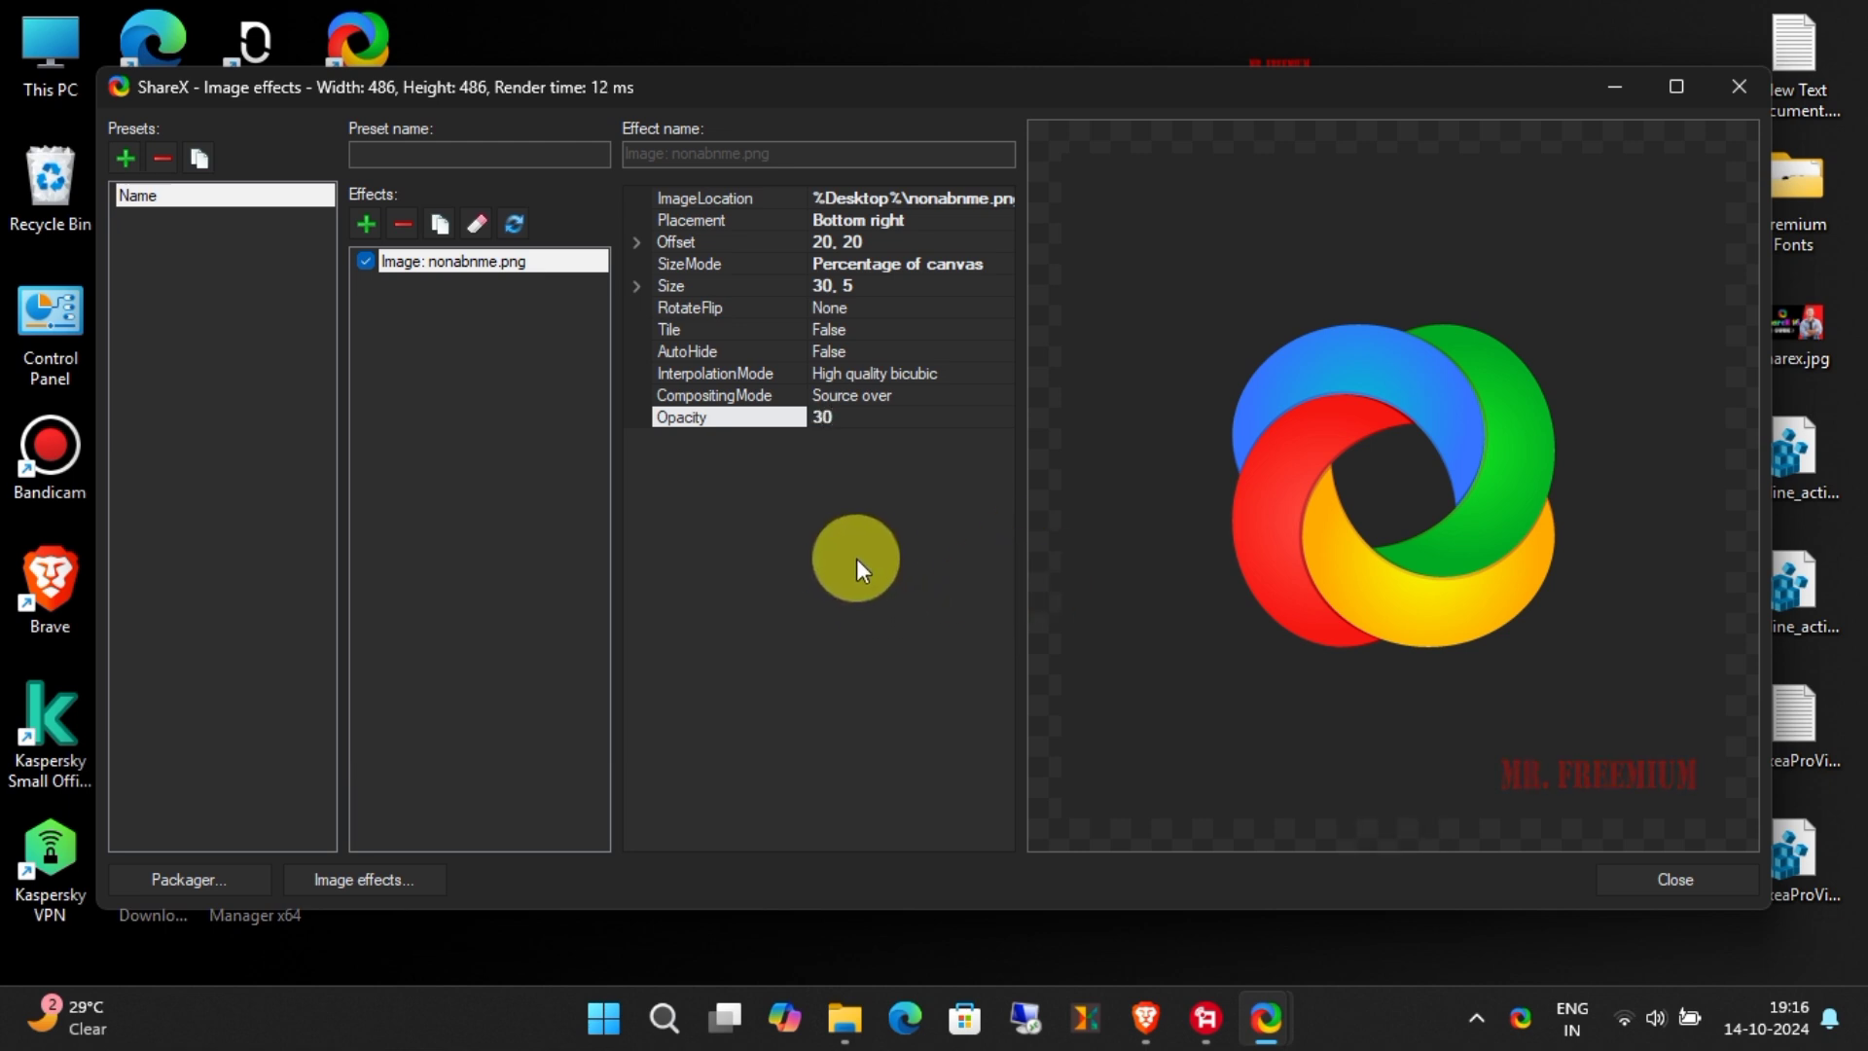
left_click(1674, 879)
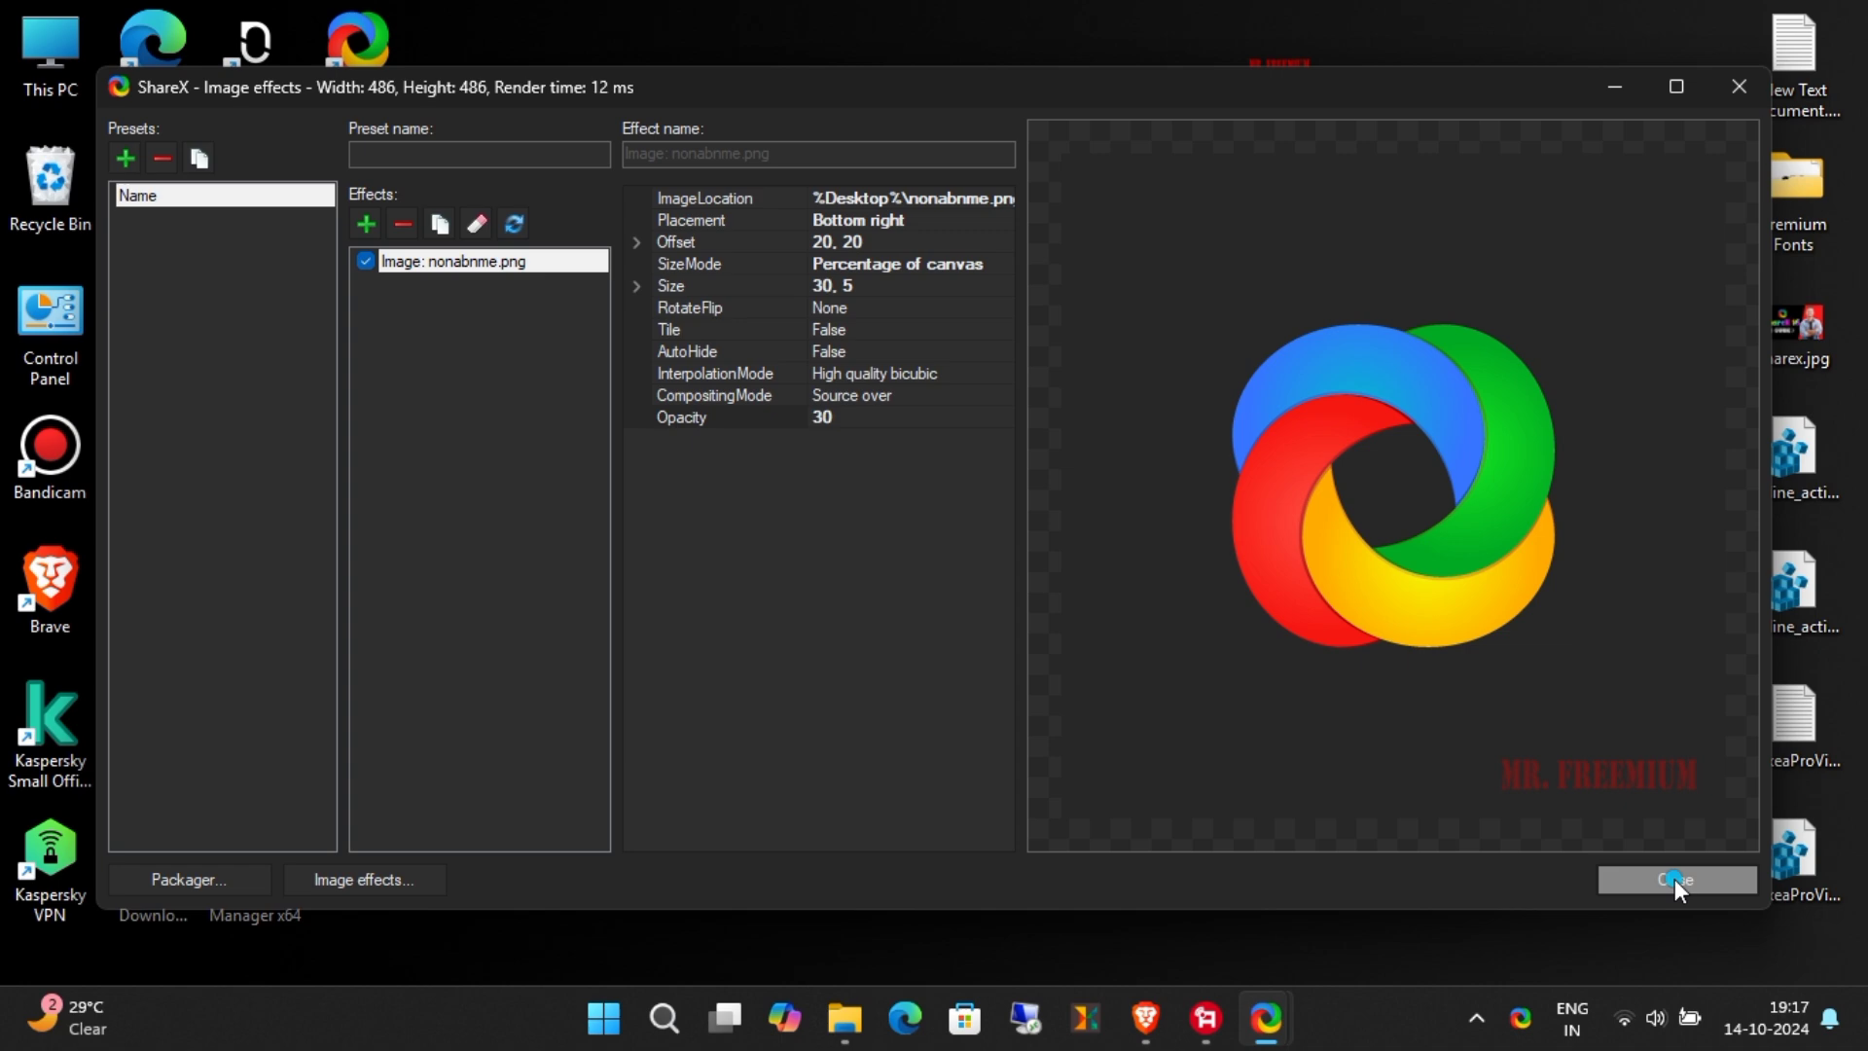
Step: Close Task settings and enable After capture tasks > Add image effects > Name
left_click(1432, 140)
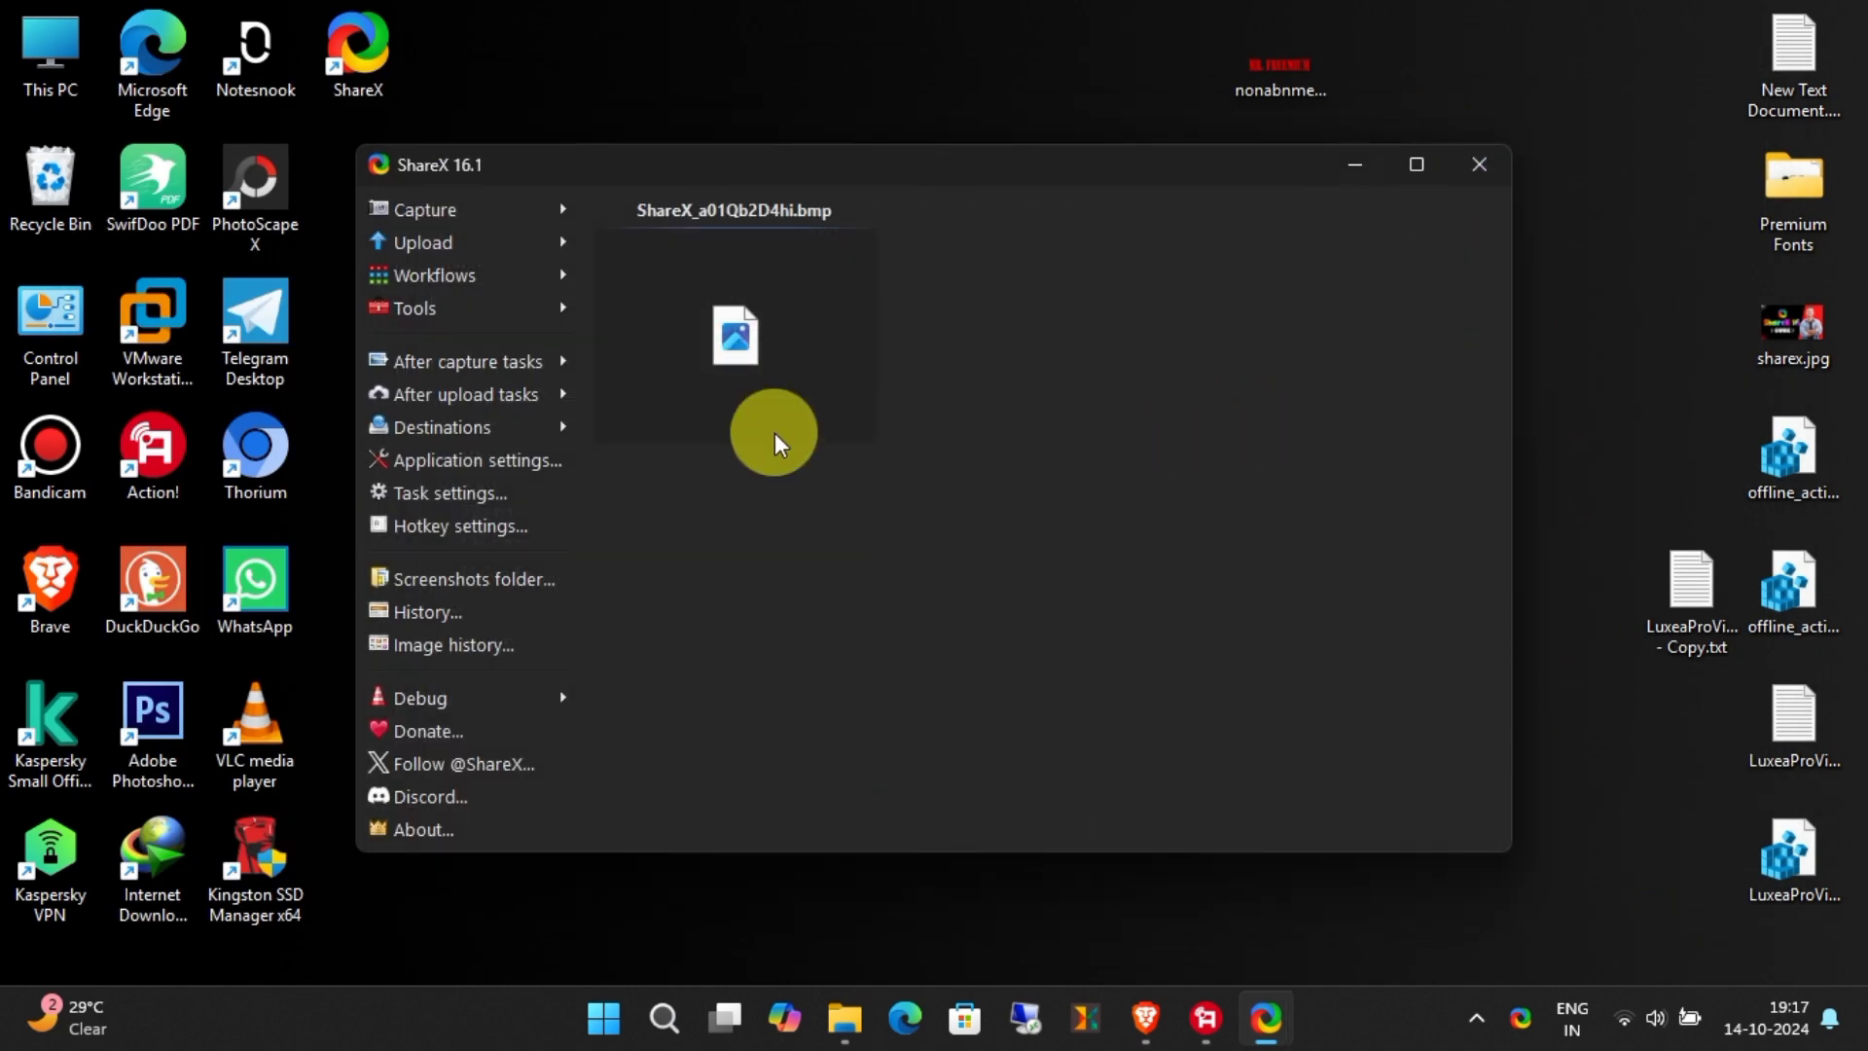
left_click(554, 364)
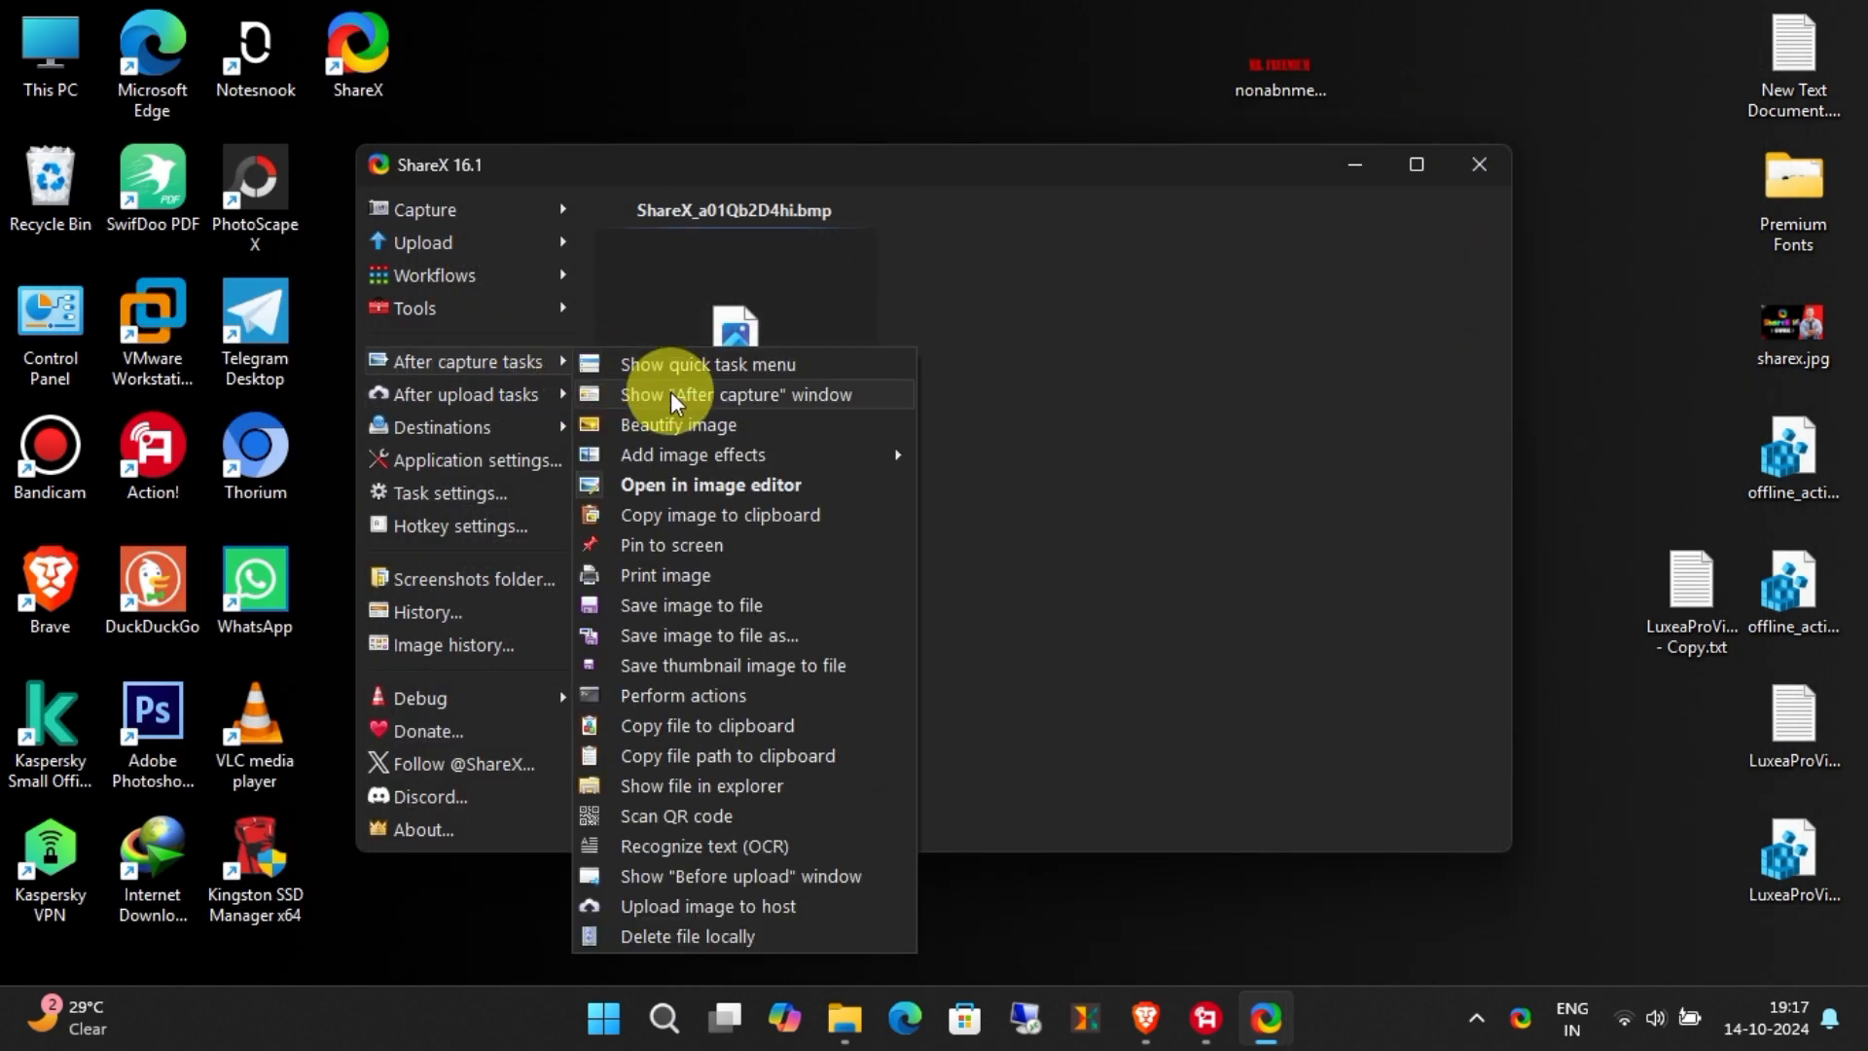
left_click(681, 455)
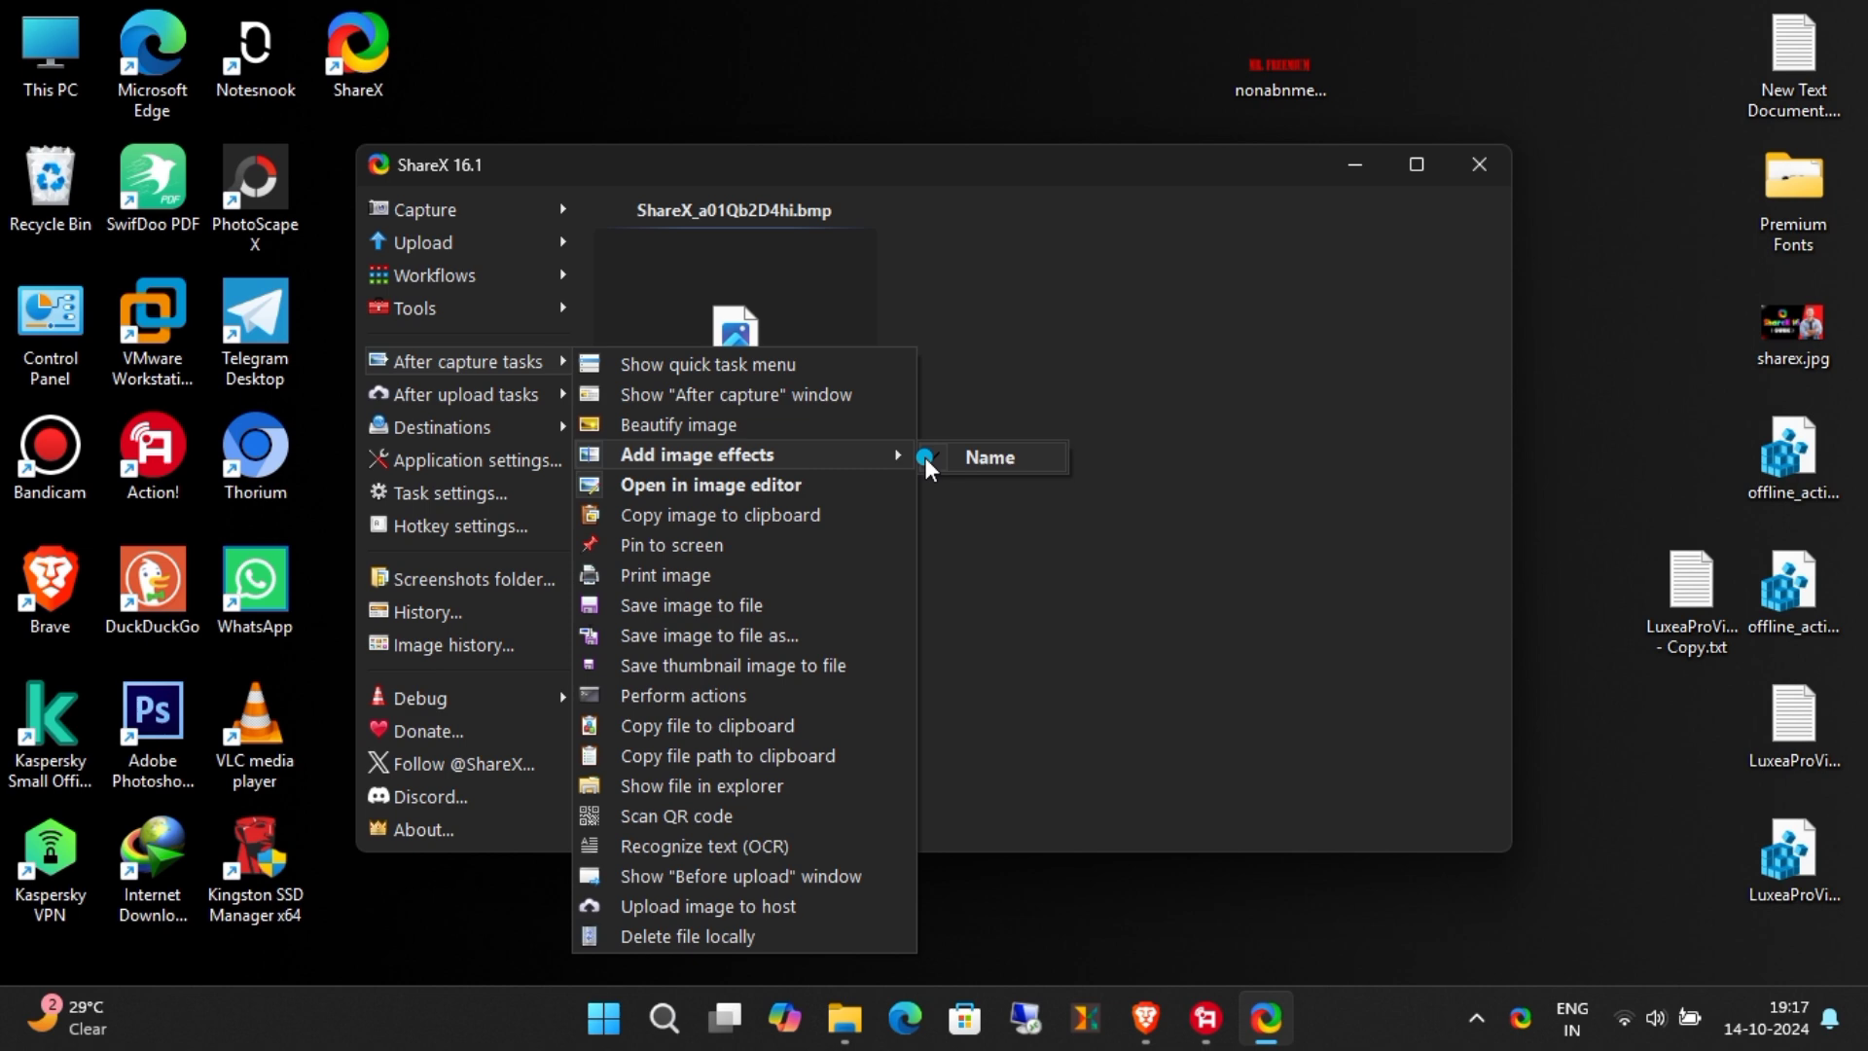
left_click(1168, 467)
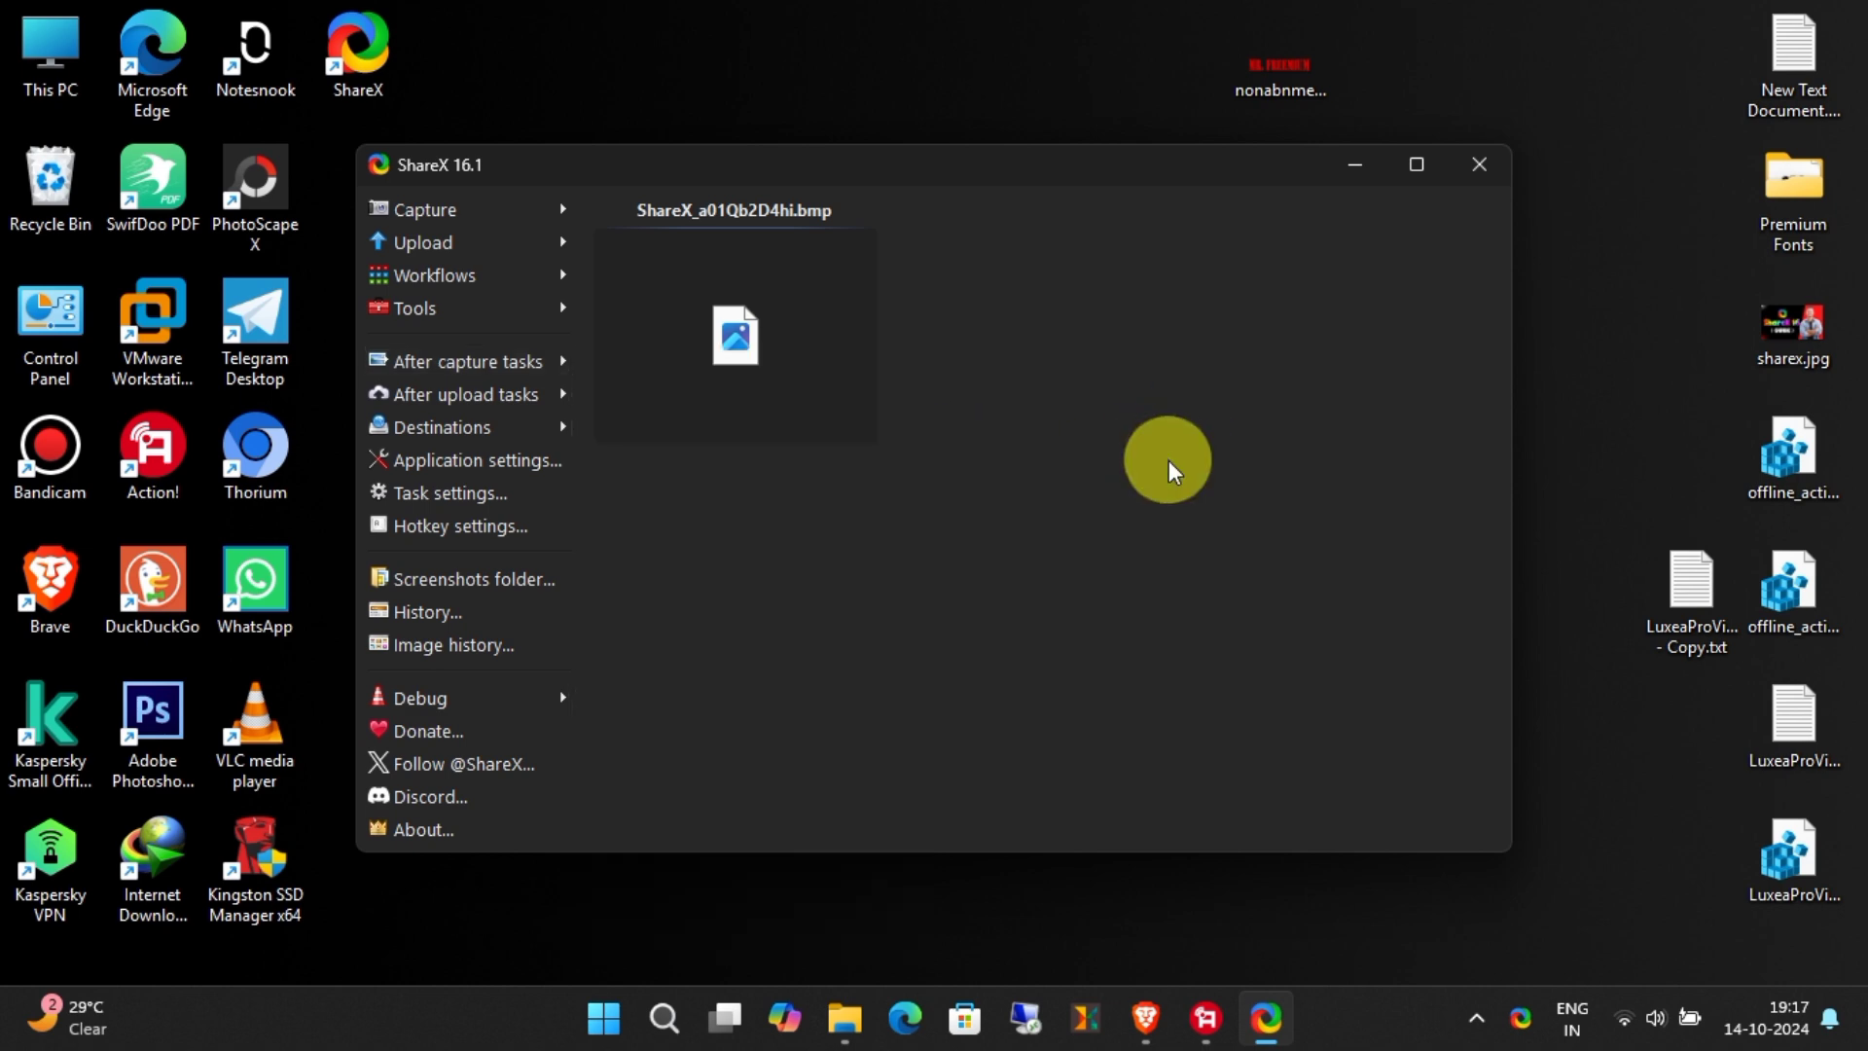
Step: Take a test region screenshot of the ShareX window to check the watermark
key("Print")
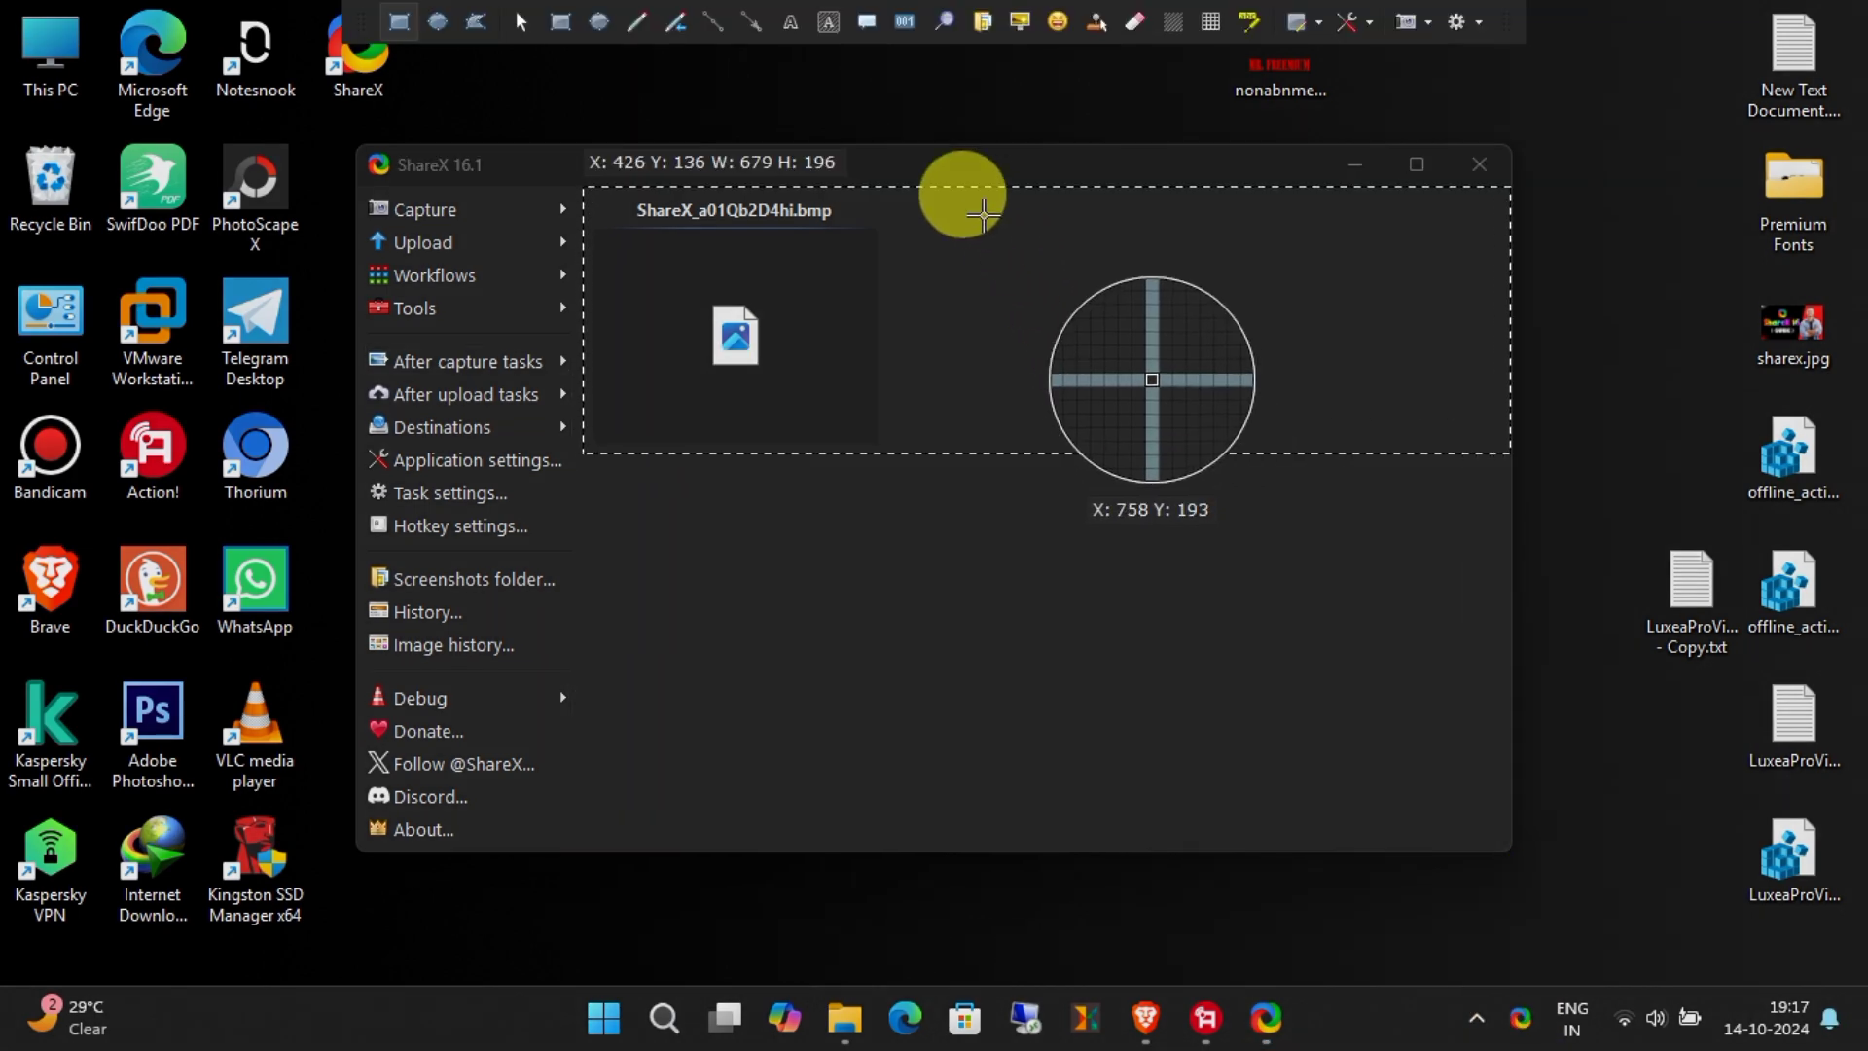
left_click(951, 166)
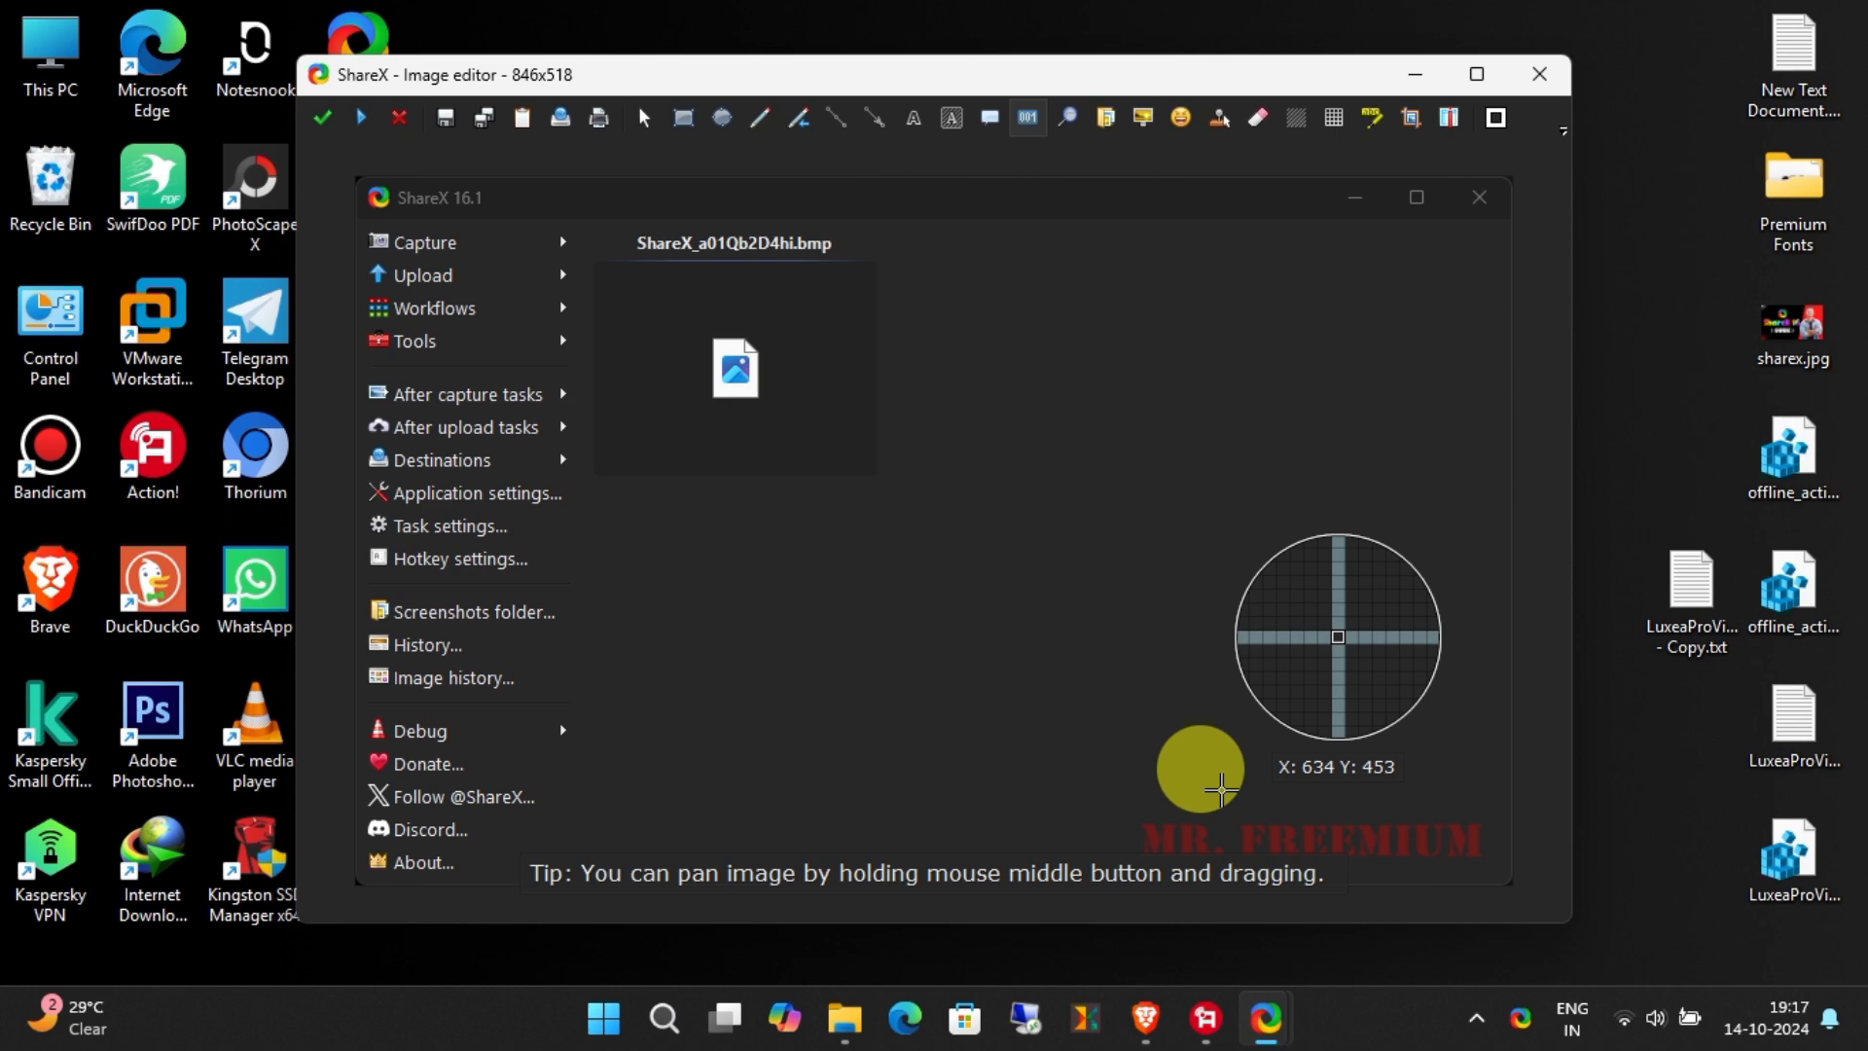
left_click(1473, 115)
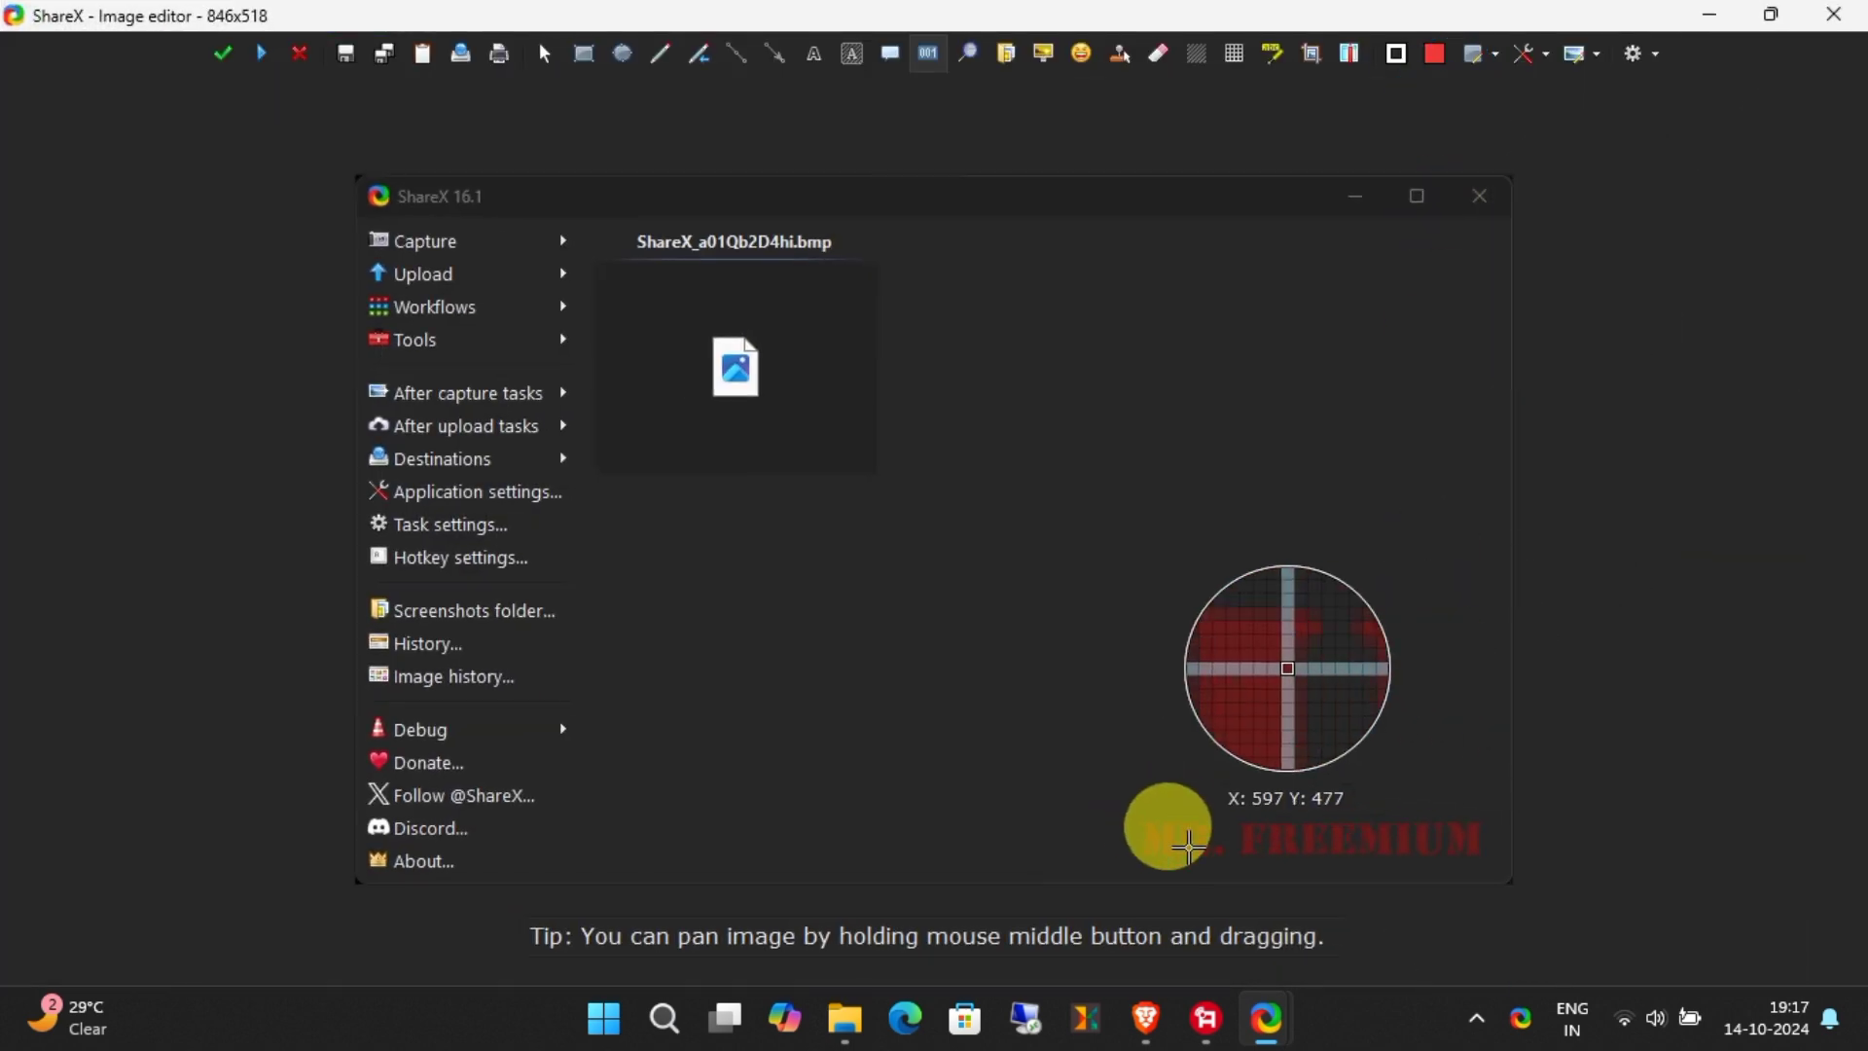